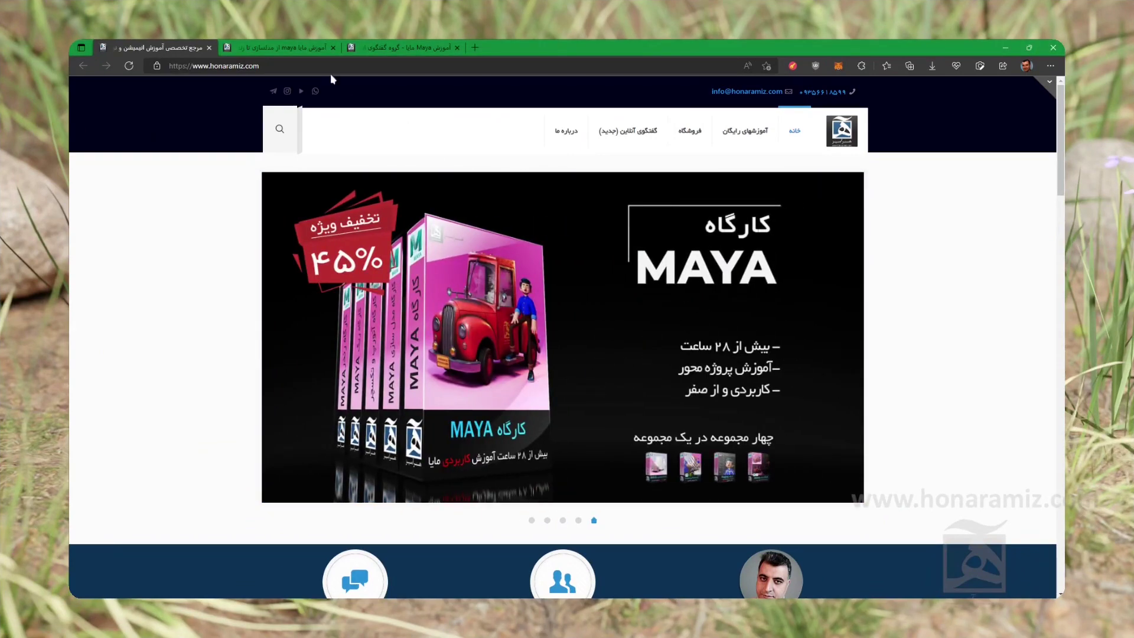
Browse down through the Maya course page on honaramiz.com
click(300, 50)
scroll(454, 331, down, 5)
scroll(452, 275, down, 7)
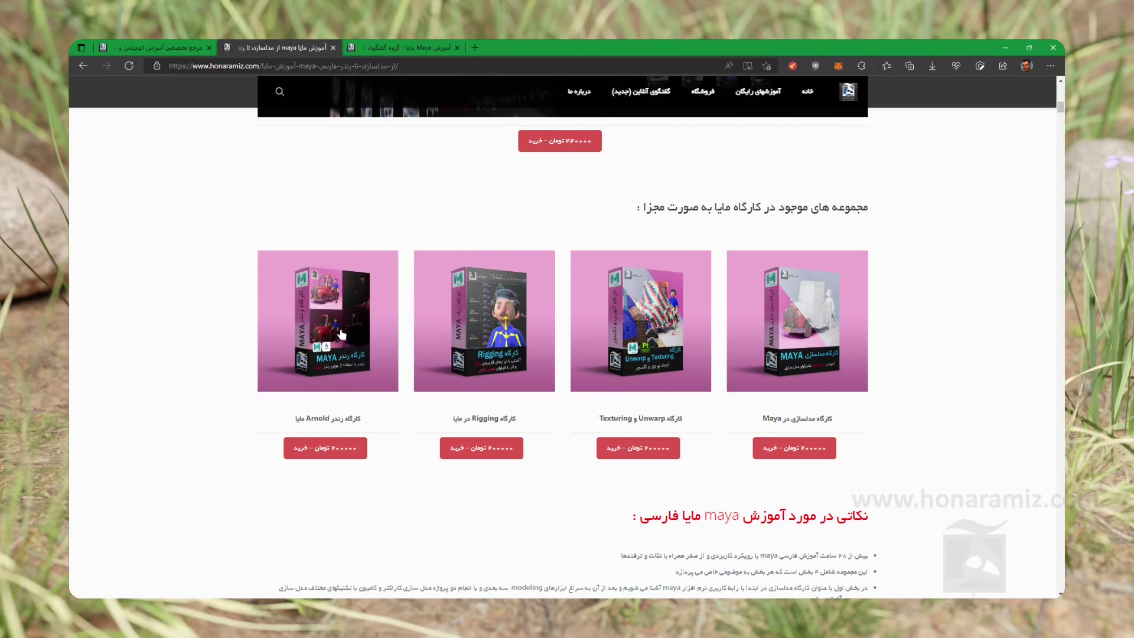
scroll(342, 331, down, 3)
scroll(383, 328, down, 6)
scroll(472, 324, down, 4)
scroll(531, 331, down, 5)
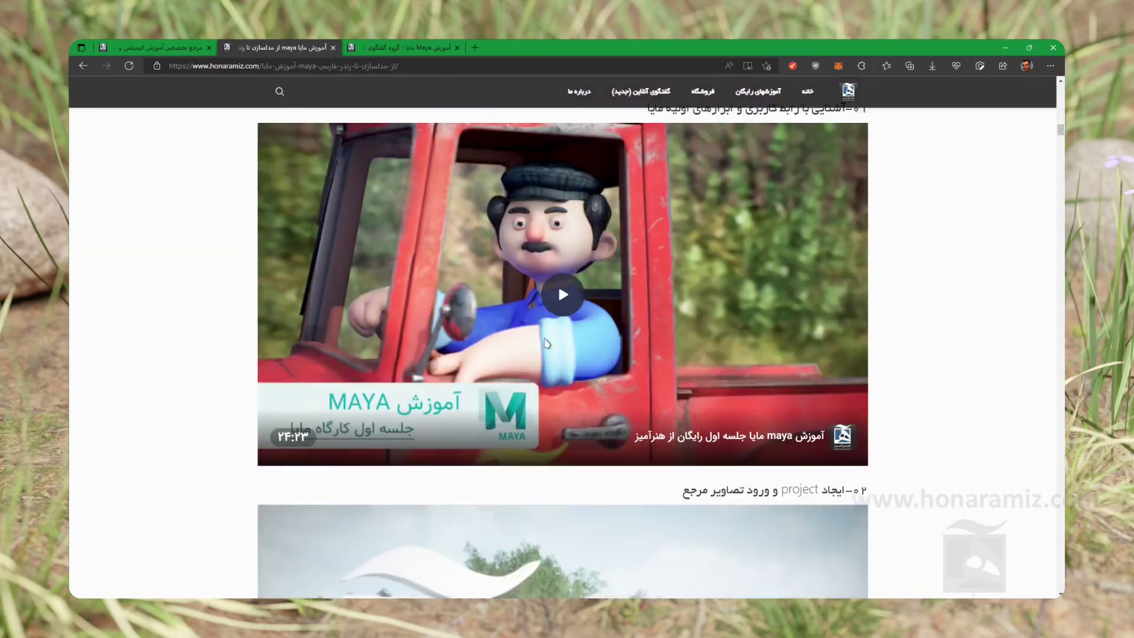
scroll(546, 340, down, 4)
scroll(543, 319, down, 3)
scroll(538, 296, down, 5)
scroll(529, 274, down, 4)
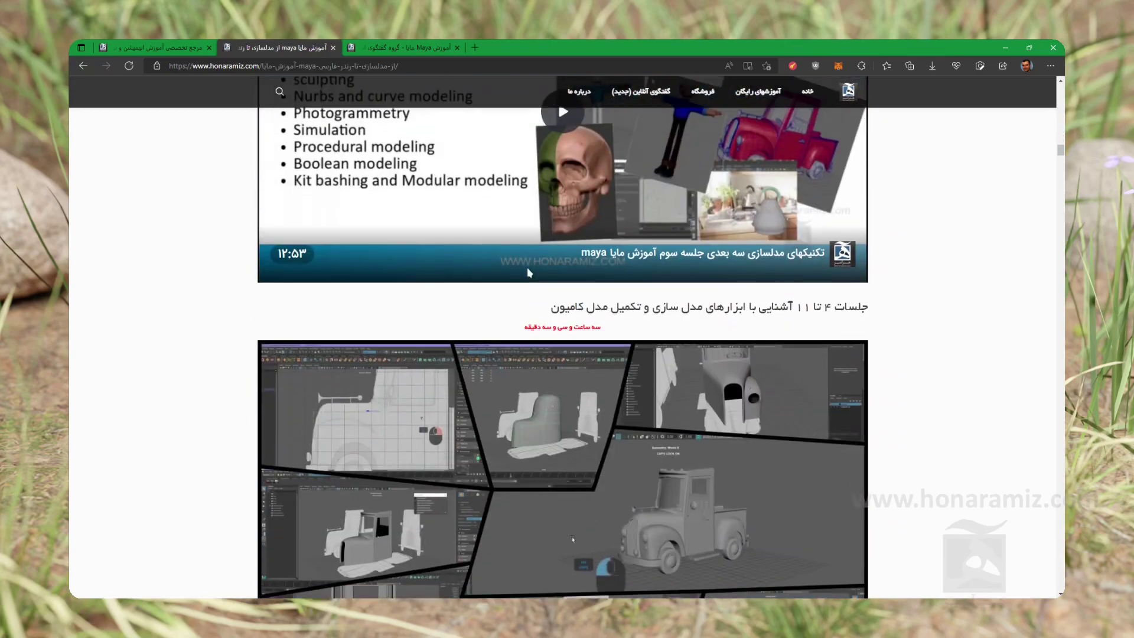
scroll(527, 268, down, 4)
scroll(529, 301, down, 3)
scroll(531, 335, down, 5)
scroll(531, 341, down, 6)
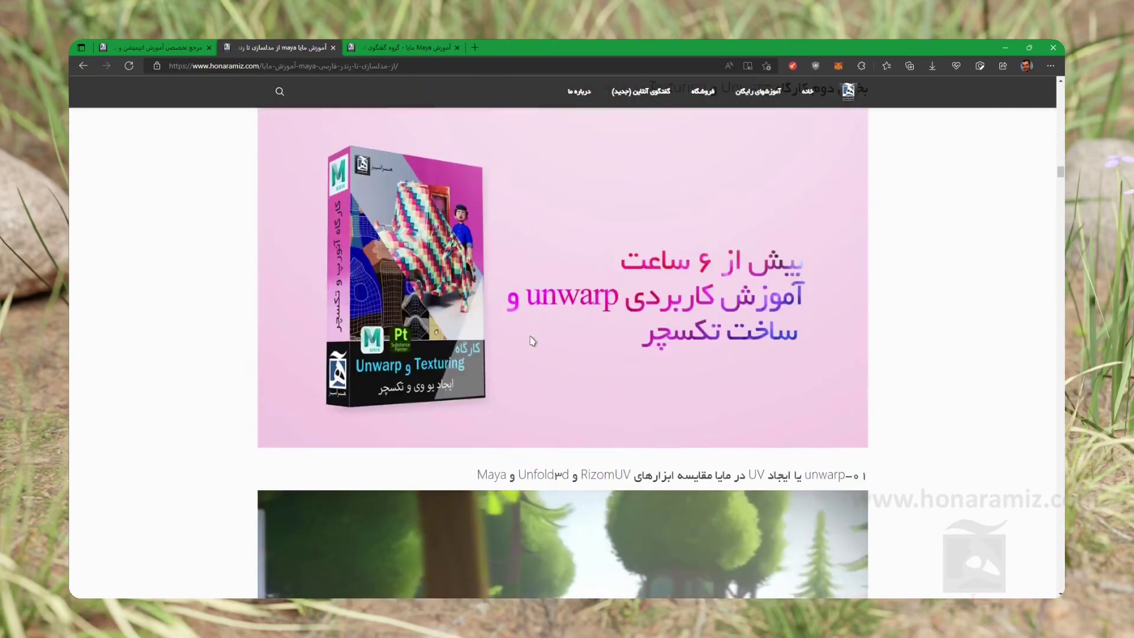
scroll(529, 338, down, 5)
scroll(530, 334, down, 5)
scroll(530, 331, down, 4)
scroll(531, 335, down, 4)
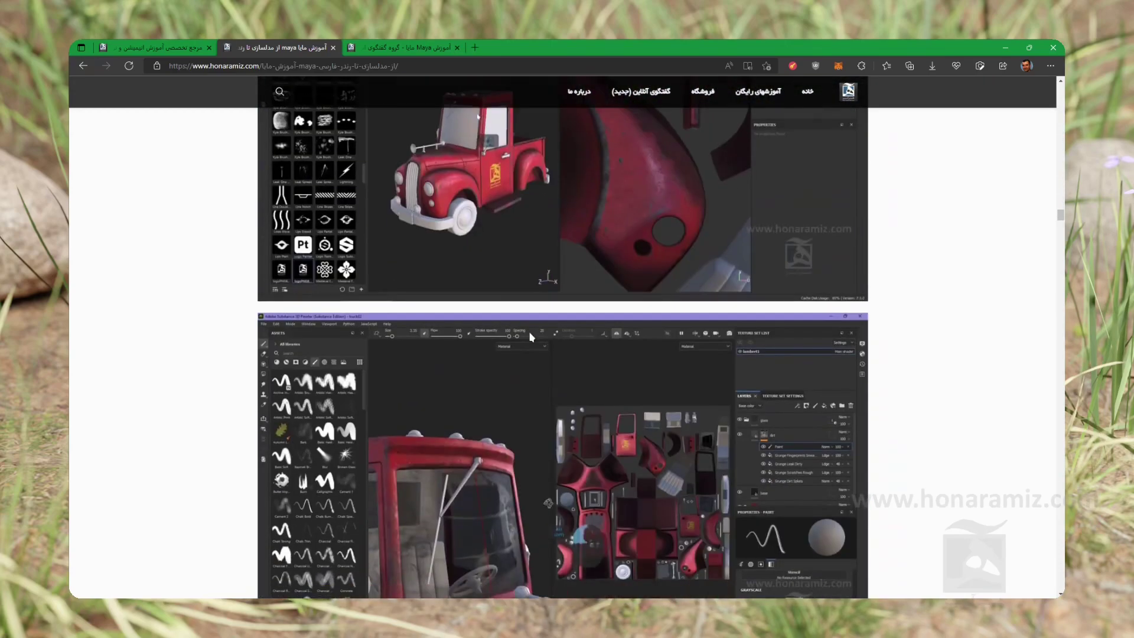
Scroll back over the course page, then switch to the Maya support group chat tab
scroll(531, 337, up, 5)
scroll(529, 336, up, 5)
scroll(527, 334, up, 2)
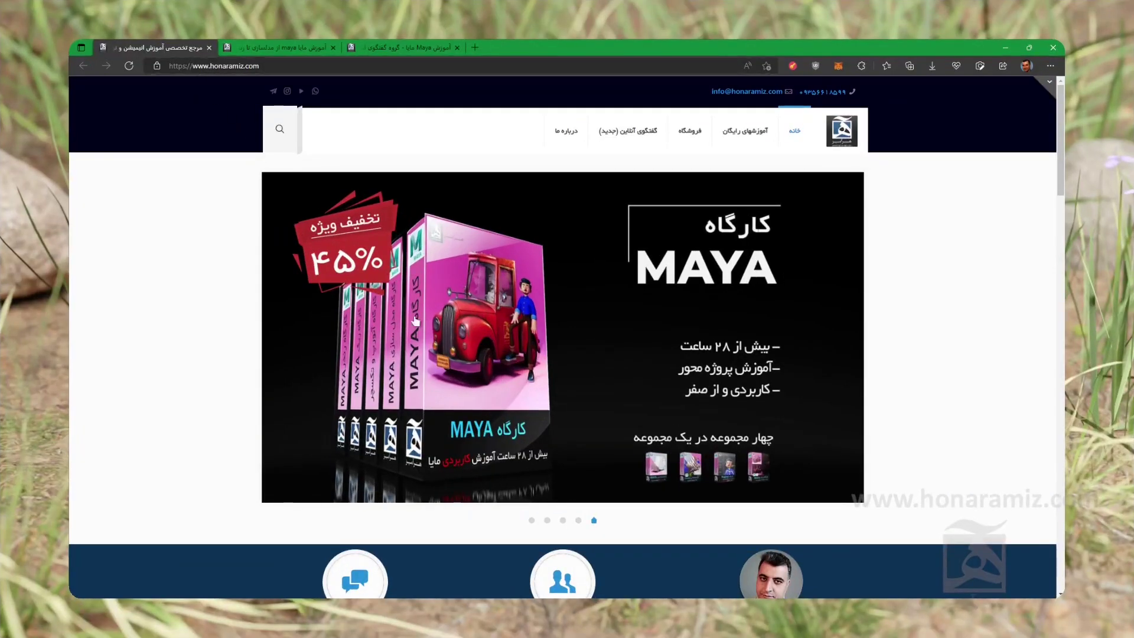
scroll(546, 417, down, 2)
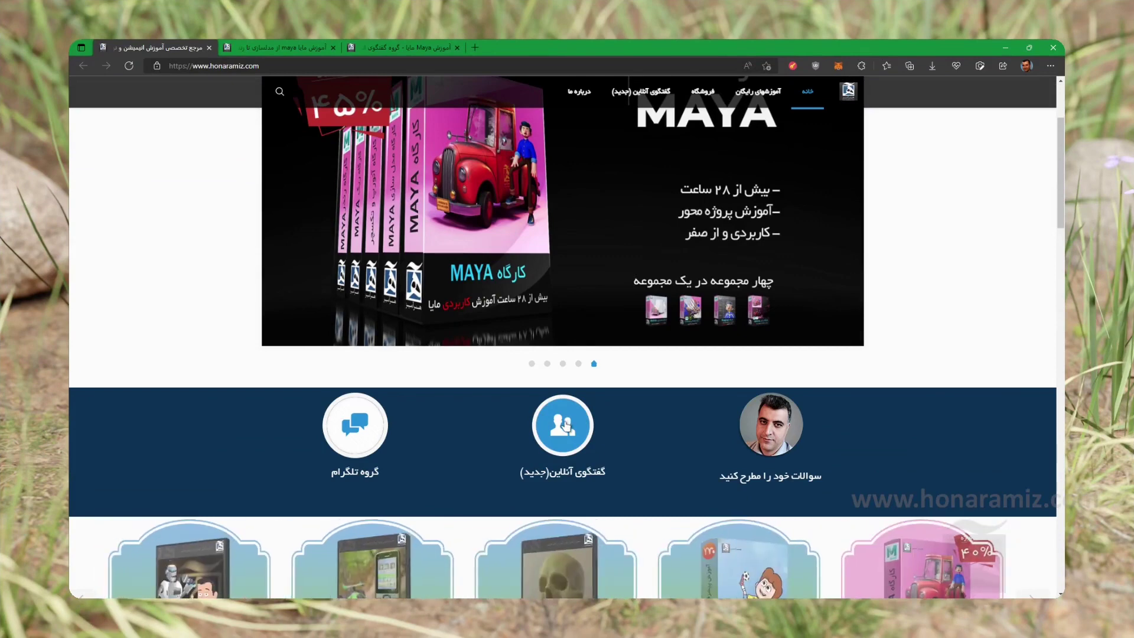
click(416, 47)
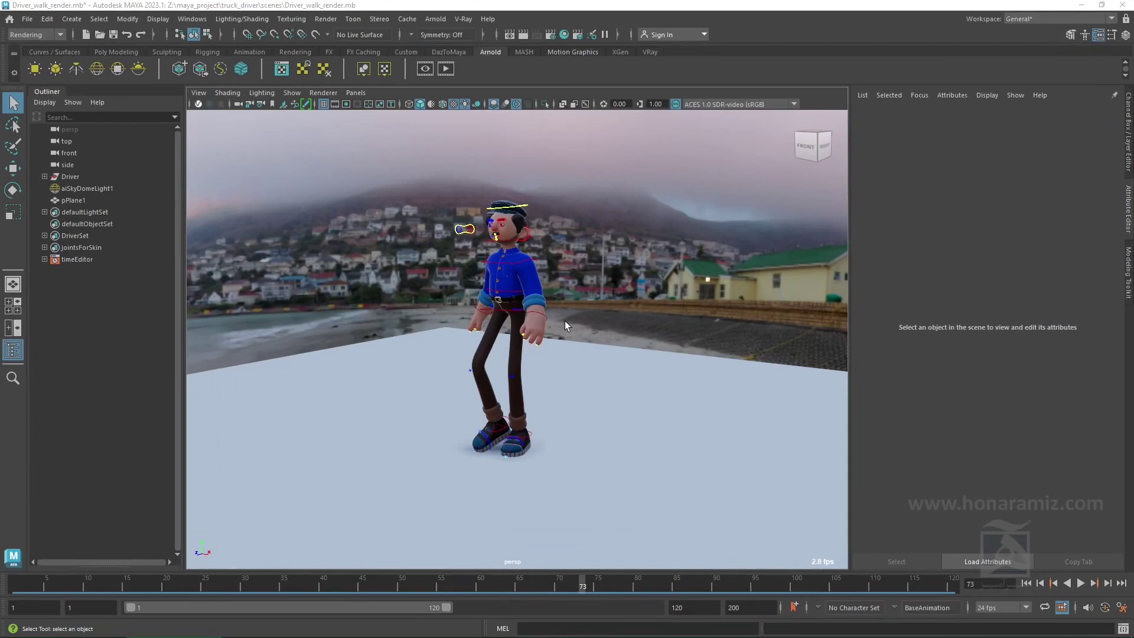
Play and stop the Driver walk animation twice, then scrub back to frame 1
click(1081, 583)
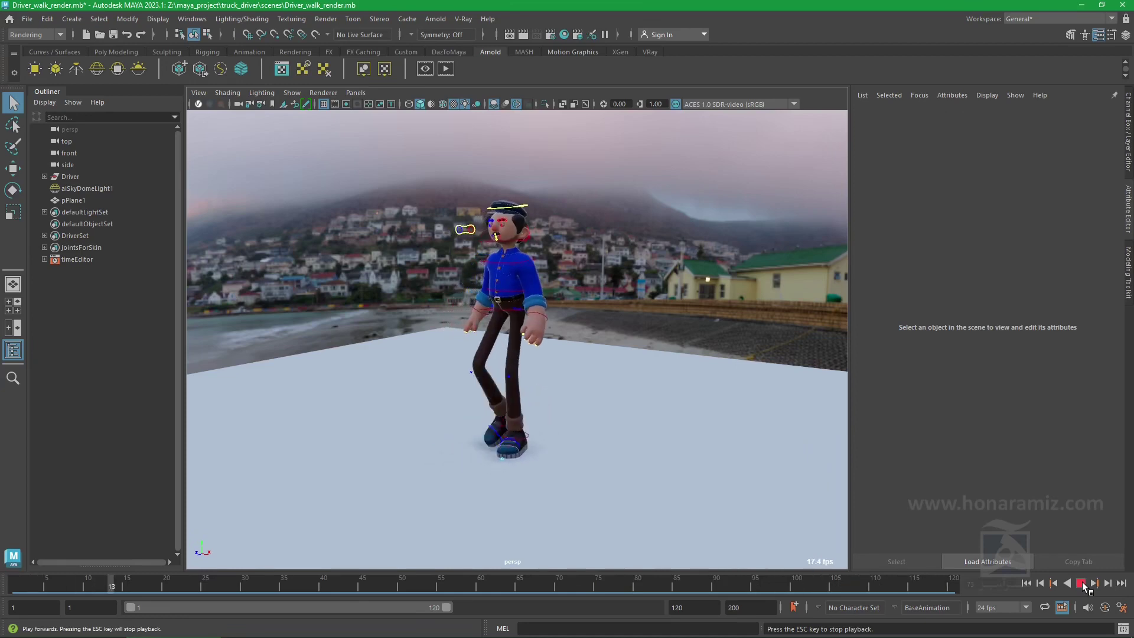
click(1080, 583)
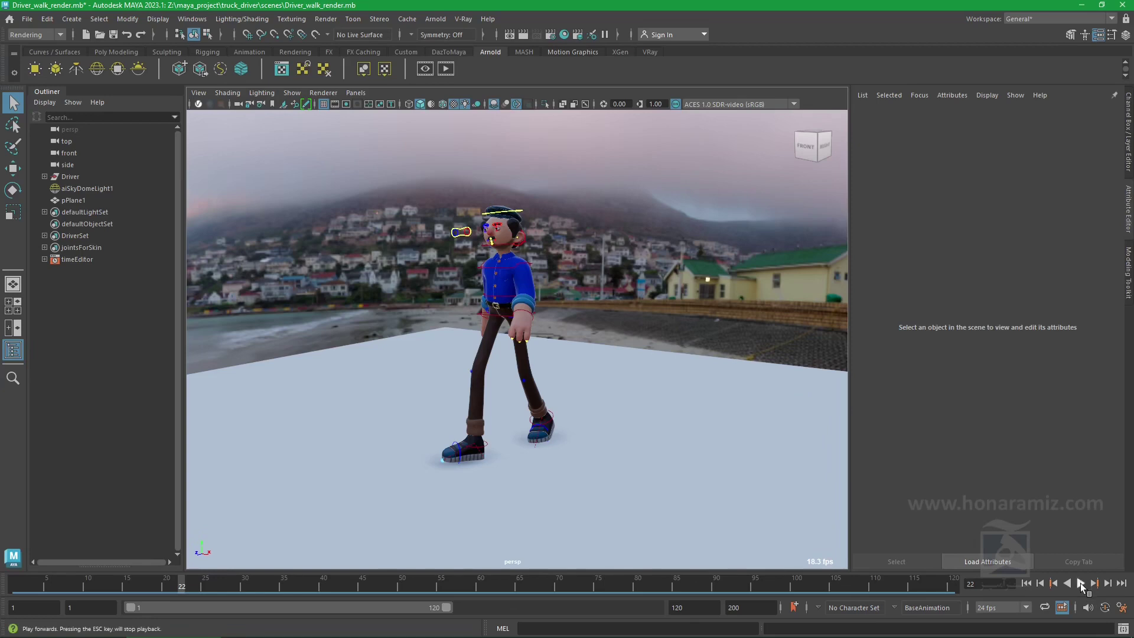
click(1081, 583)
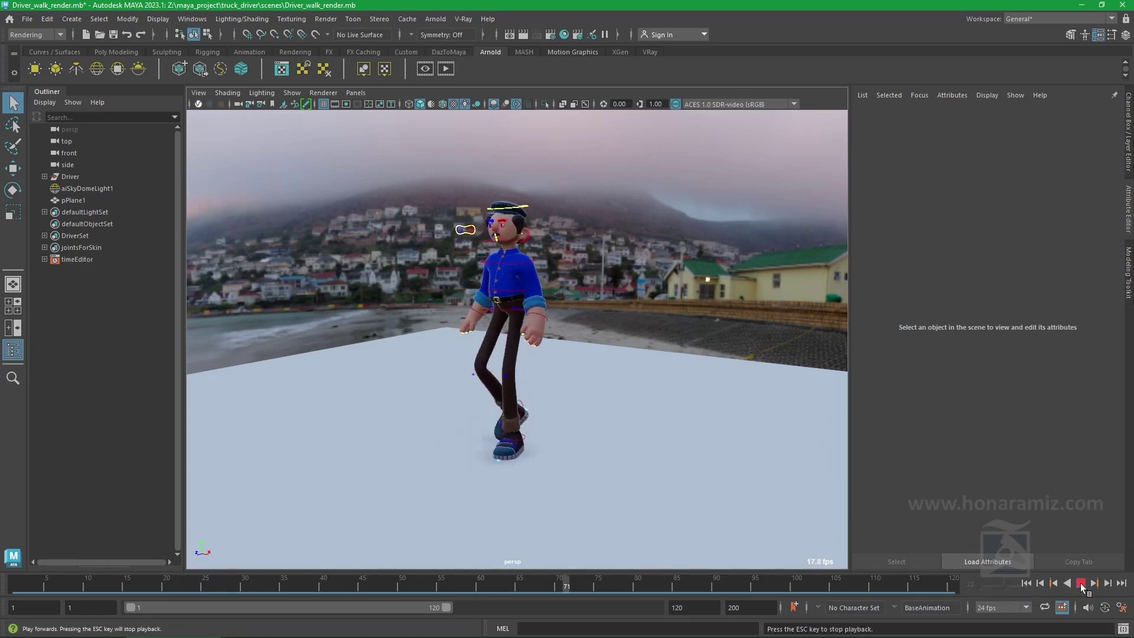
click(1081, 584)
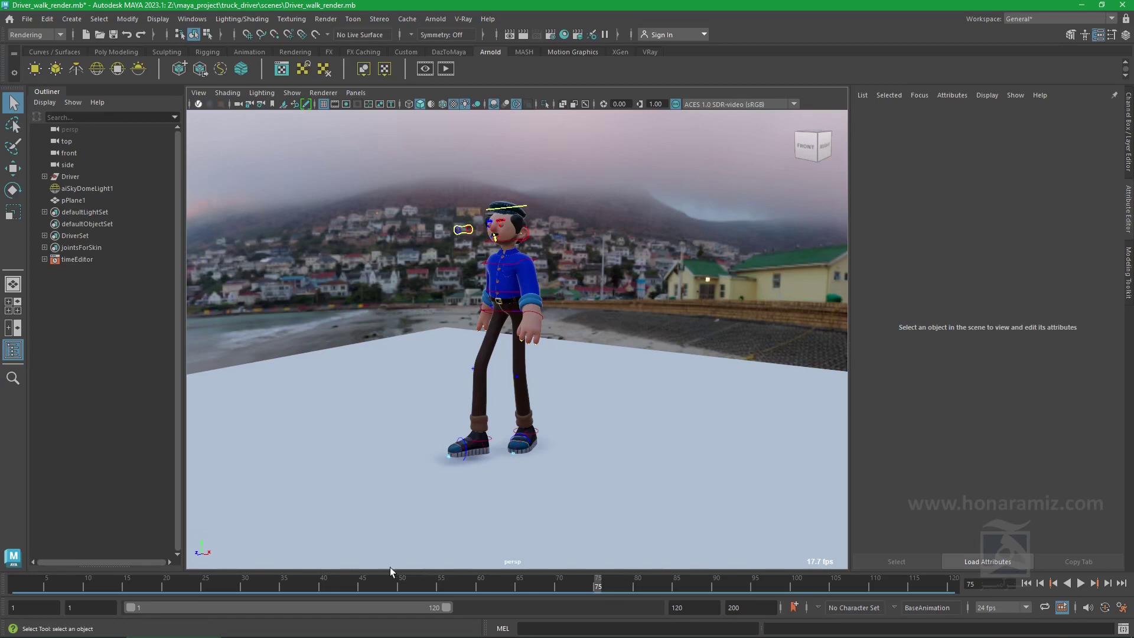
drag(47, 588, 15, 586)
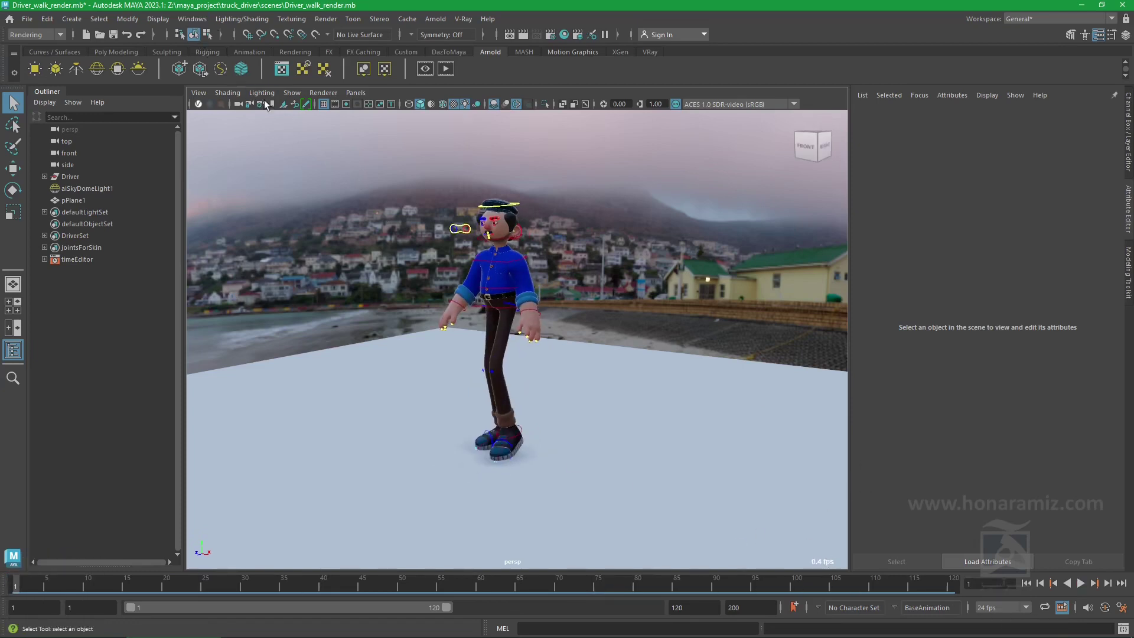
Toggle the Frame Rate heads-up display off and on, then play the walk to frame 118
click(159, 22)
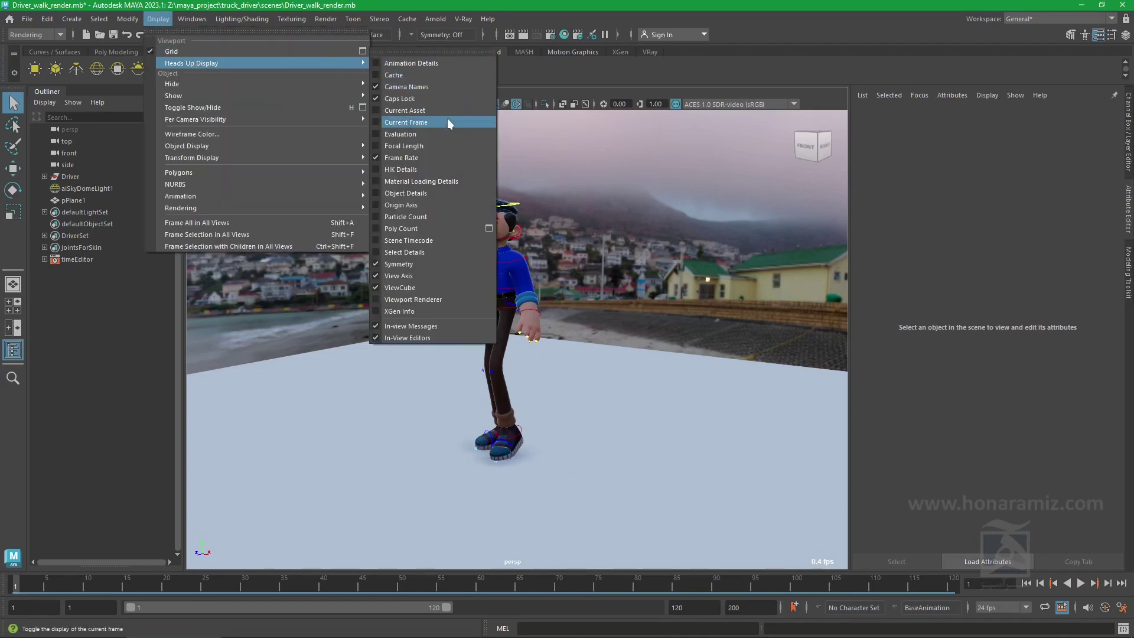
mouse_move(191, 63)
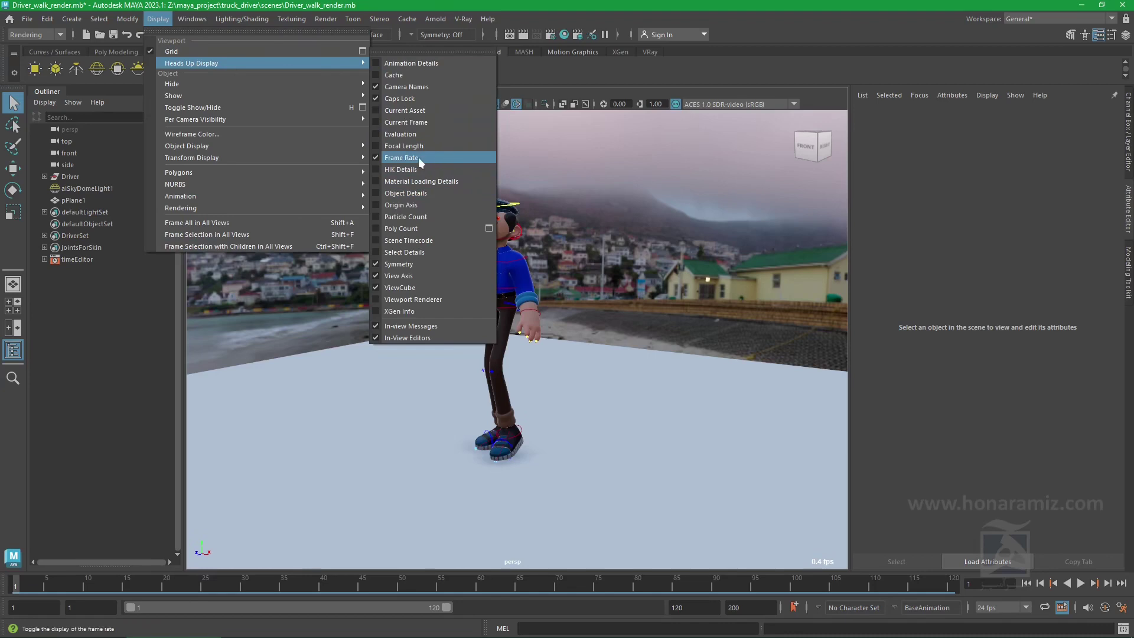
click(400, 158)
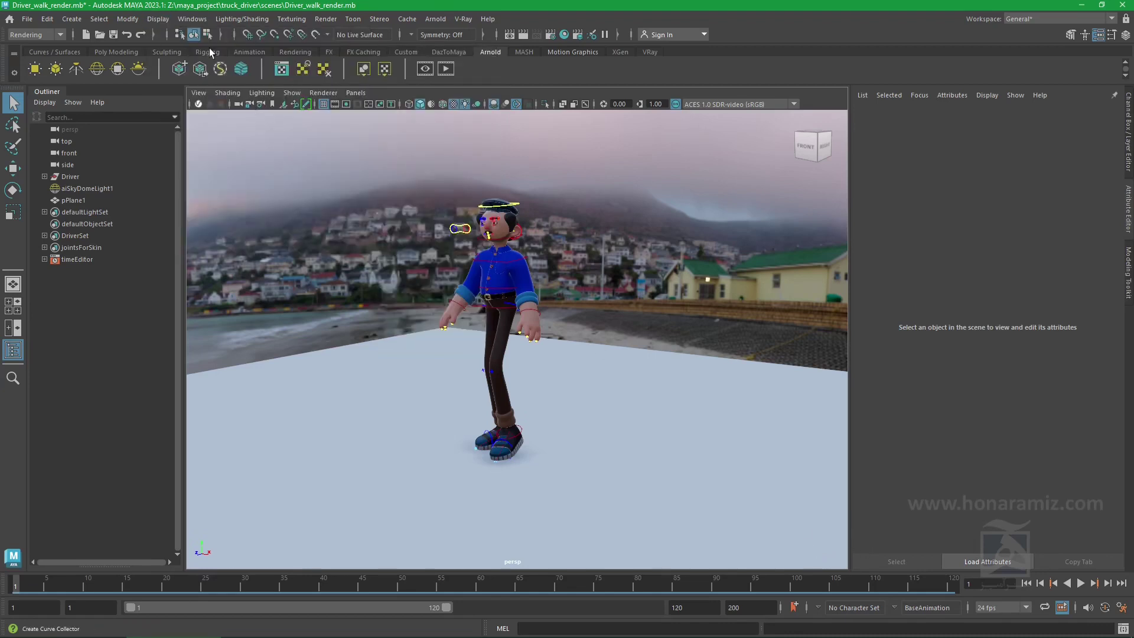
click(158, 19)
mouse_move(191, 62)
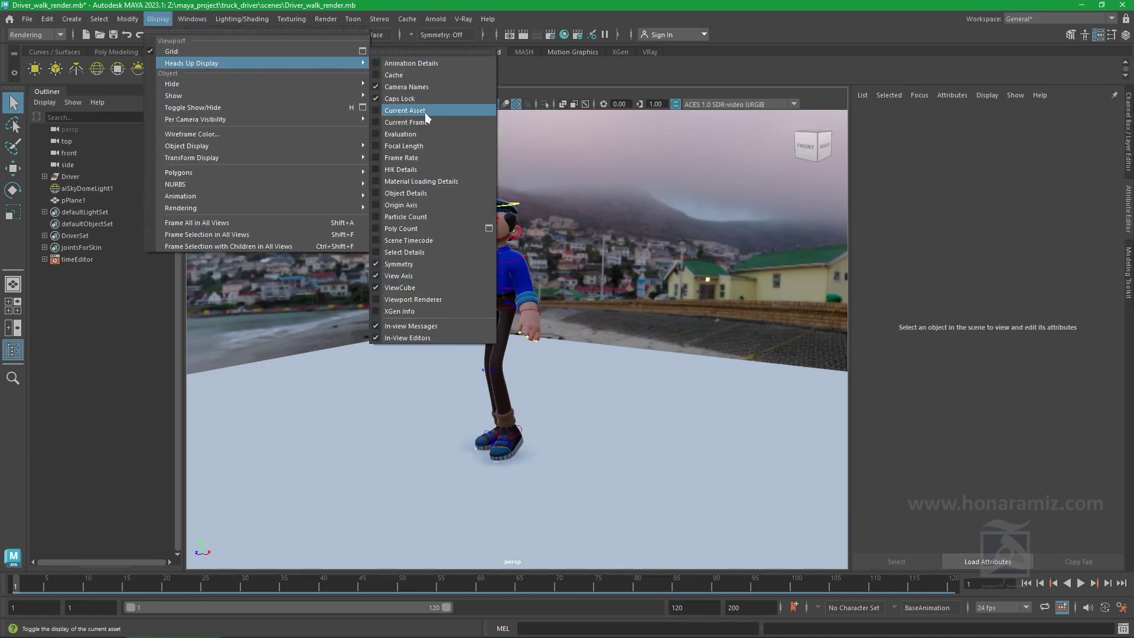
click(424, 156)
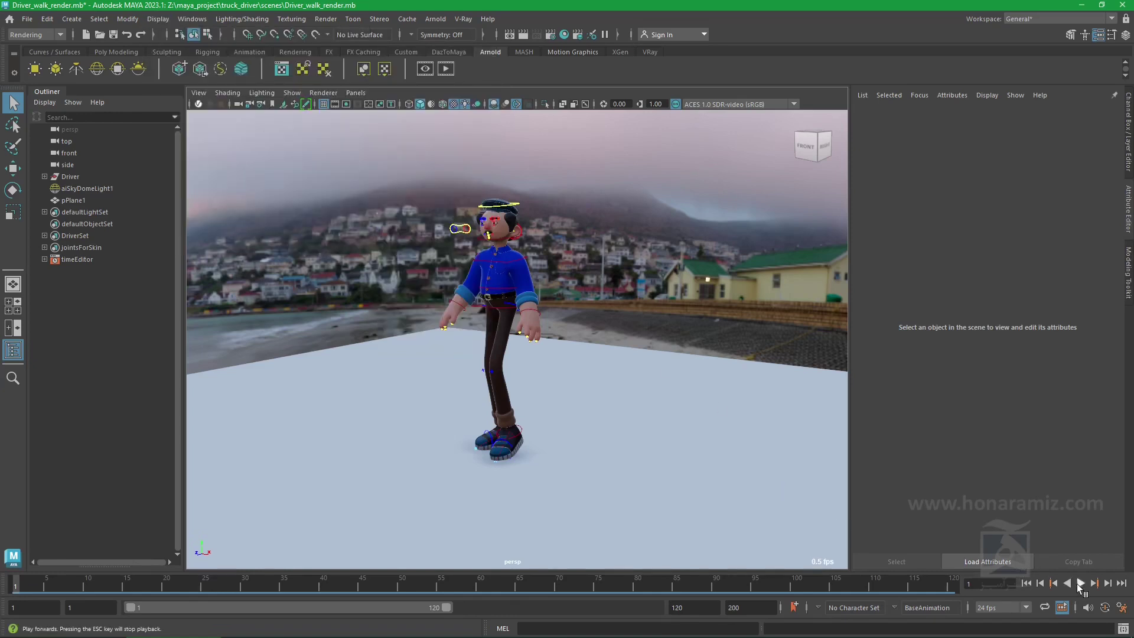
click(1080, 584)
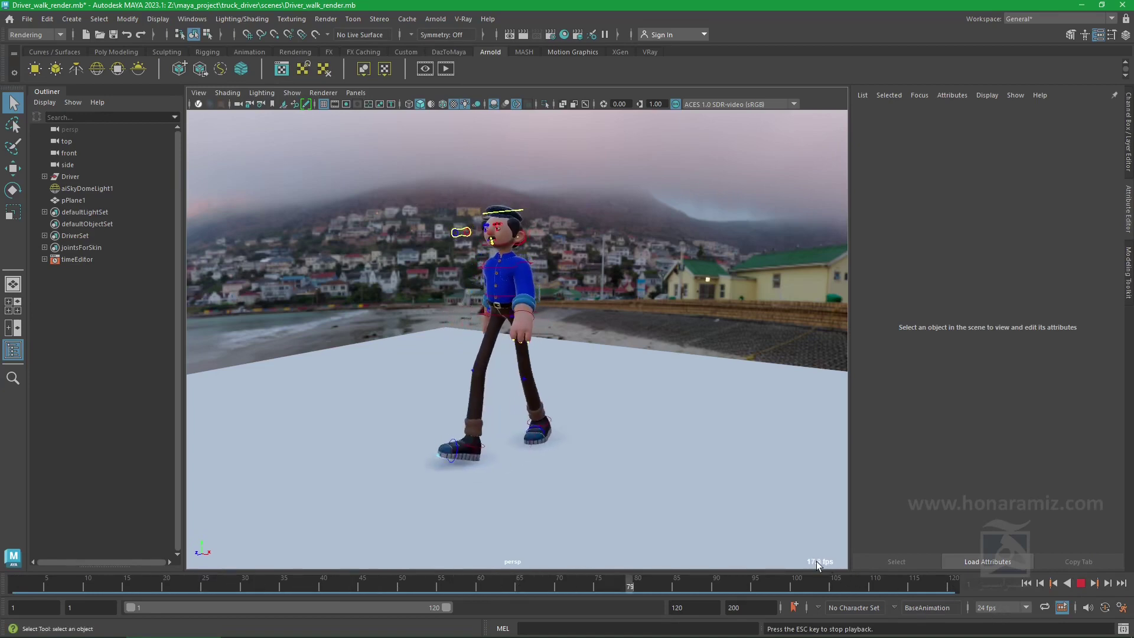
key(Escape)
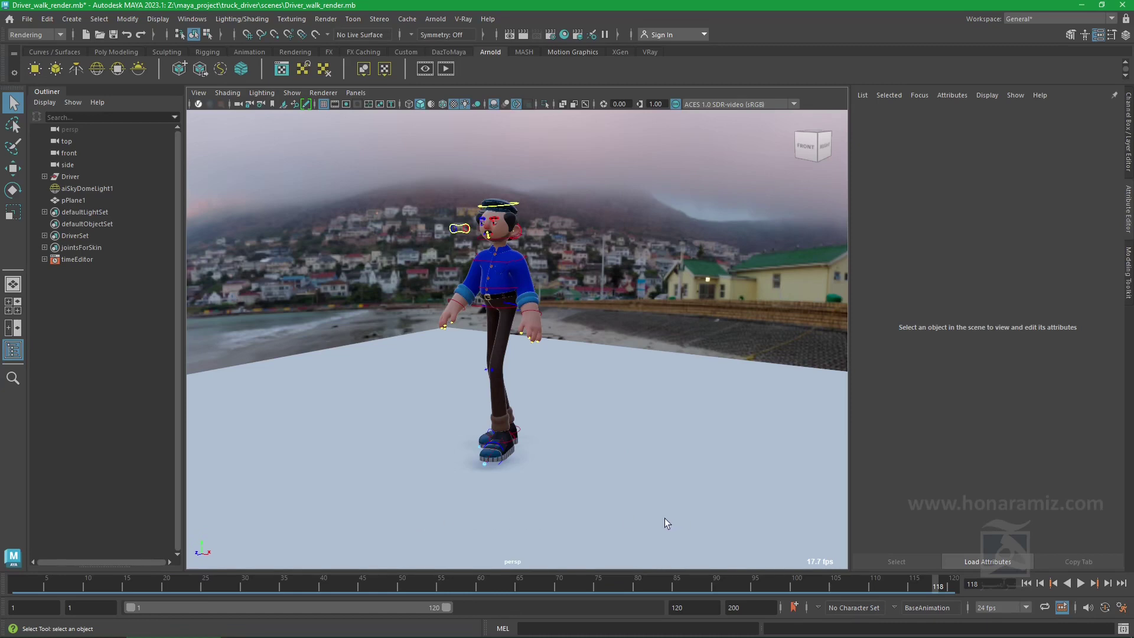
Review Render Settings, keeping Maya Hardware 2.0 as the renderer, and close them
right_click(565, 585)
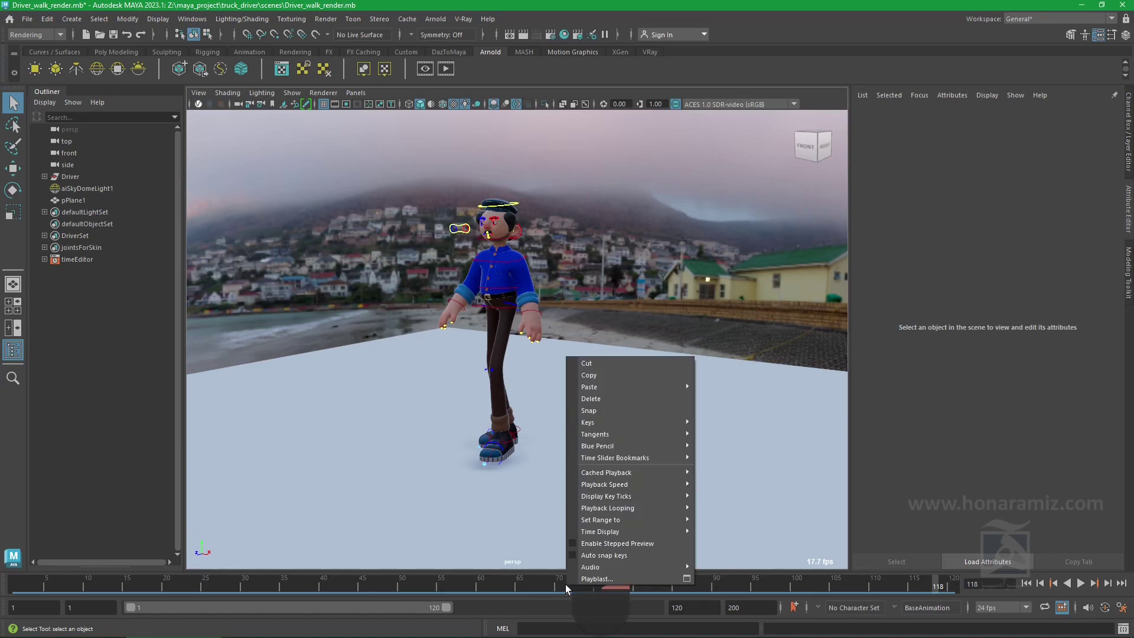
click(609, 580)
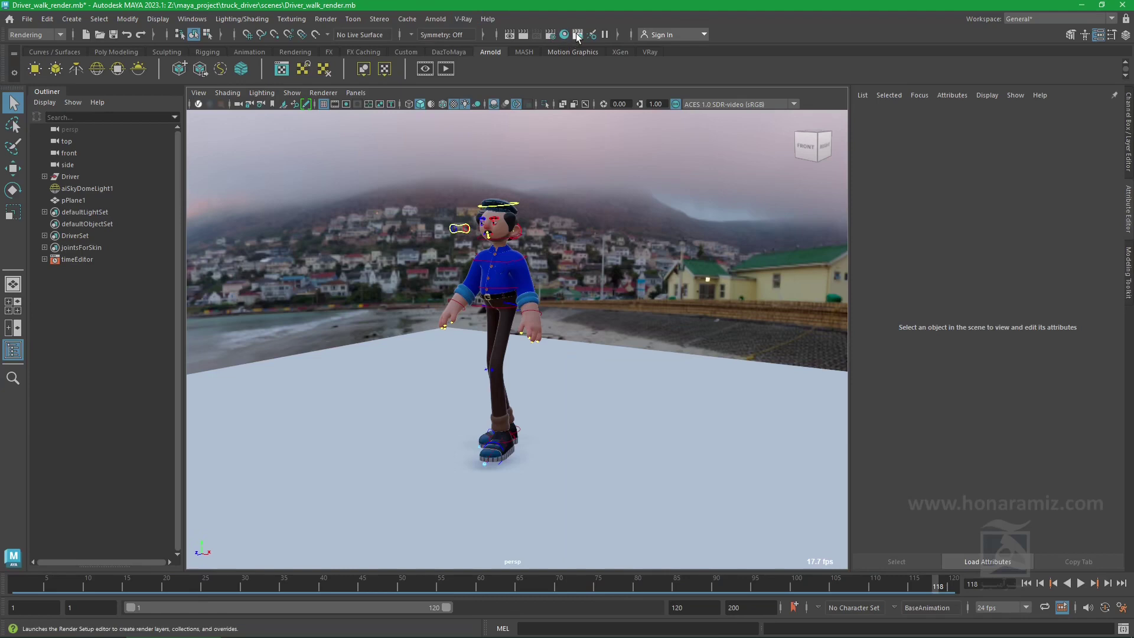
click(550, 34)
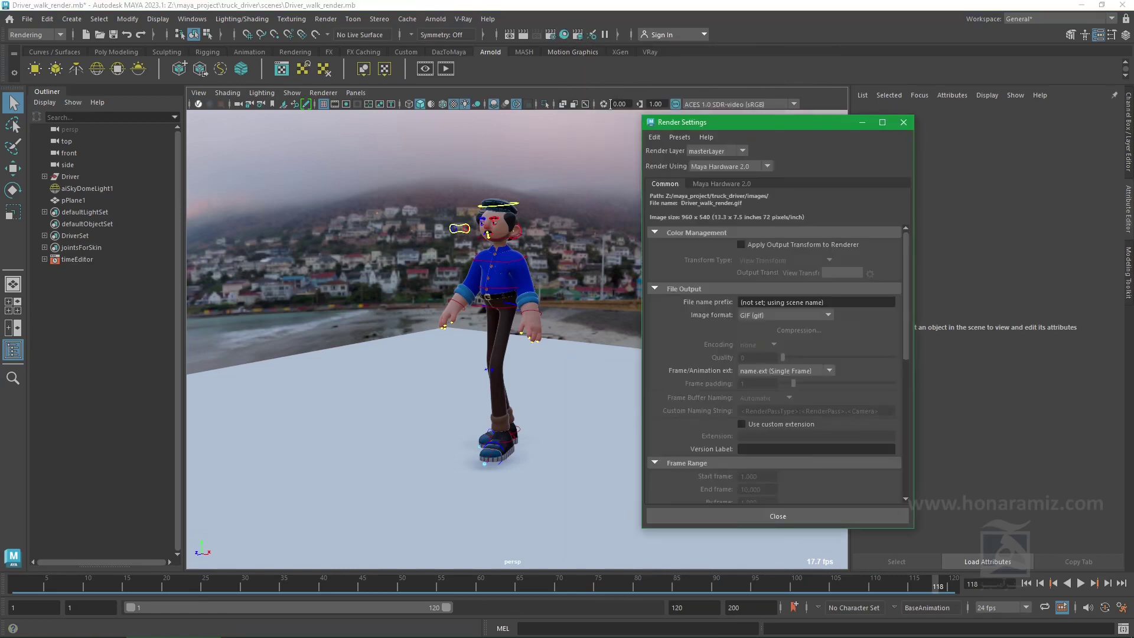
click(735, 168)
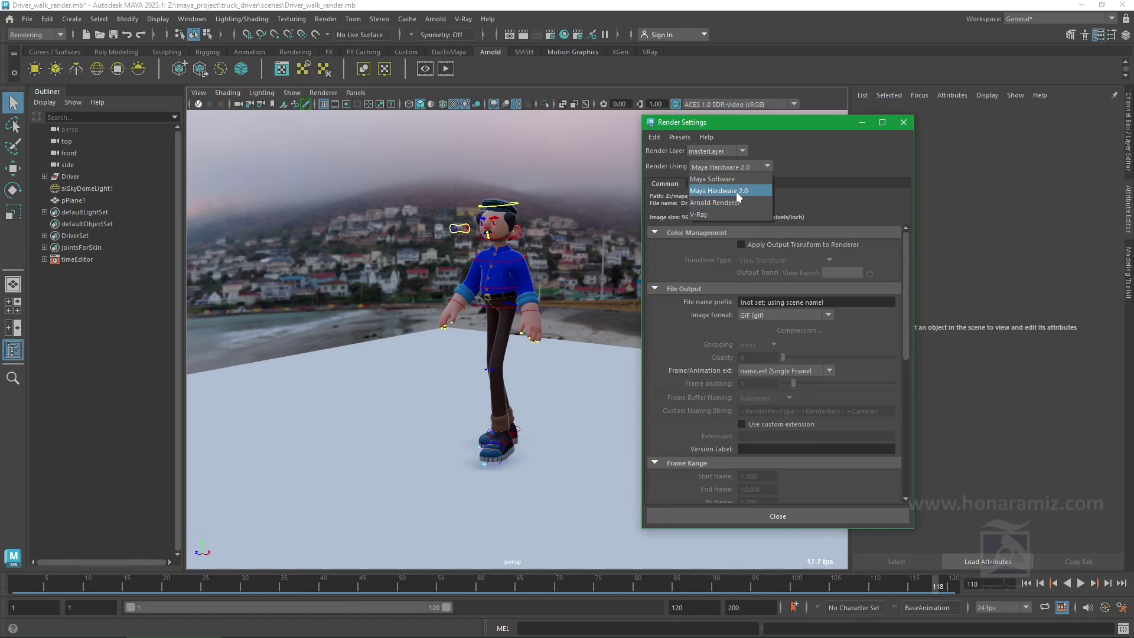
click(740, 192)
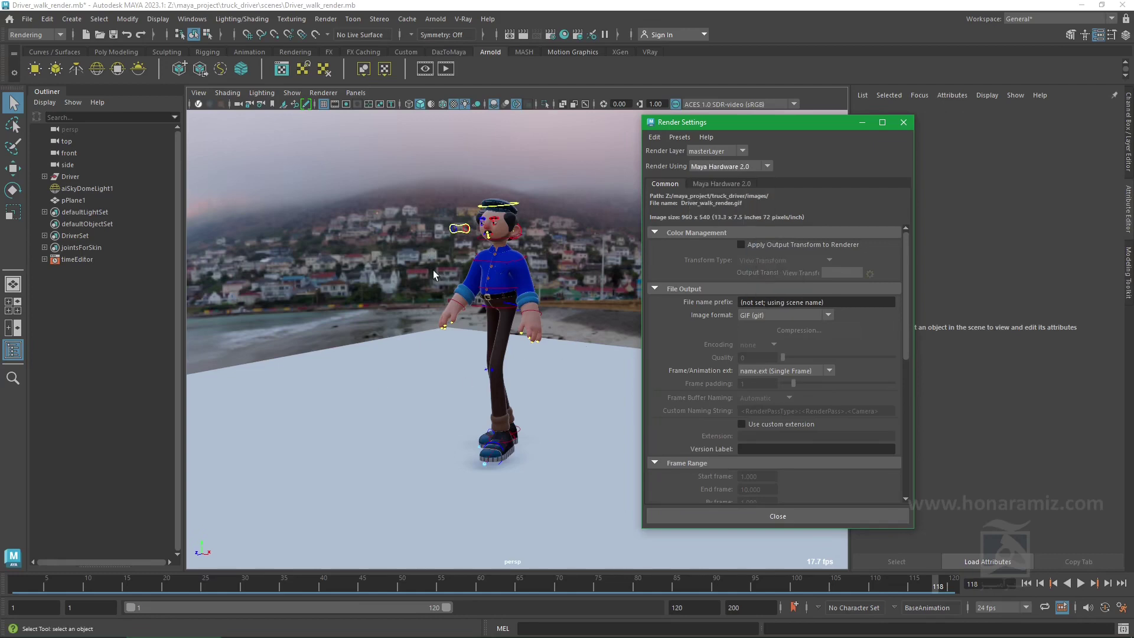
click(853, 516)
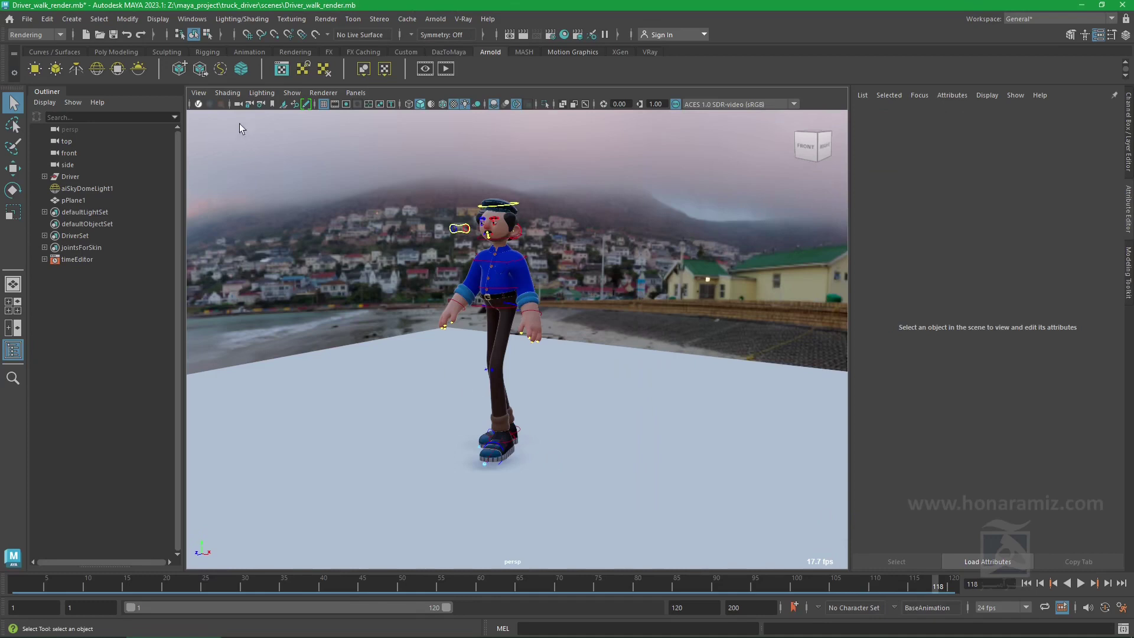
Create a new camera from the Rendering shelf and look through camera1 to frame the character
click(295, 52)
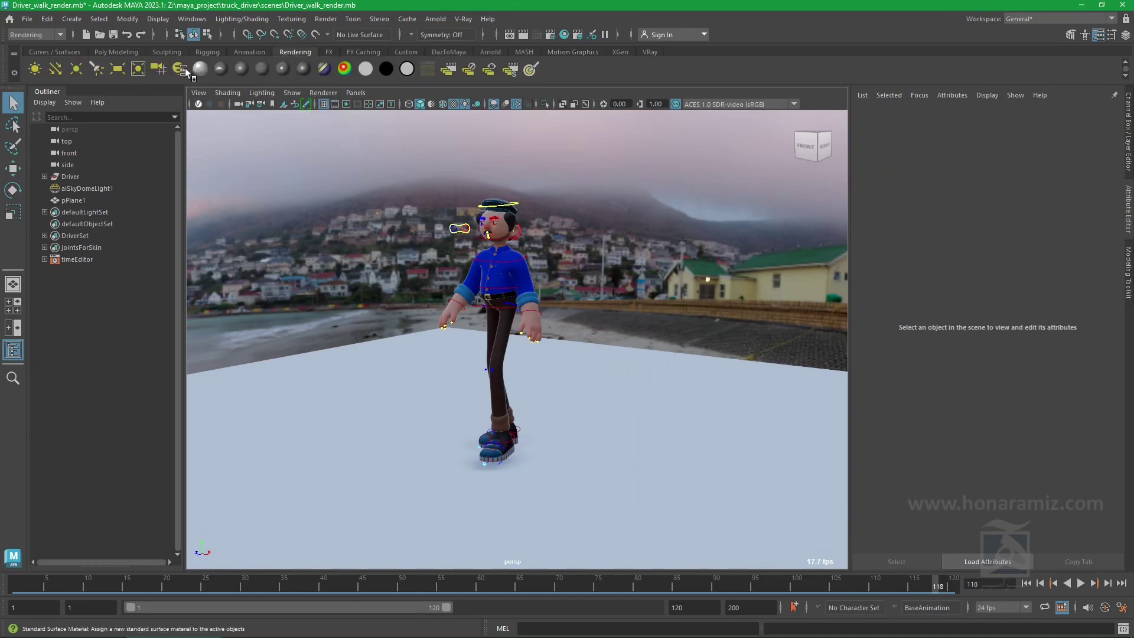
click(158, 69)
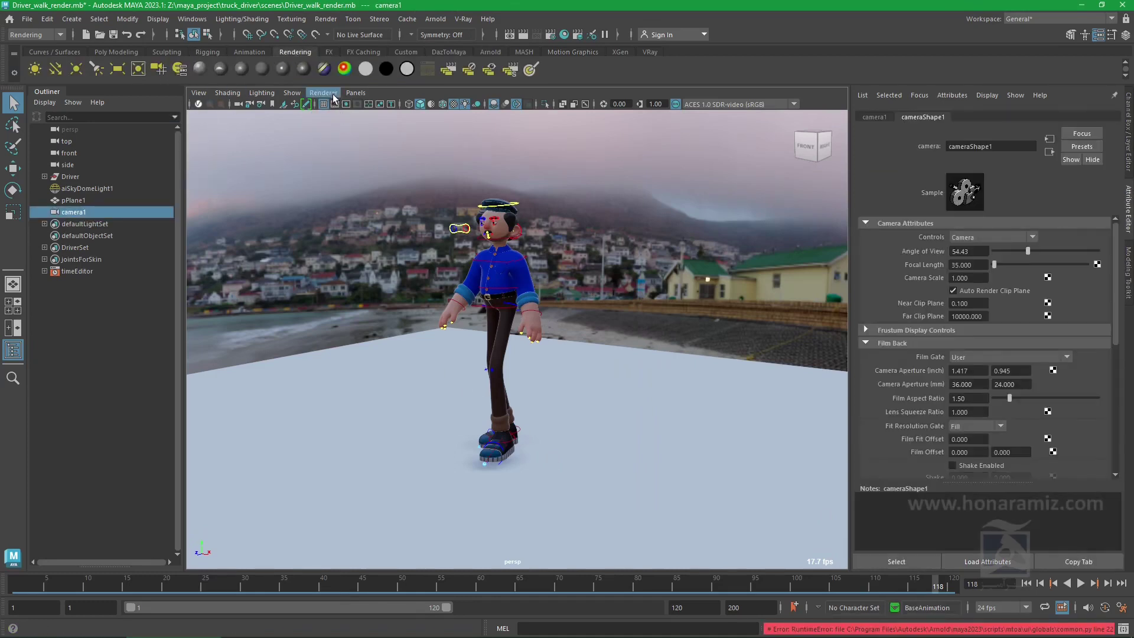
click(355, 93)
mouse_move(374, 105)
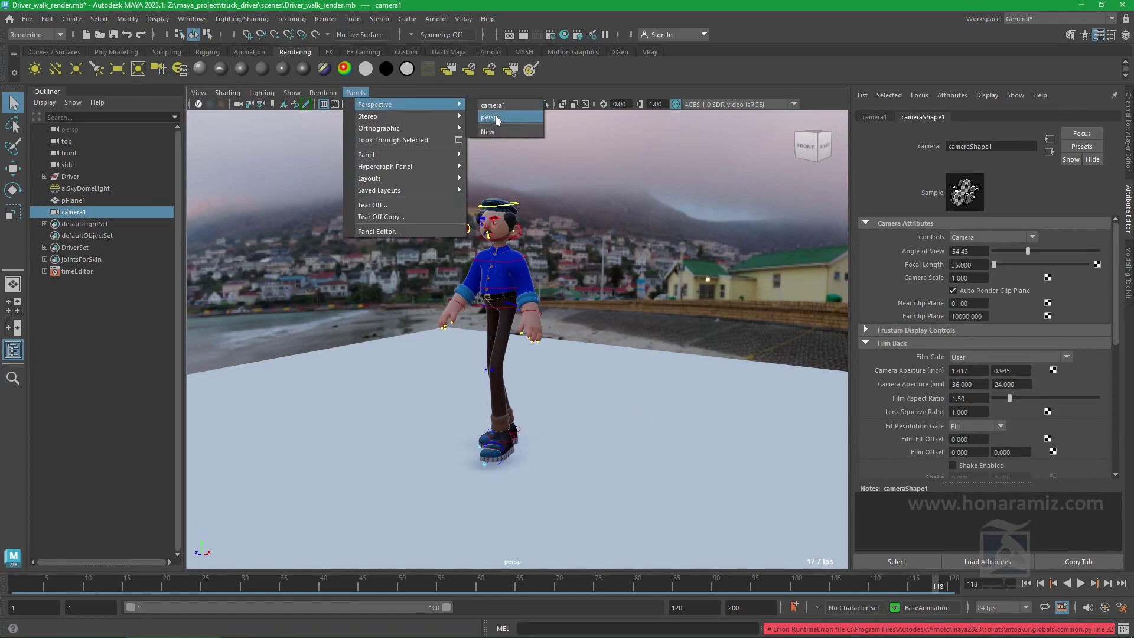
click(499, 106)
mouse_move(491, 125)
alt+right_down()
mouse_move(289, 310)
mouse_move(405, 292)
alt+right_up()
mouse_move(405, 291)
alt+mouse_down()
mouse_move(383, 377)
mouse_move(571, 326)
mouse_move(562, 332)
alt+mouse_up()
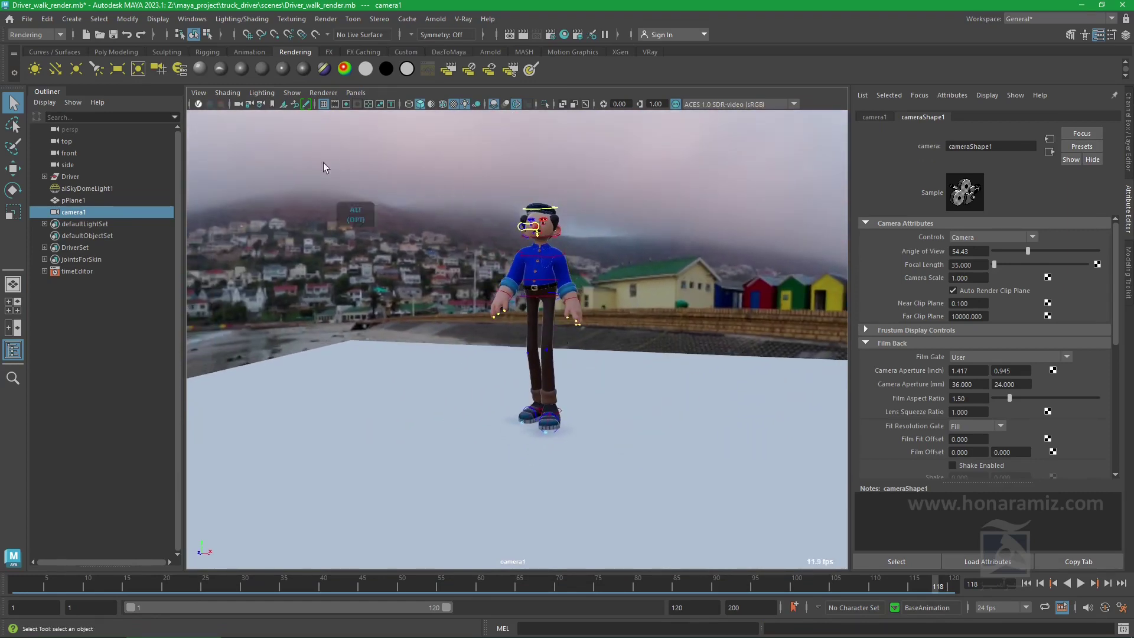
Set camera1's focal length to 50, reframe the character, and turn on Resolution Gate
click(987, 265)
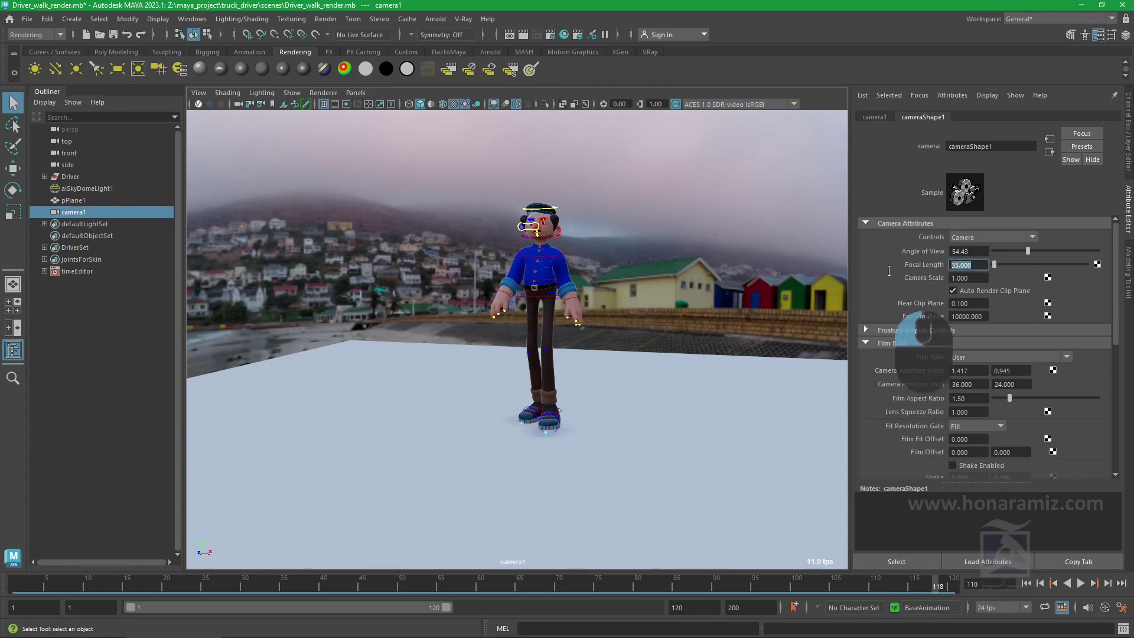
text(50)
key(Return)
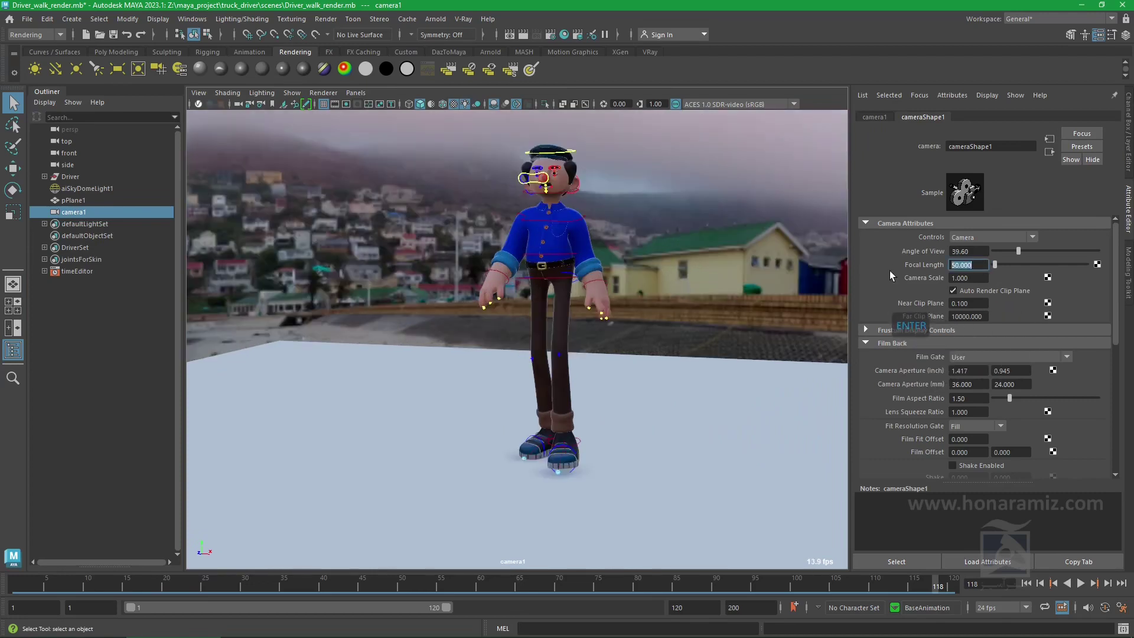
mouse_move(691, 277)
alt+right_down()
mouse_move(697, 294)
mouse_move(657, 303)
alt+right_up()
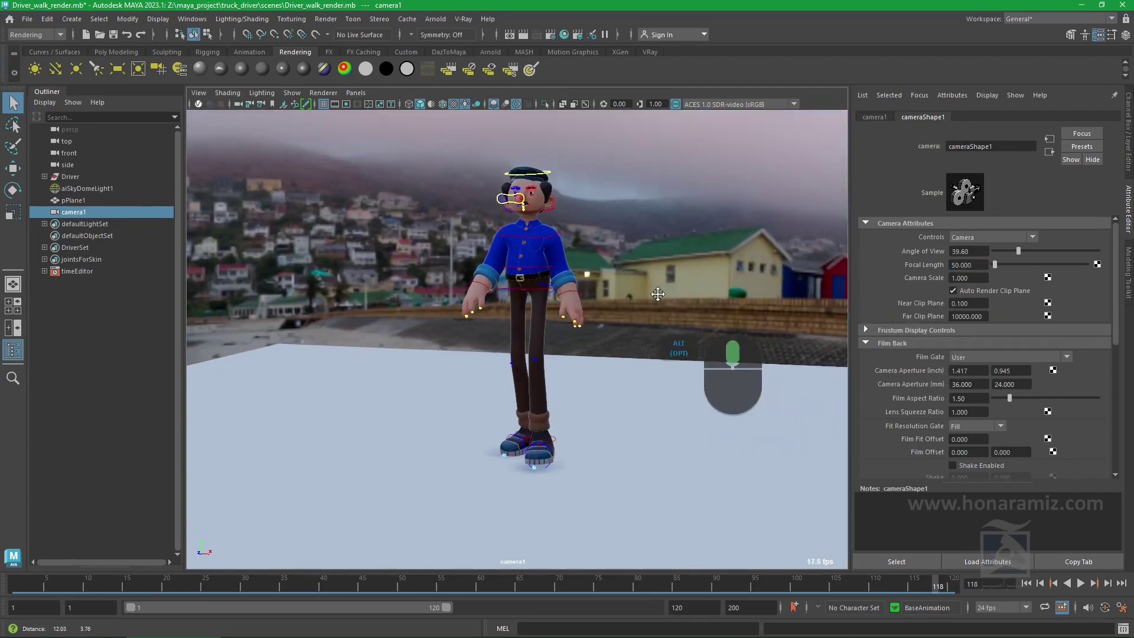
alt+middle_drag(657, 303, 644, 309)
alt+drag(645, 309, 635, 304)
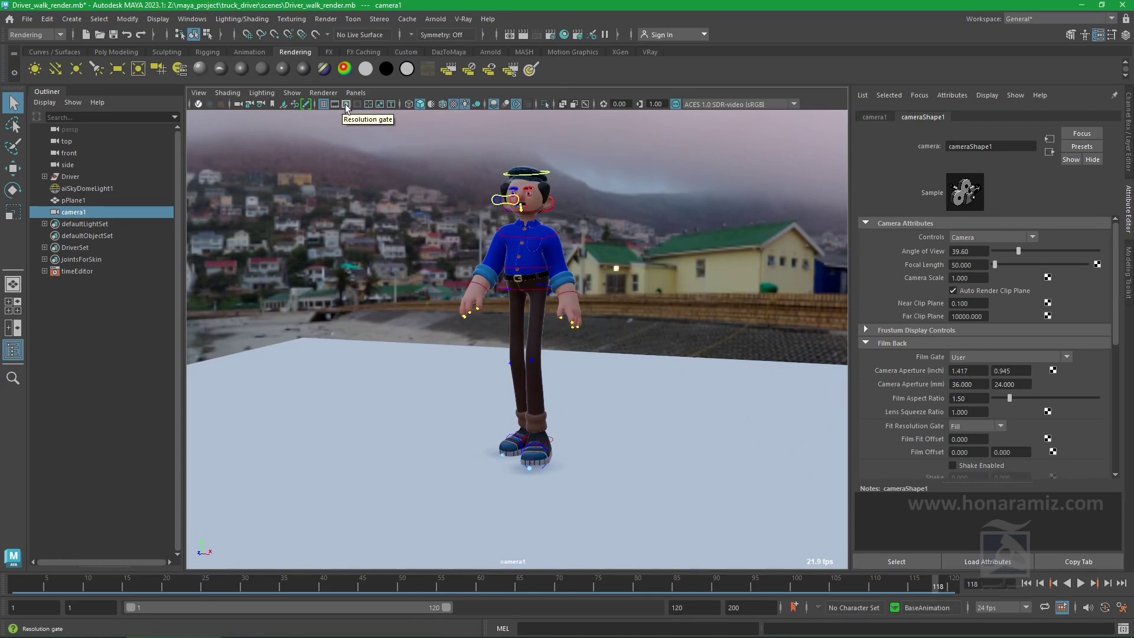
click(346, 105)
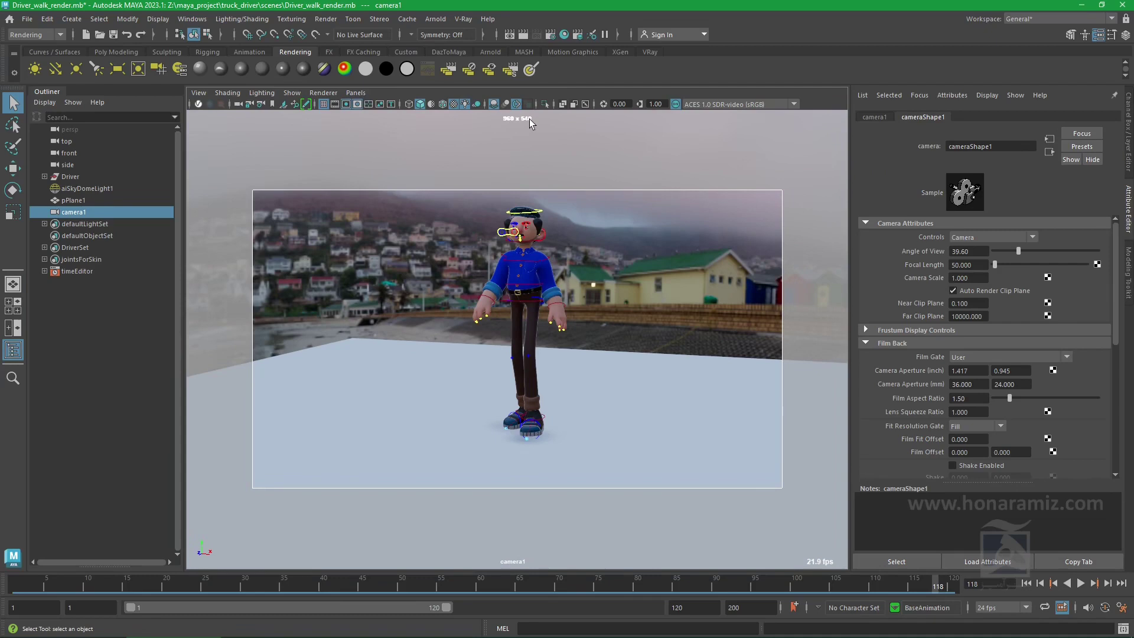
Set the render image size to a custom 1080 x 1920, starting from the 1k Square preset
click(550, 36)
scroll(742, 319, down, 2)
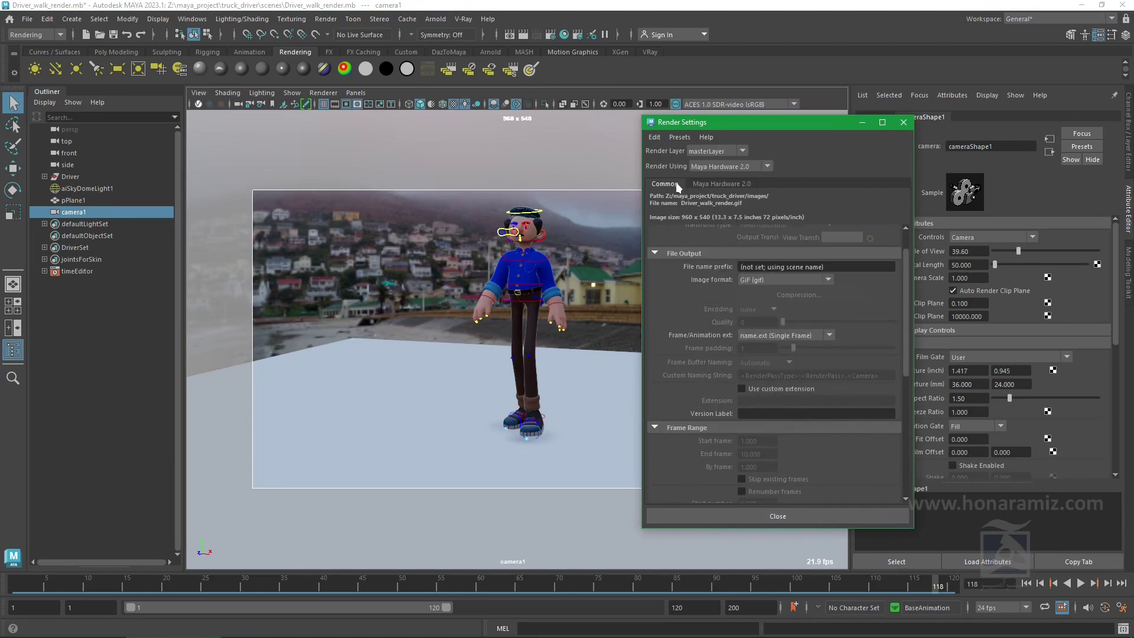
scroll(715, 322, down, 5)
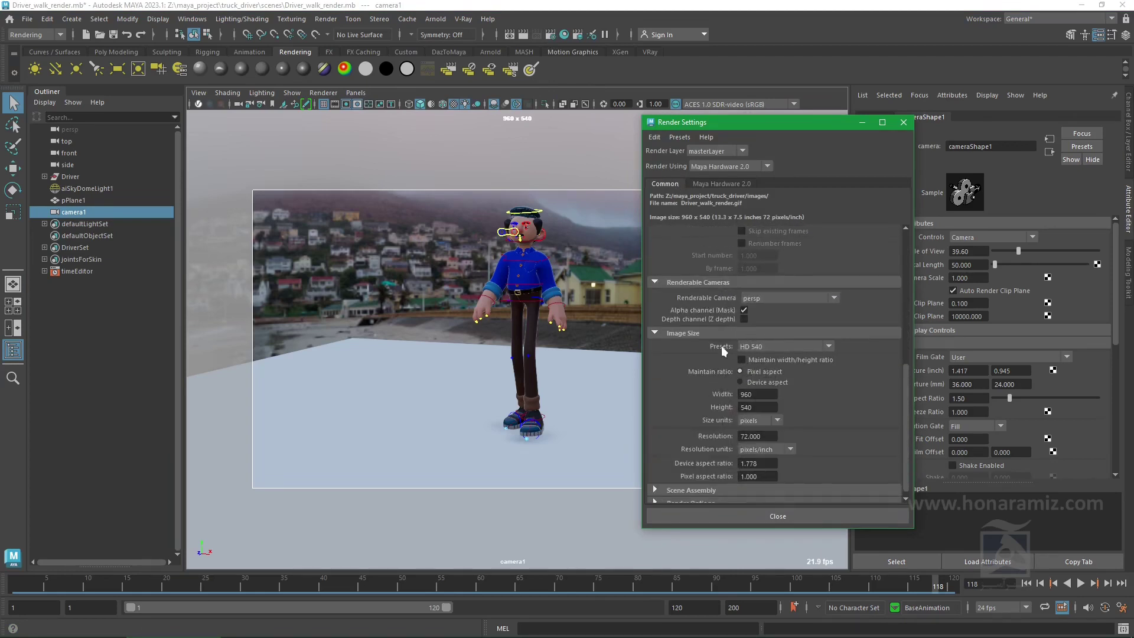
click(785, 346)
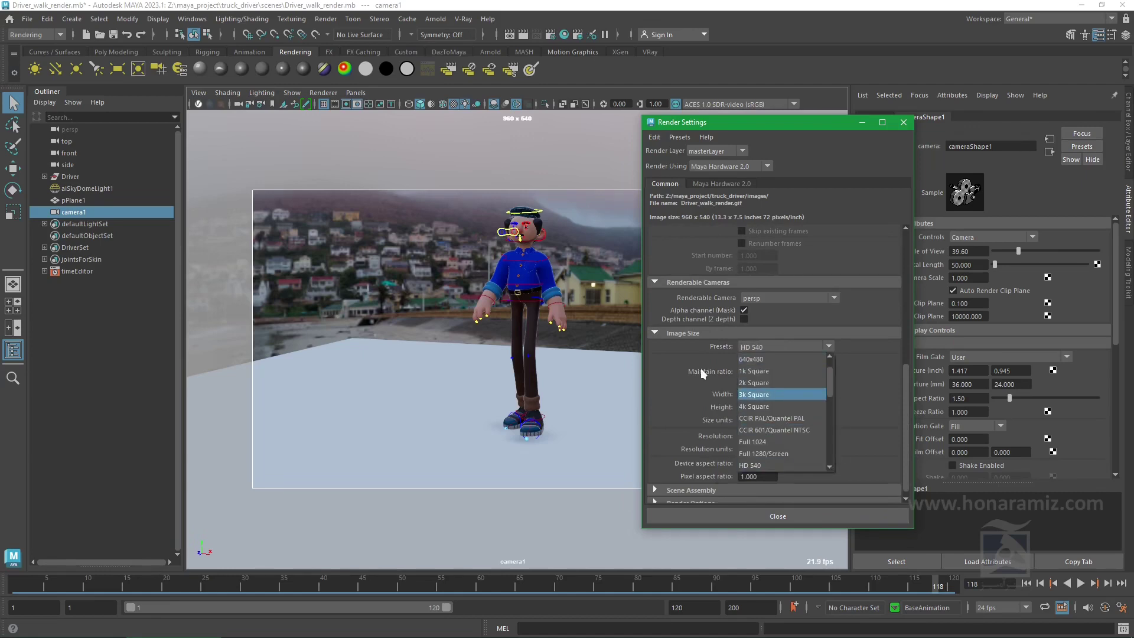
click(765, 388)
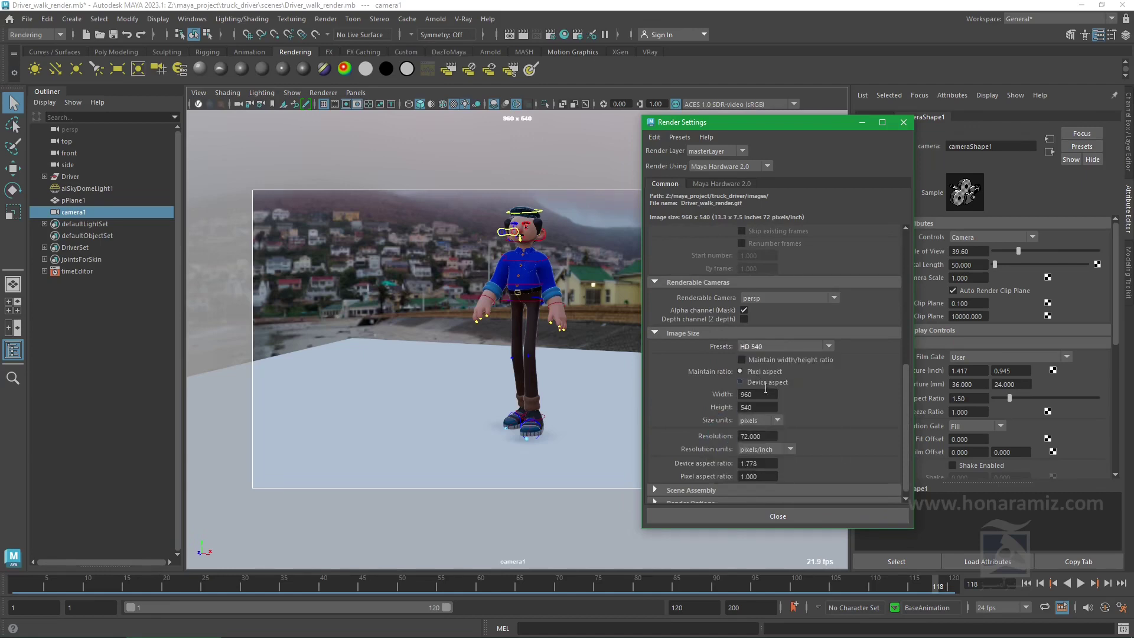
click(767, 344)
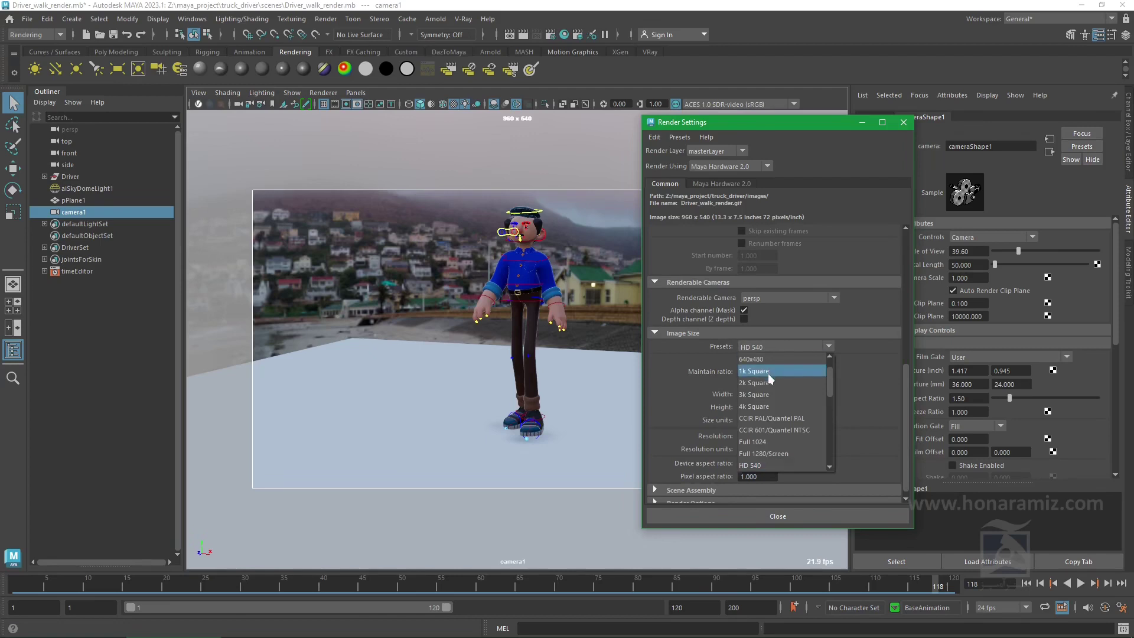
click(766, 374)
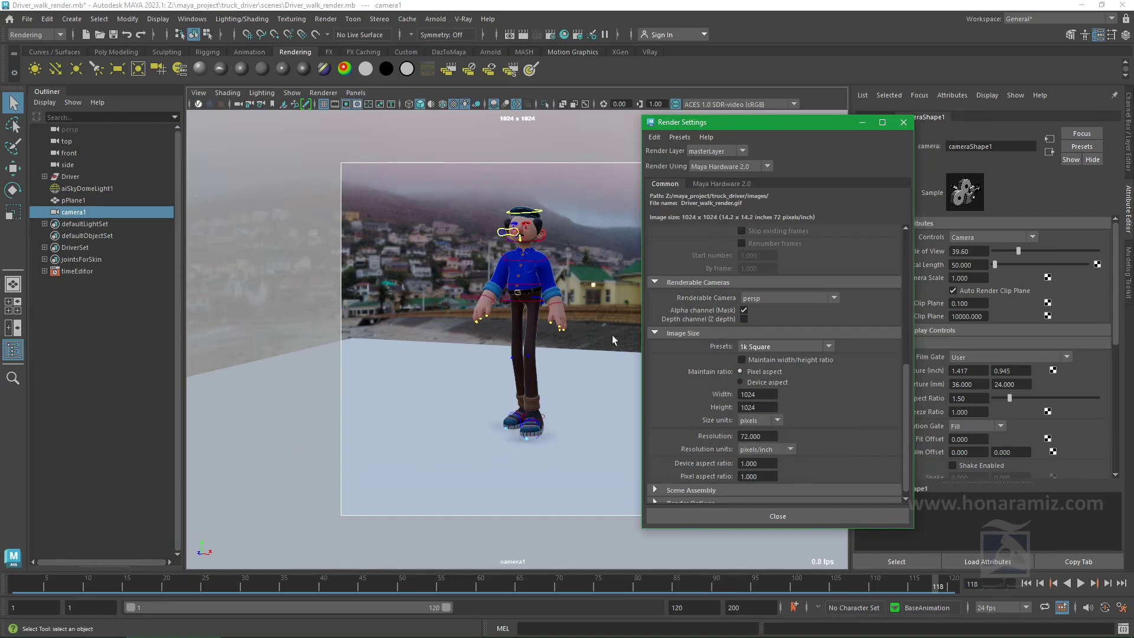
double_click(764, 395)
text(1080)
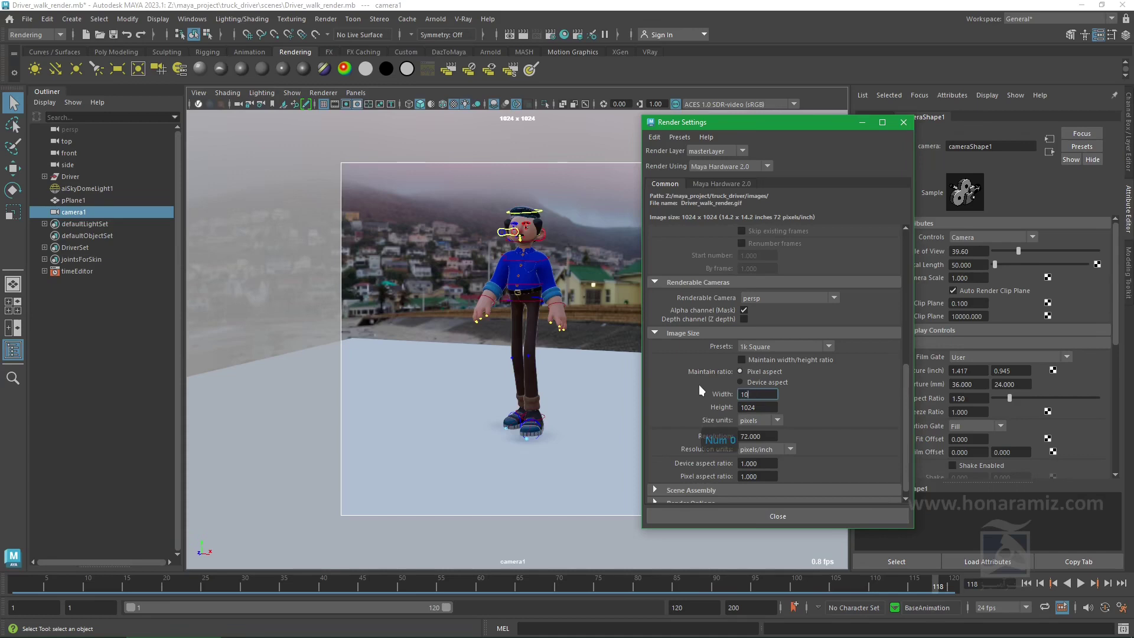
key(Tab)
text(19)
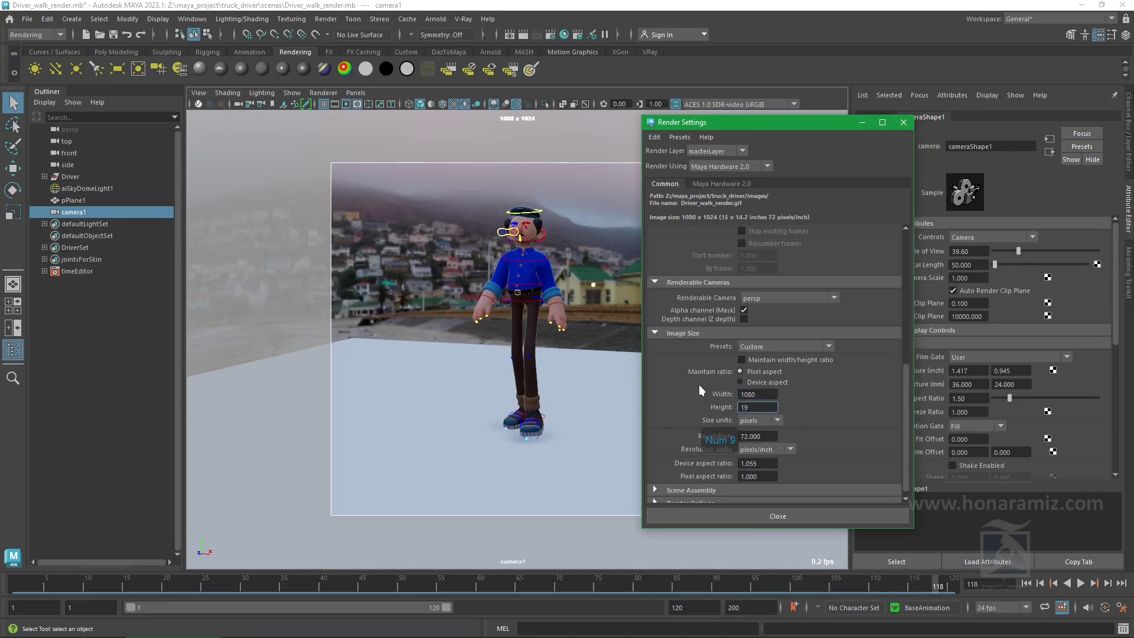
text(20)
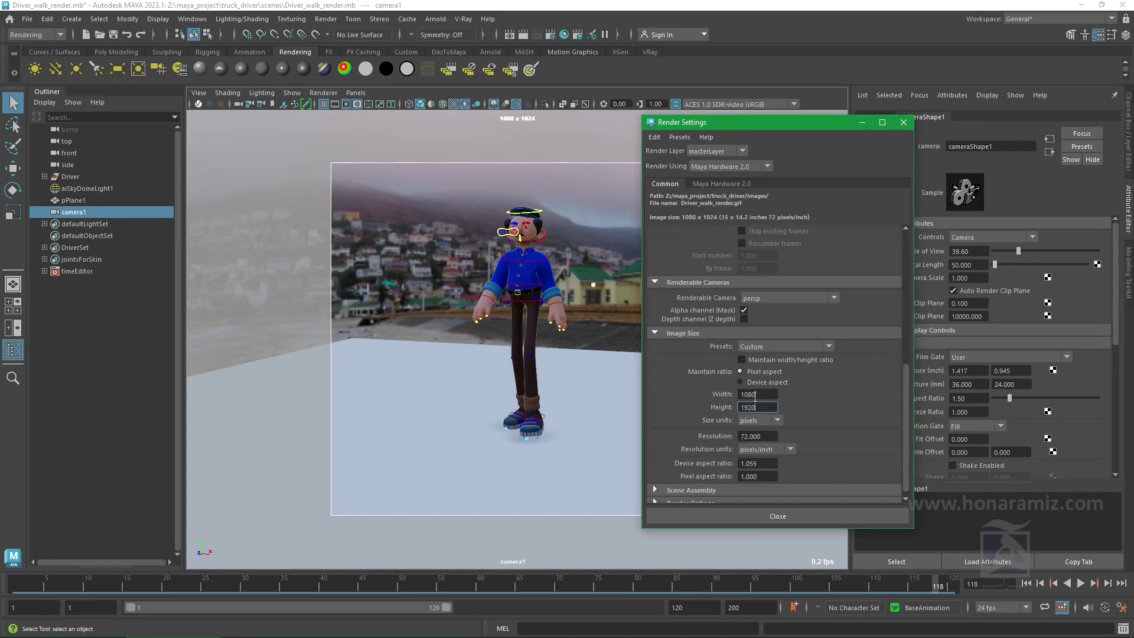
click(755, 394)
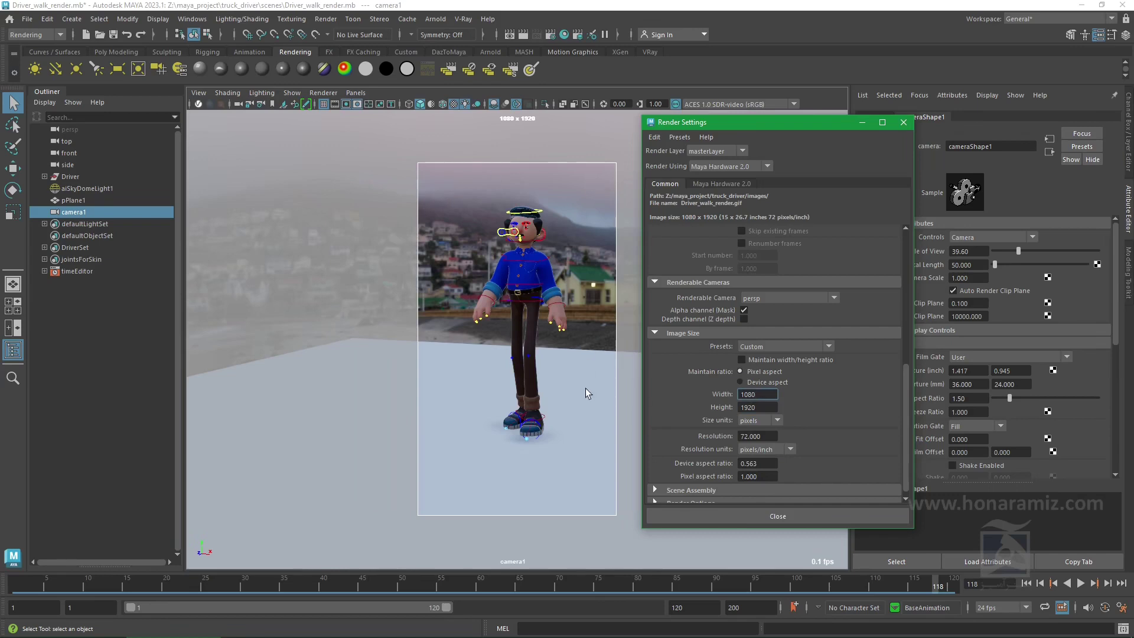
Nudge camera1's portrait framing, jump back to the first frame, and refocus Render Settings
alt+drag(561, 425, 547, 430)
alt+middle_drag(547, 430, 535, 422)
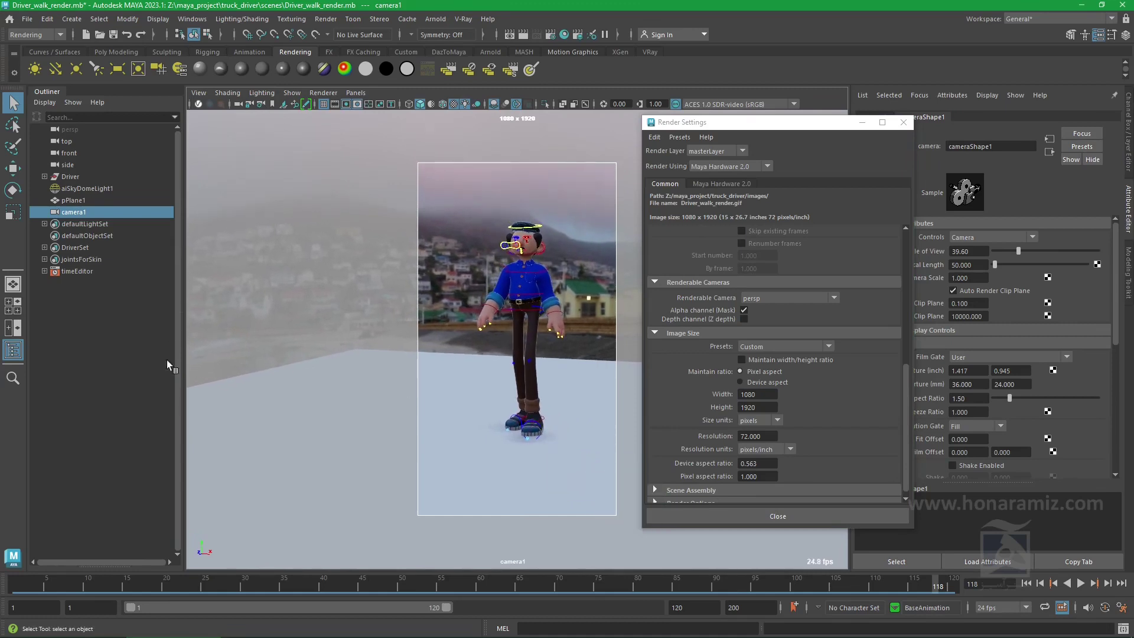
key(alt+shift+v)
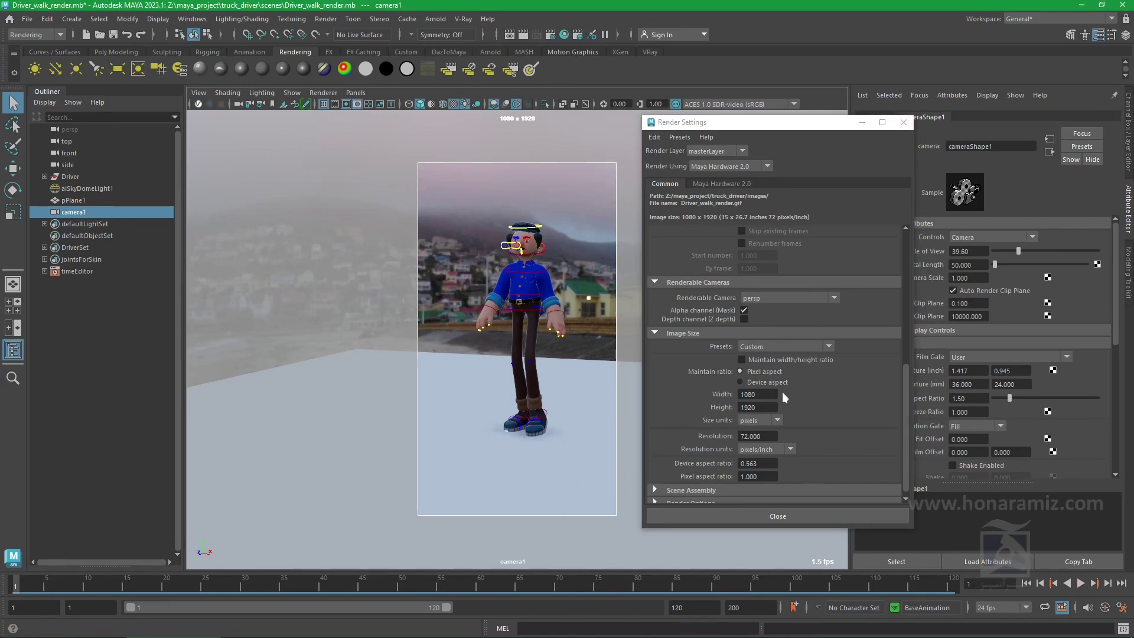
click(839, 122)
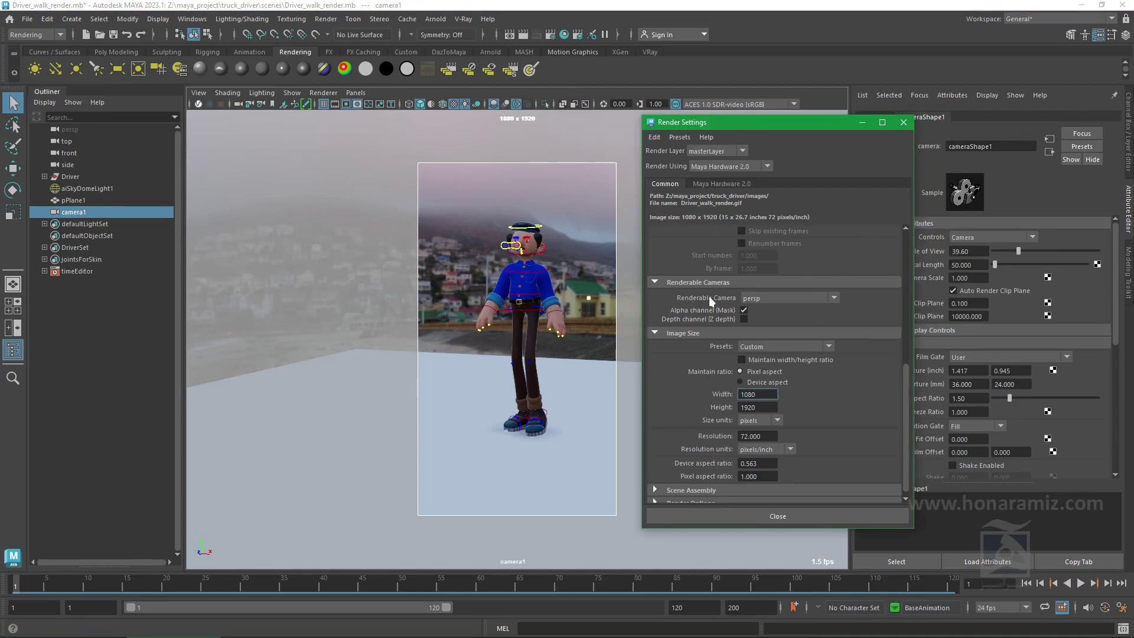
Make camera1 the renderable camera instead of persp and close Render Settings
click(769, 300)
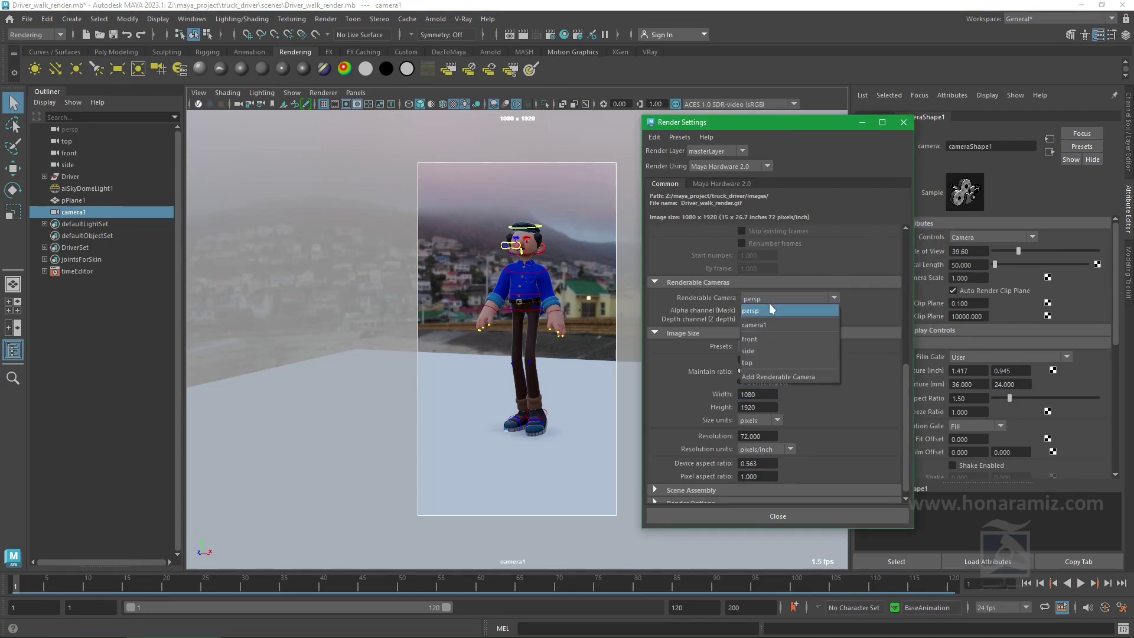
click(764, 324)
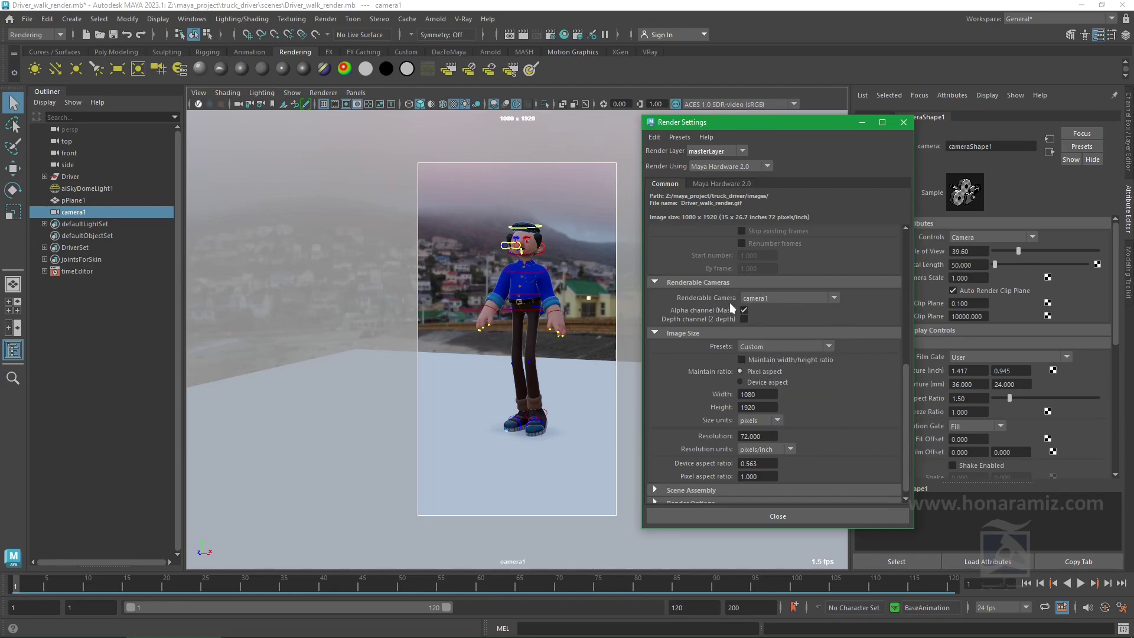
key(super+z)
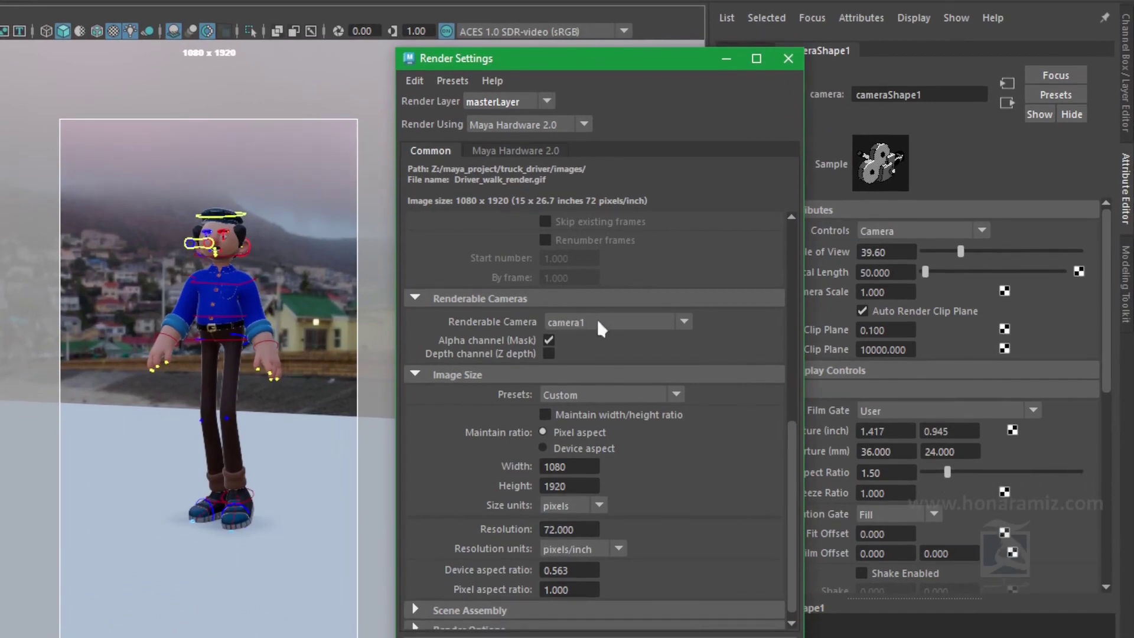
click(586, 322)
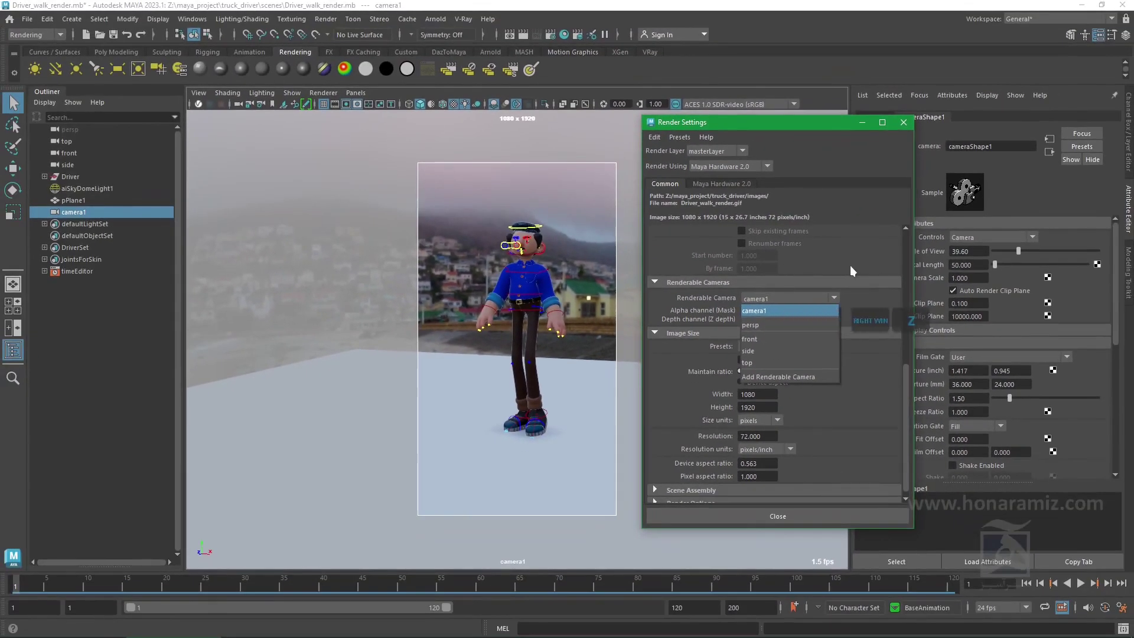
click(773, 301)
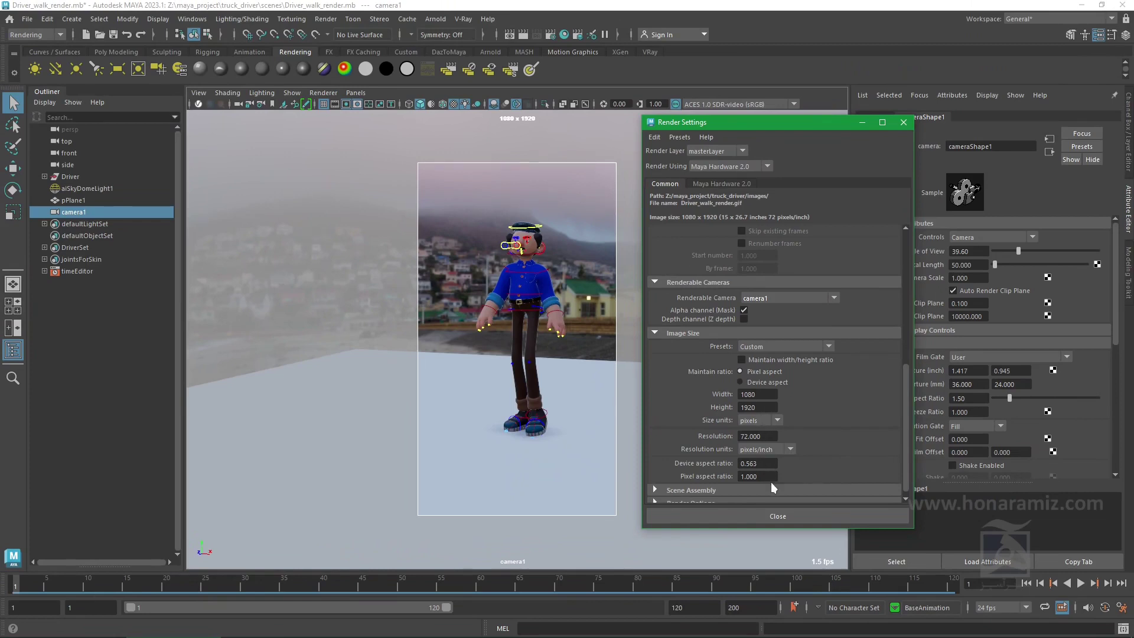
click(770, 514)
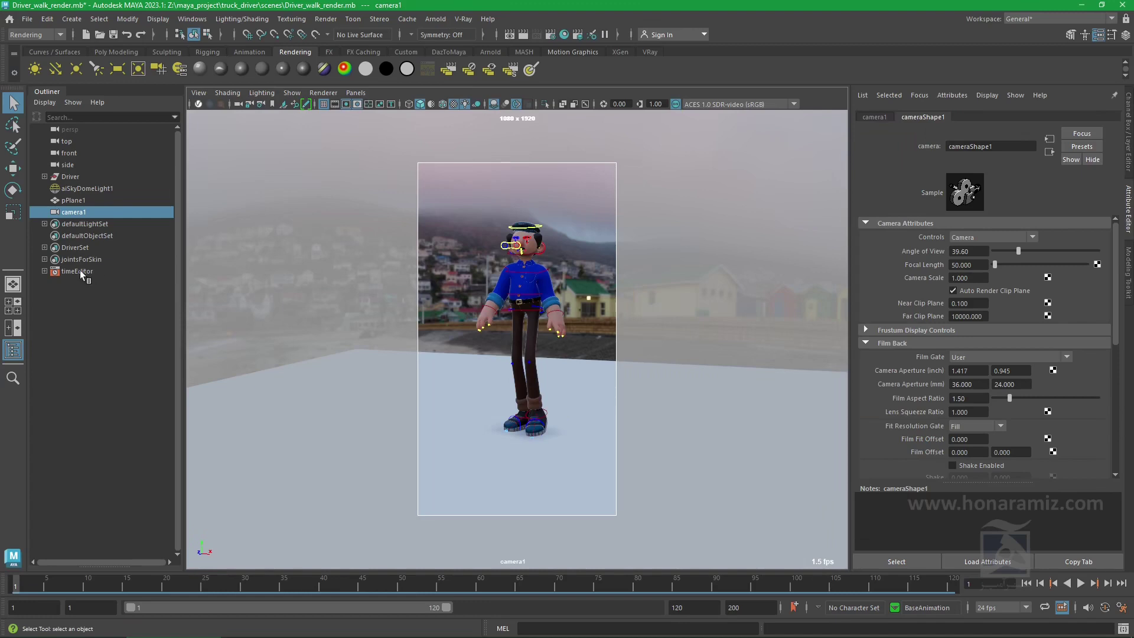
Orbit camera1 slightly, show its transform channels in the Channel Box, and key it at frame 1
alt+drag(577, 380, 544, 383)
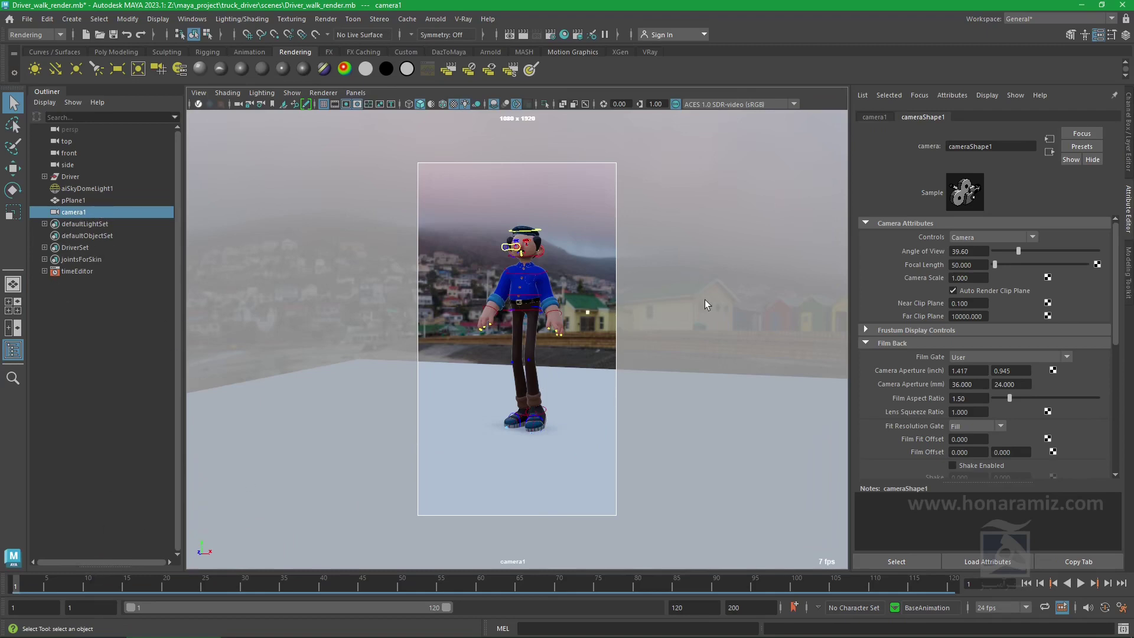
key(ctrl+a)
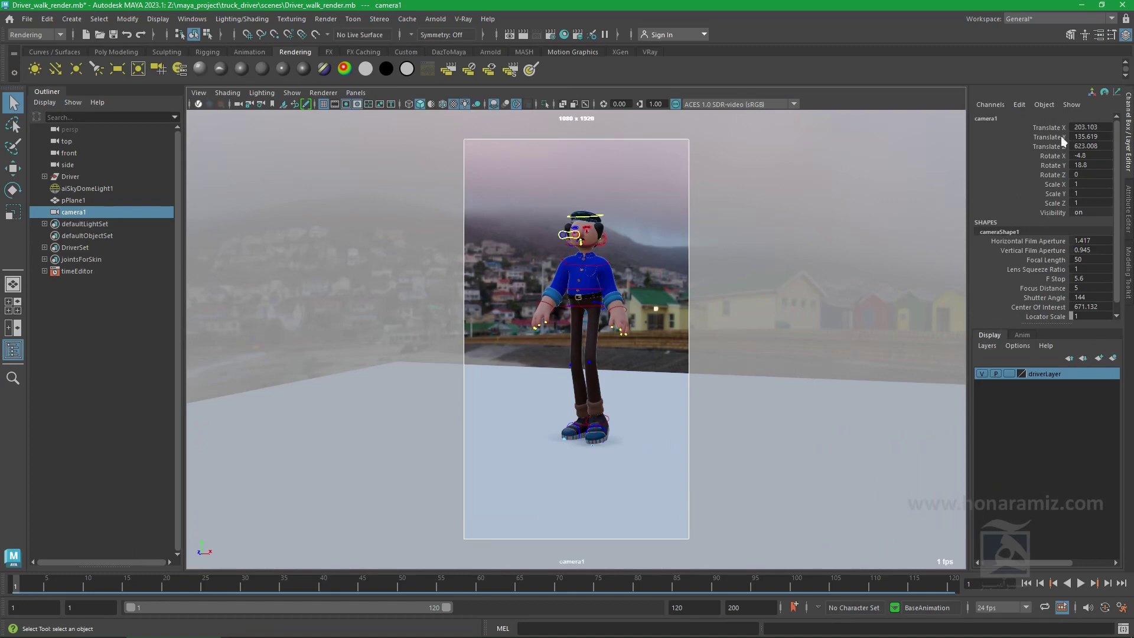
click(323, 424)
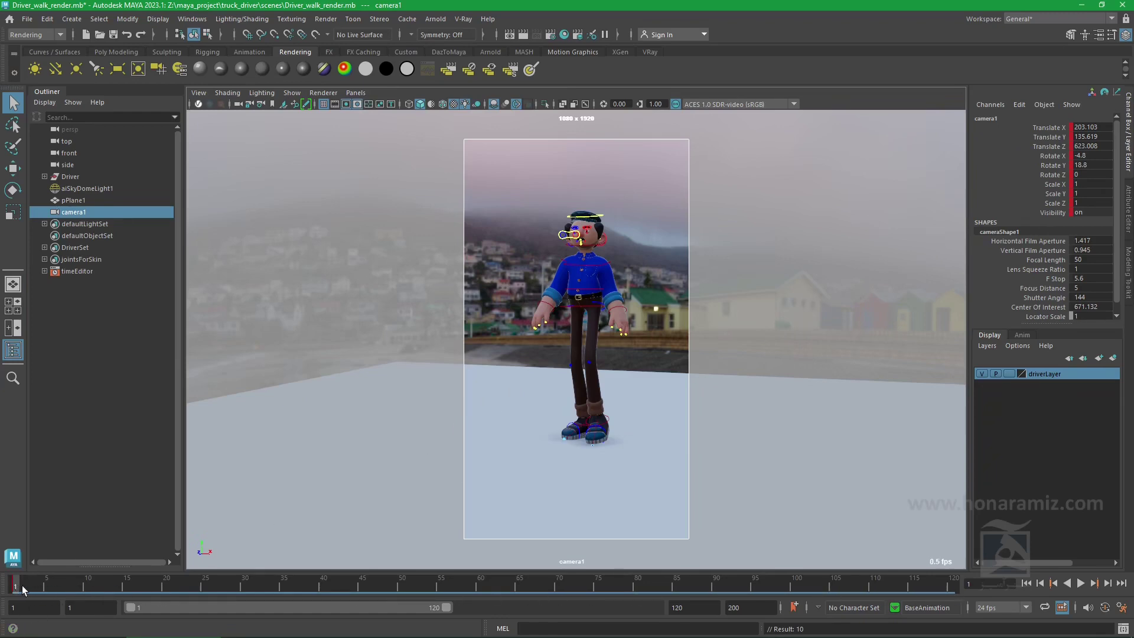
At frame 40, dolly camera1 in on the character's head and torso, then preview the walk
drag(23, 586, 277, 591)
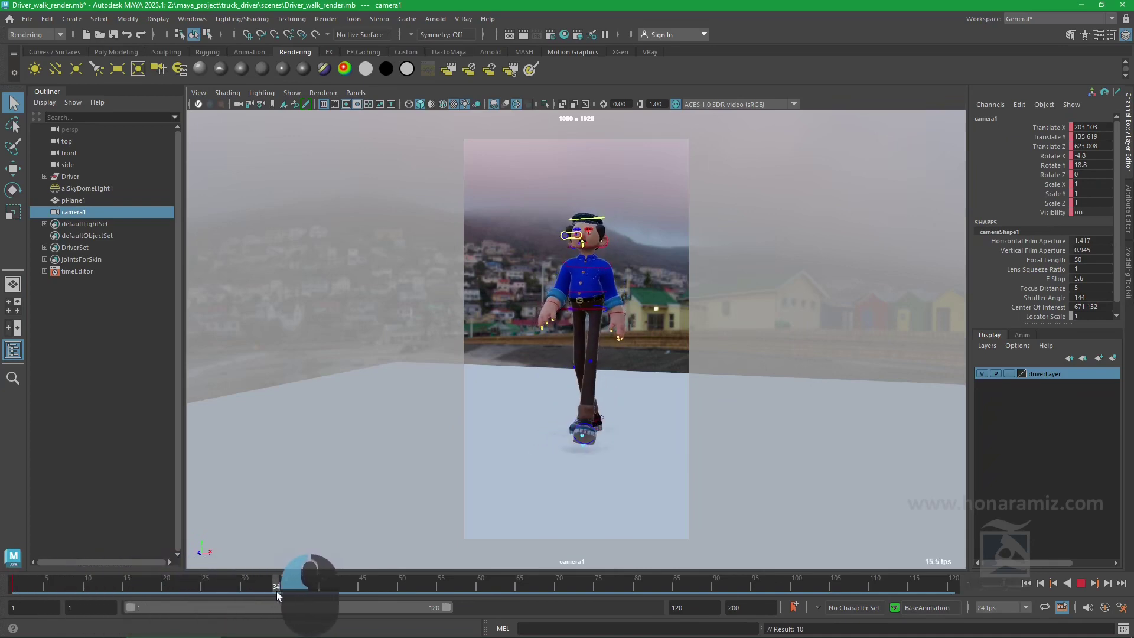
drag(277, 591, 322, 593)
mouse_move(709, 331)
alt+right_down()
mouse_move(632, 289)
mouse_move(769, 273)
alt+right_up()
alt+middle_drag(770, 274, 506, 384)
alt+right_drag(506, 384, 637, 372)
mouse_move(638, 372)
alt+middle_down()
mouse_move(597, 347)
mouse_move(549, 355)
alt+middle_up()
alt+right_drag(549, 354, 549, 372)
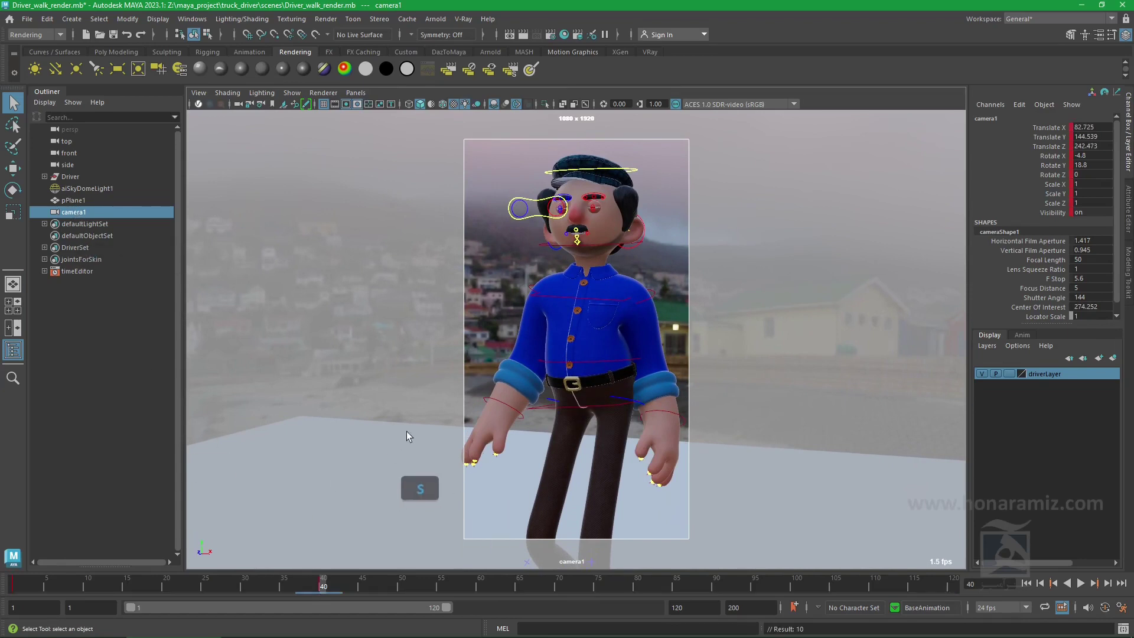
click(1080, 583)
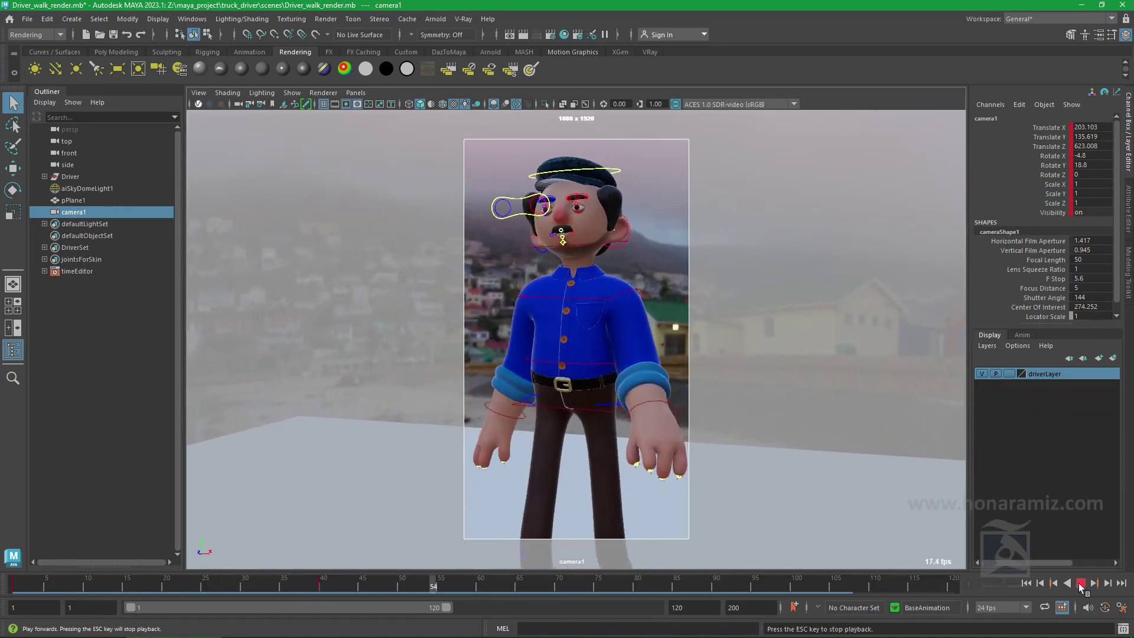
click(1079, 583)
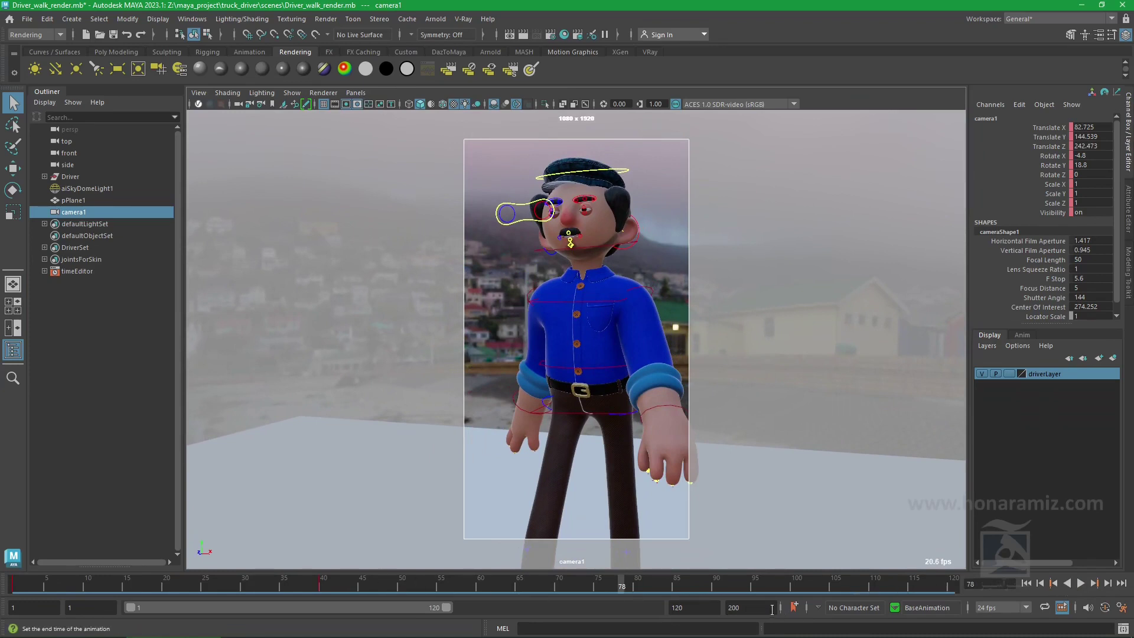
Set the playback end to frame 40, then replay the 1–40 walk and stop at frame 6
click(741, 607)
text(40)
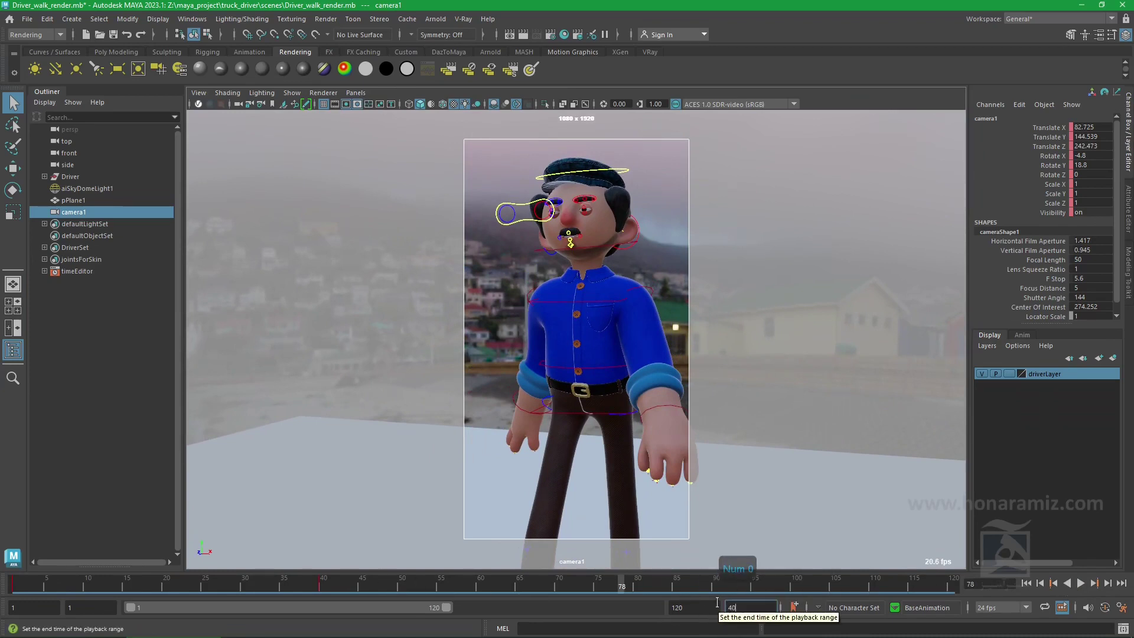
key(Return)
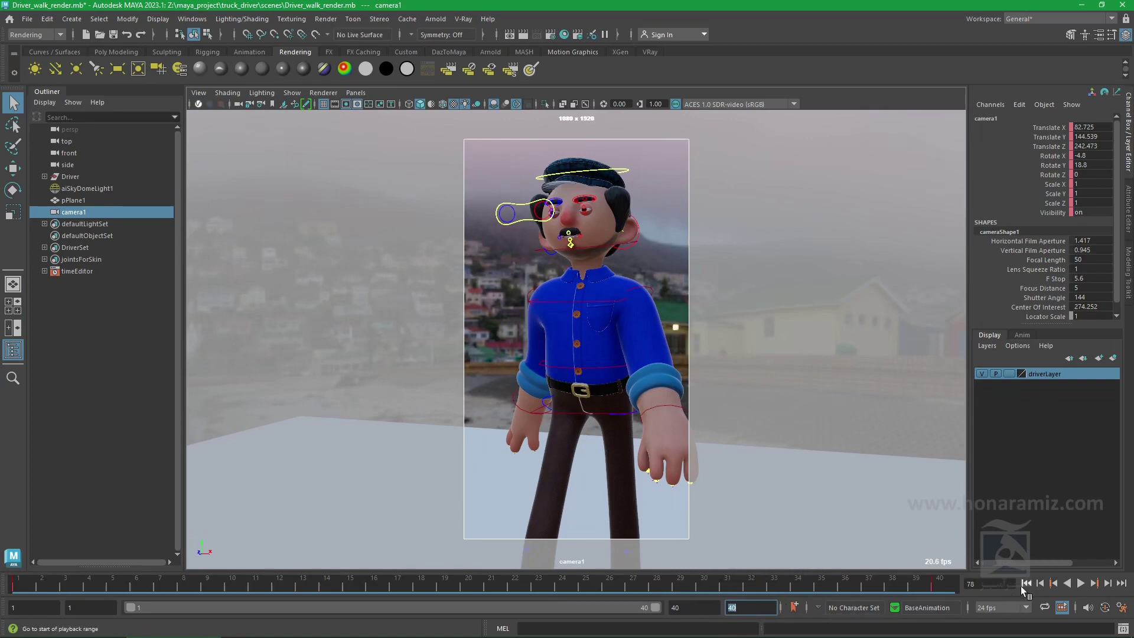
click(1027, 583)
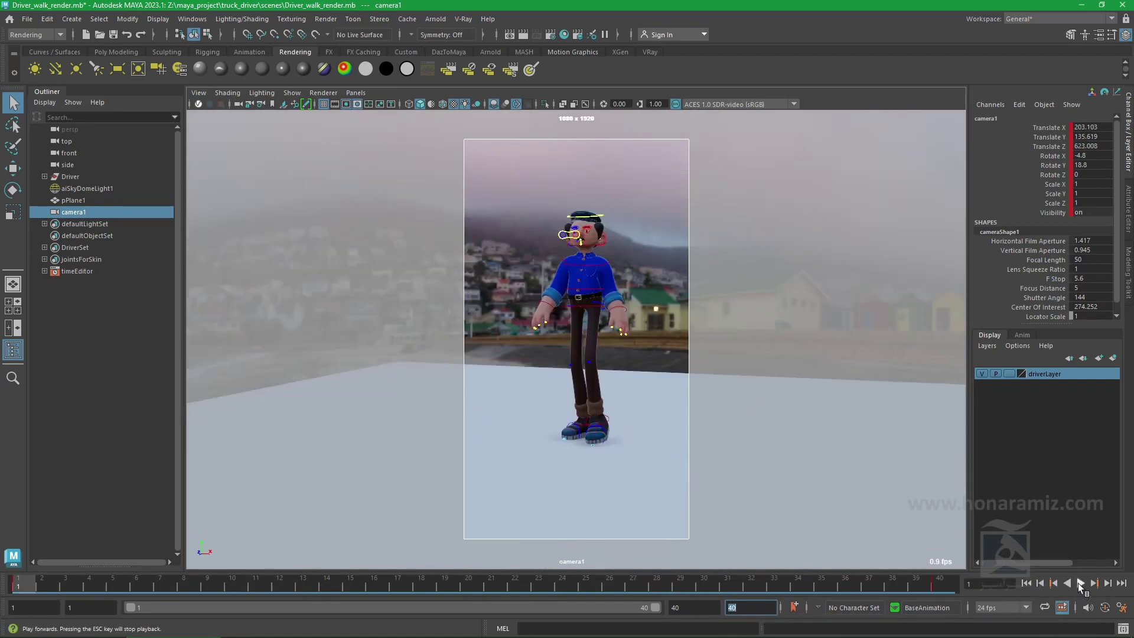
click(1078, 583)
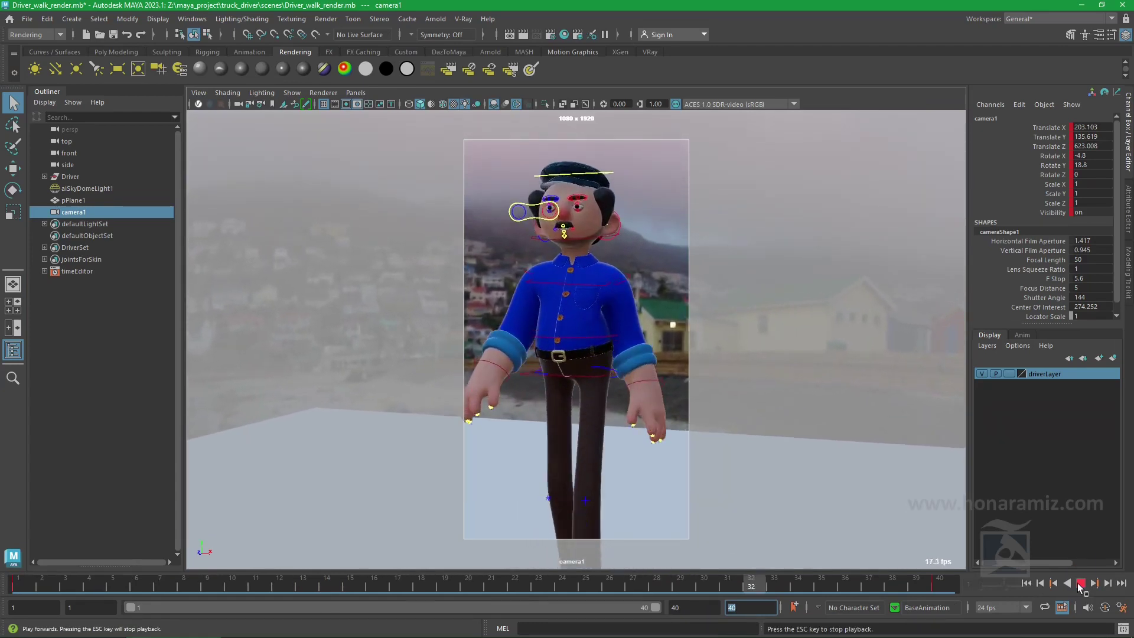
click(1080, 583)
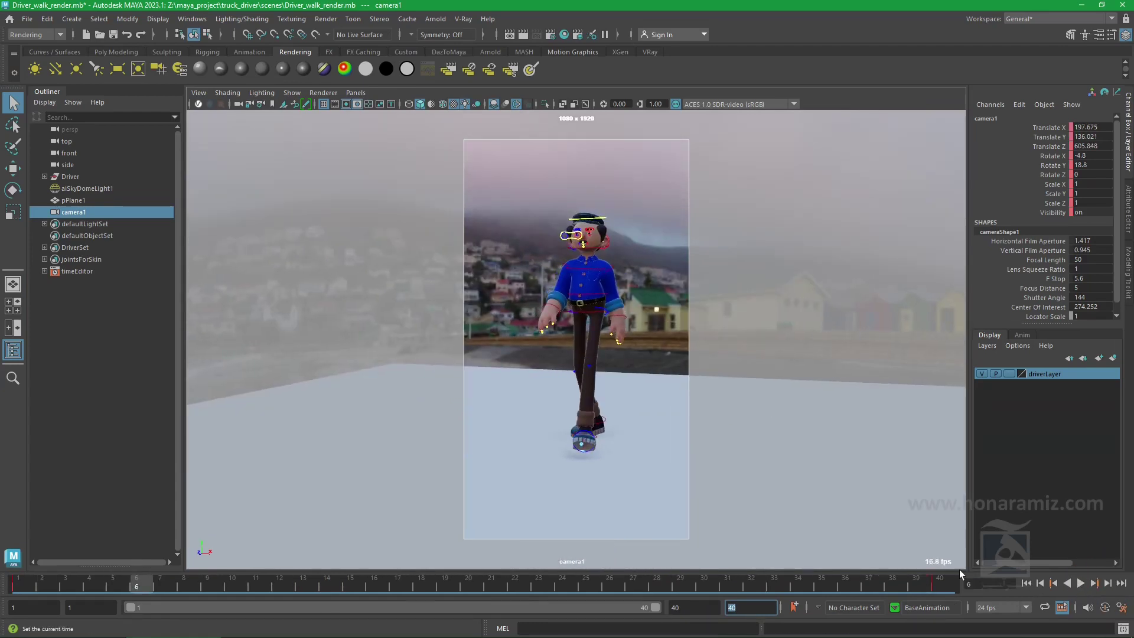
click(725, 346)
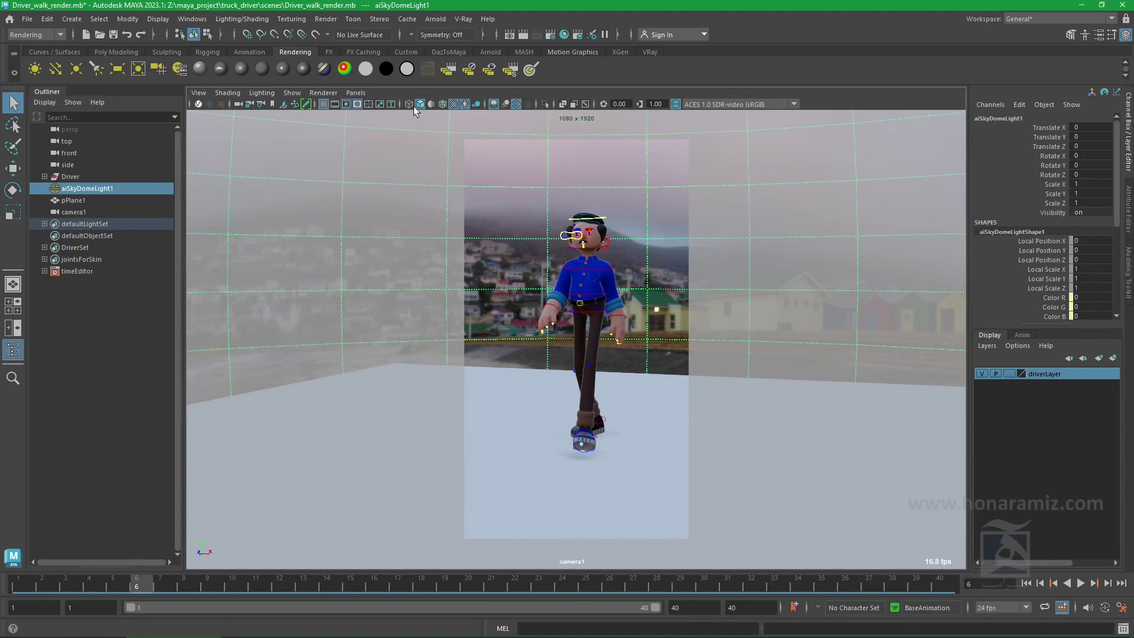
key(4)
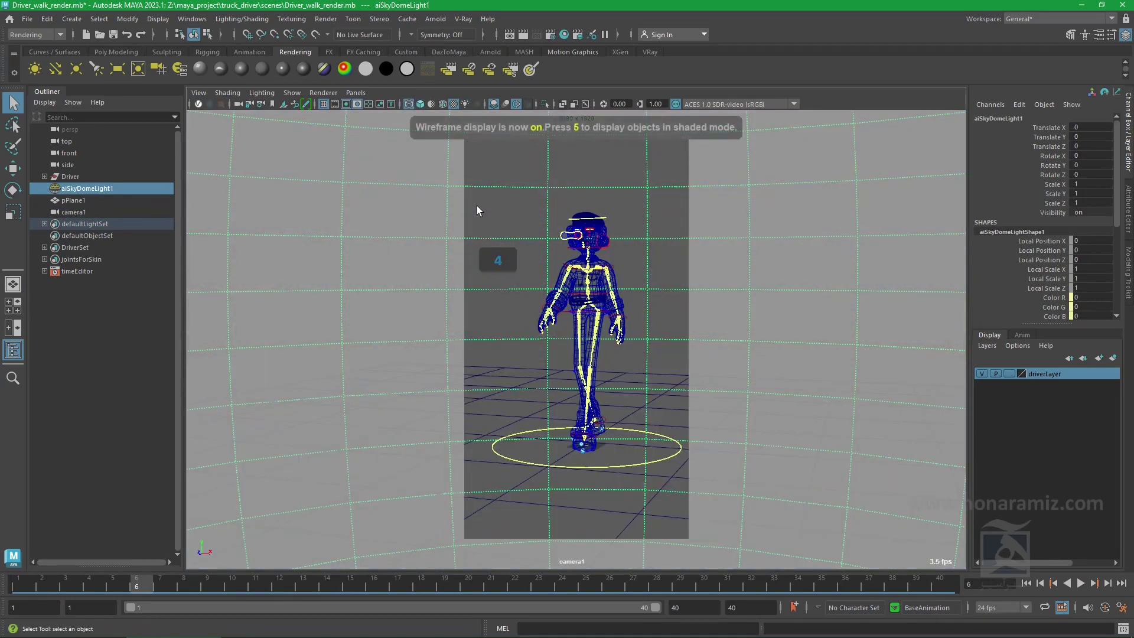
key(5)
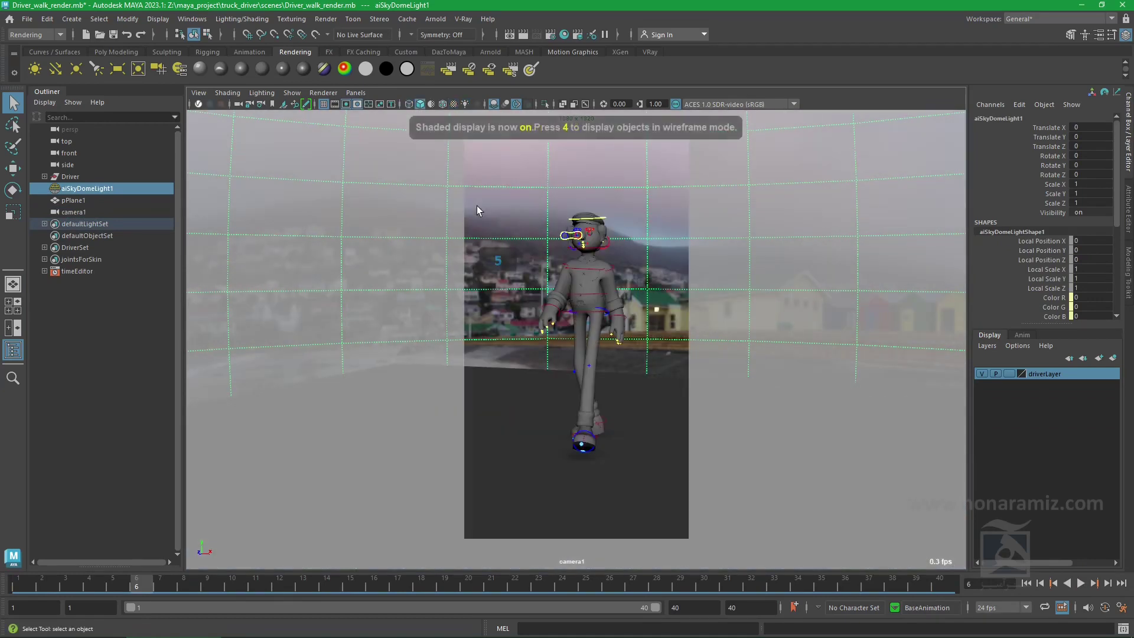
key(6)
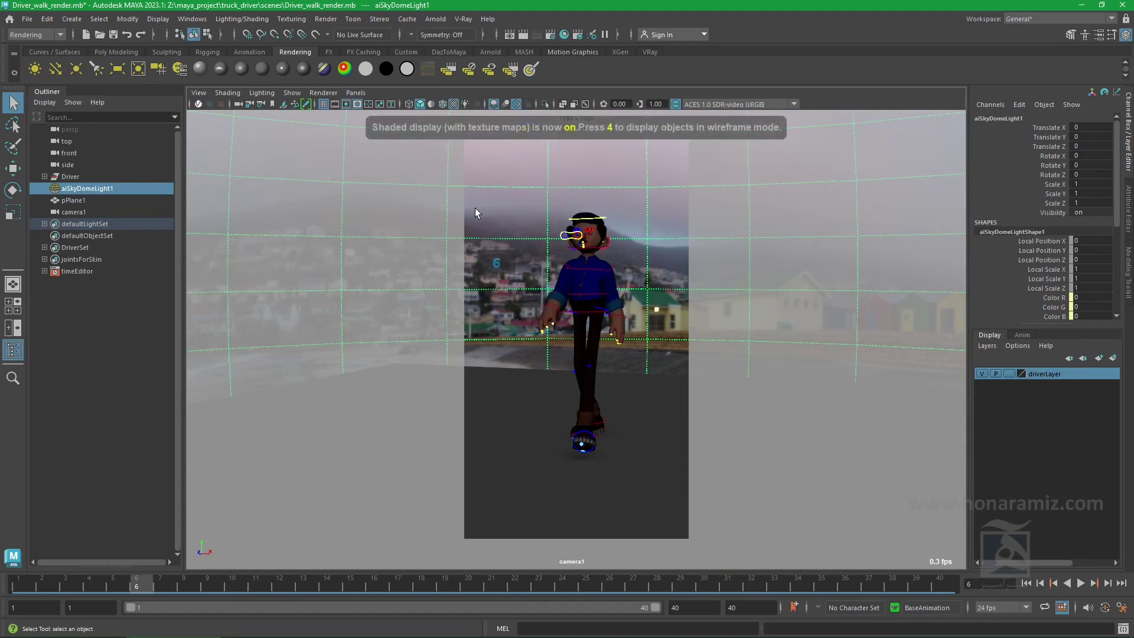
key(7)
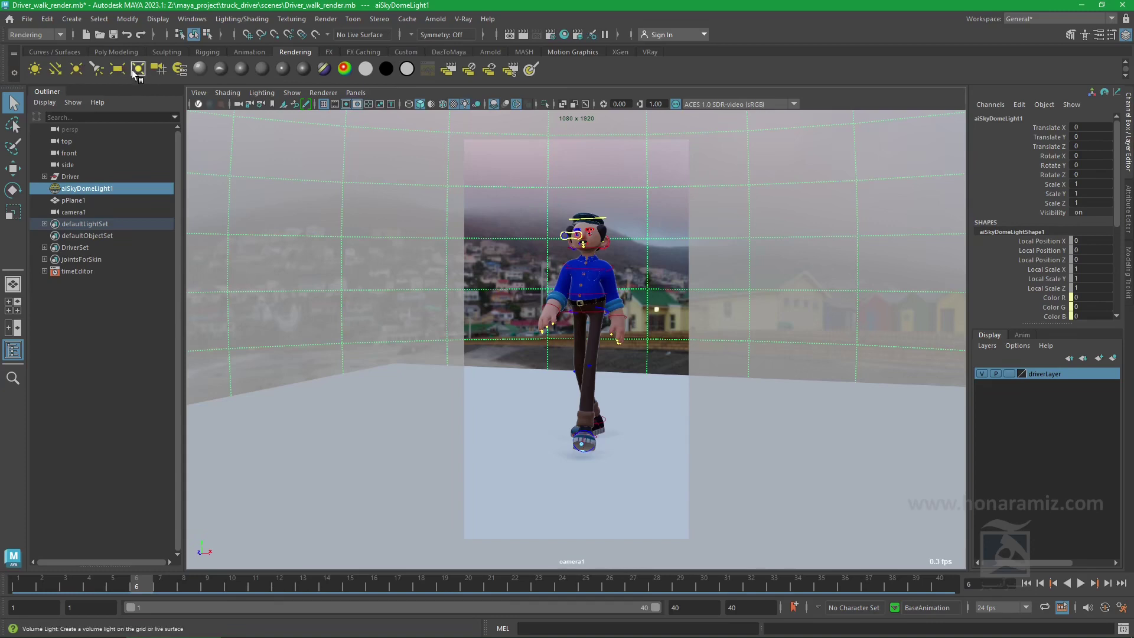
Add a spot light and aim it down at the character's feet through its own view
click(97, 68)
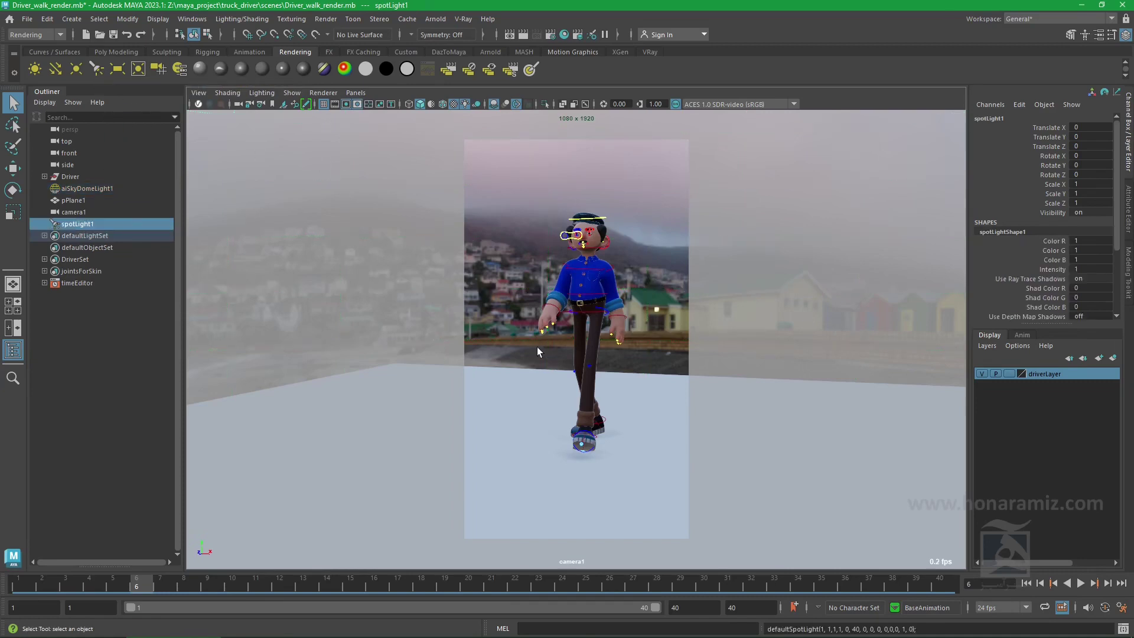
click(356, 93)
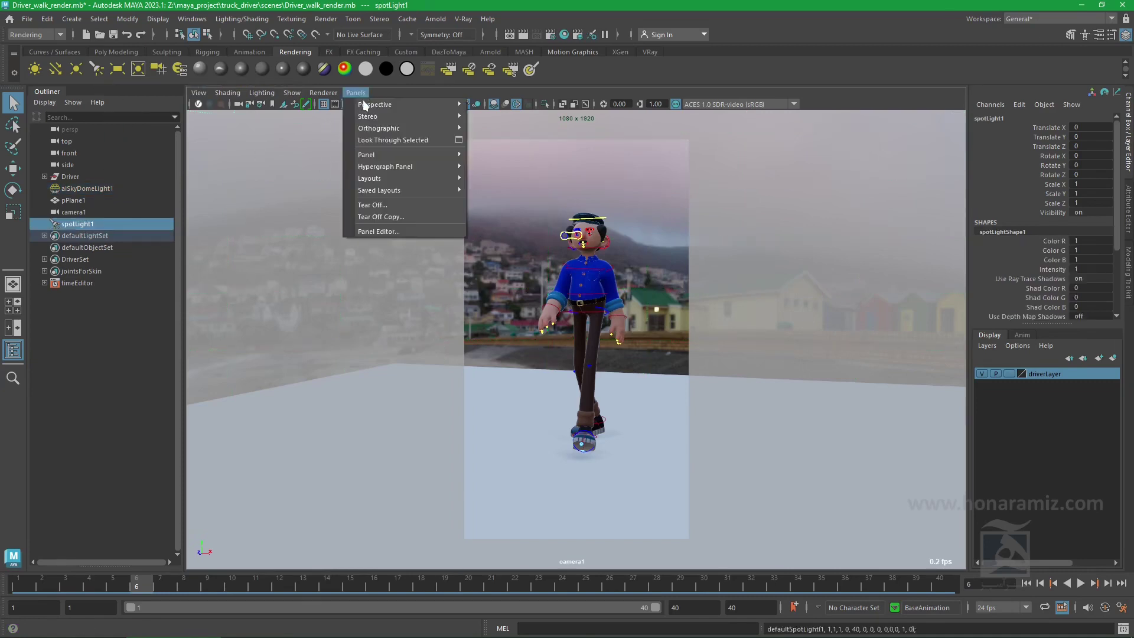
click(369, 143)
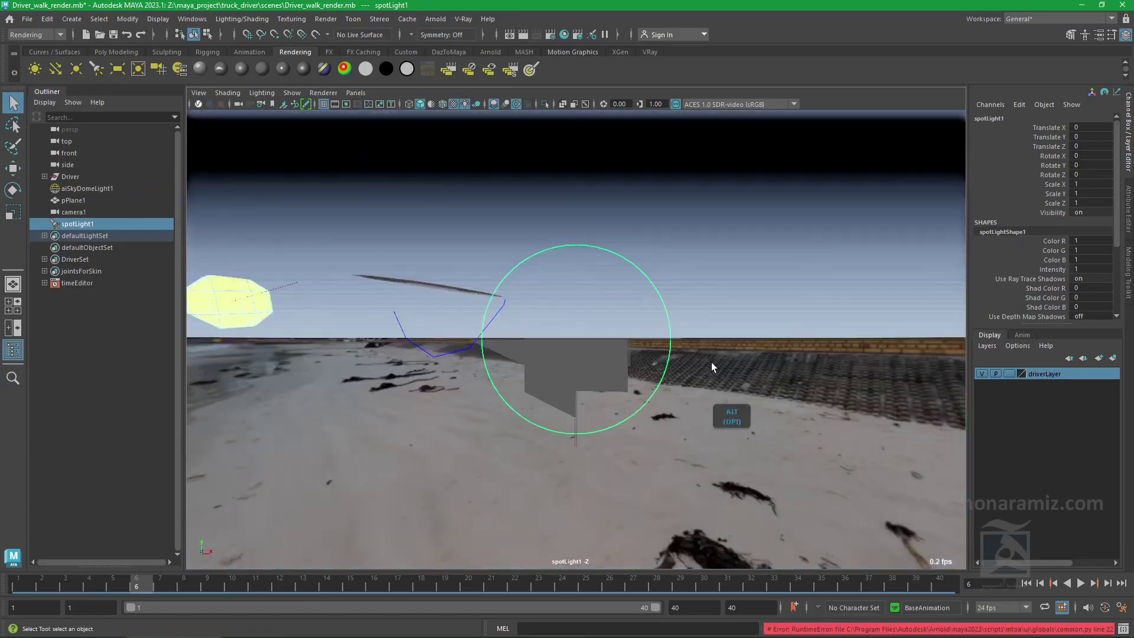
mouse_move(711, 363)
alt+mouse_down()
mouse_move(413, 266)
mouse_move(564, 380)
mouse_move(572, 247)
mouse_move(571, 398)
alt+mouse_up()
alt+middle_drag(571, 398, 572, 405)
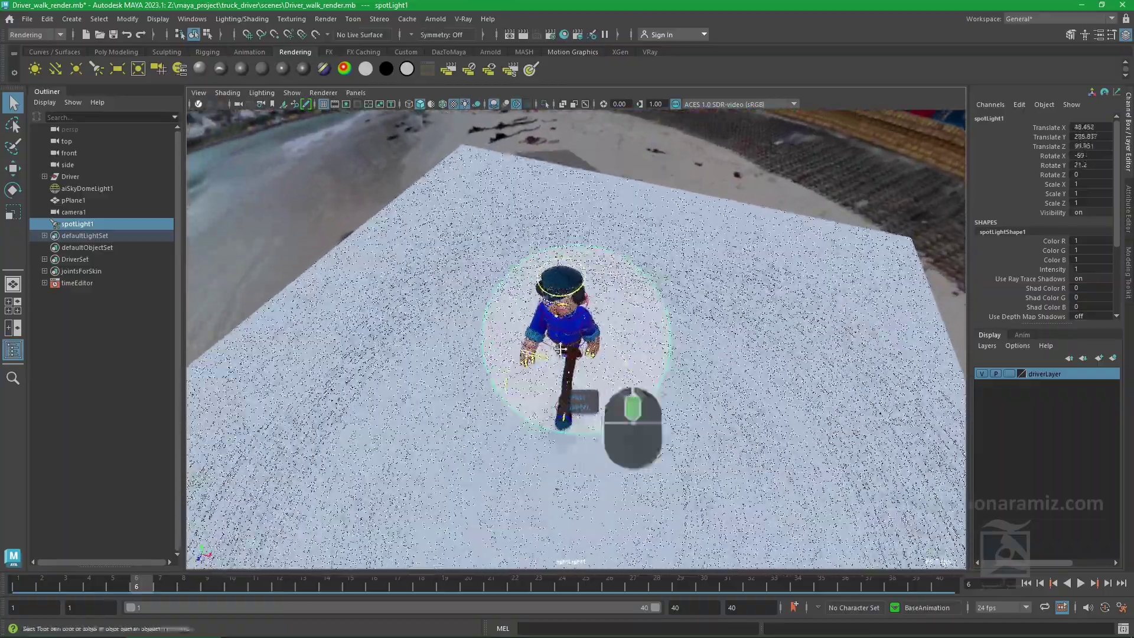
alt+right_drag(572, 405, 582, 398)
Show the spot light's full attributes and return the viewport to camera1
key(ctrl+a)
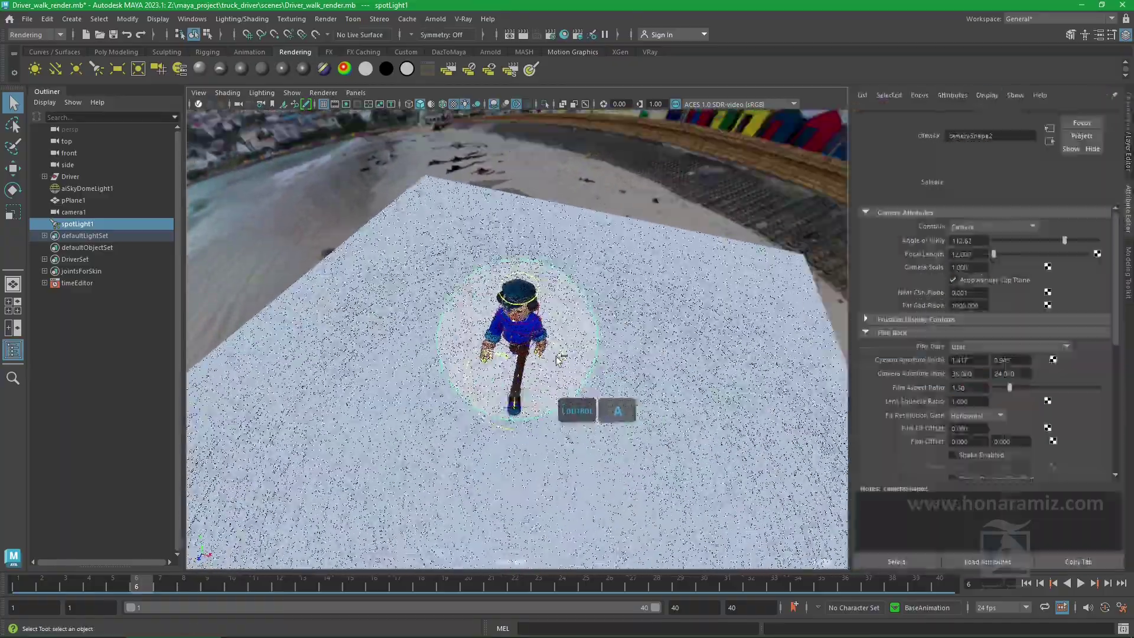
click(355, 93)
mouse_move(375, 105)
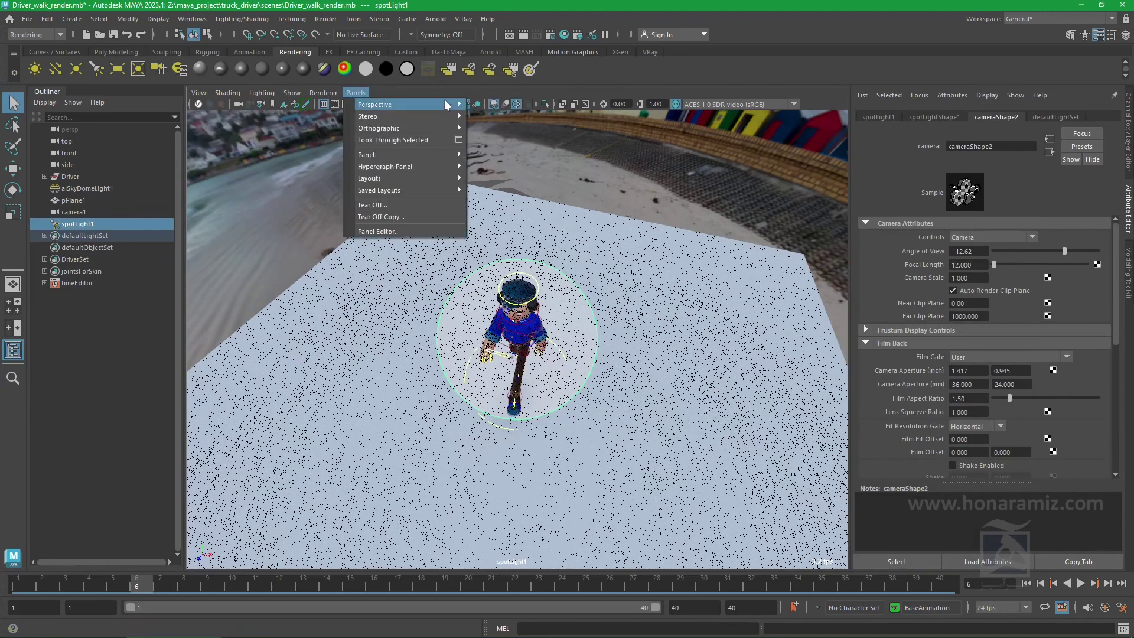
click(510, 107)
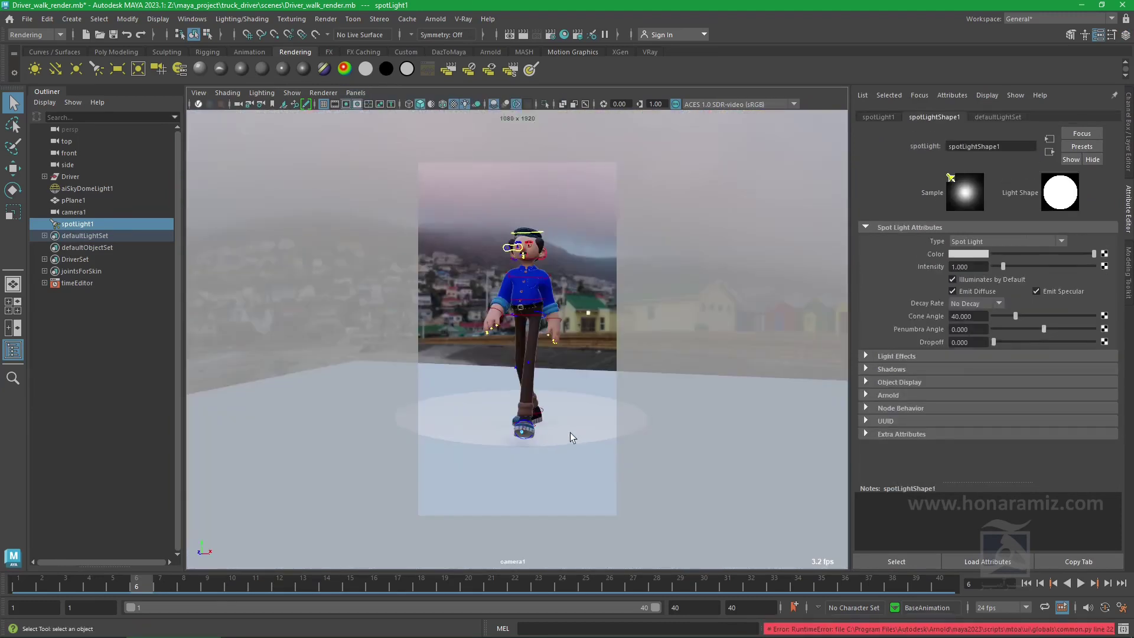
Turn on viewport shadows so the character casts a shadow inside the spotlight's floor pool
click(477, 105)
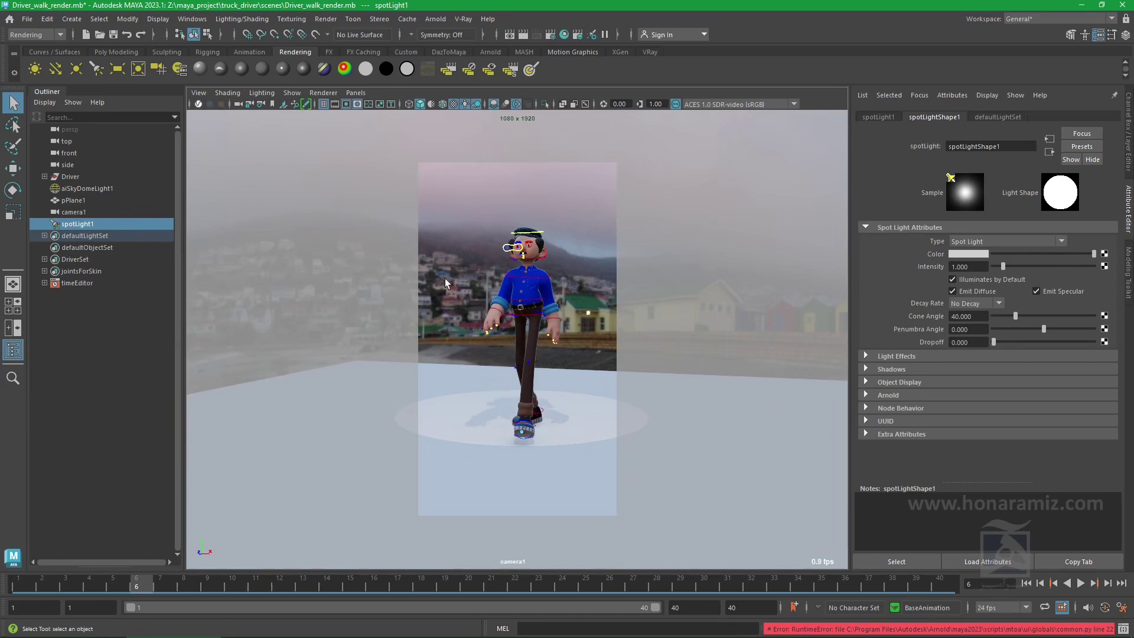
key(w)
key(r)
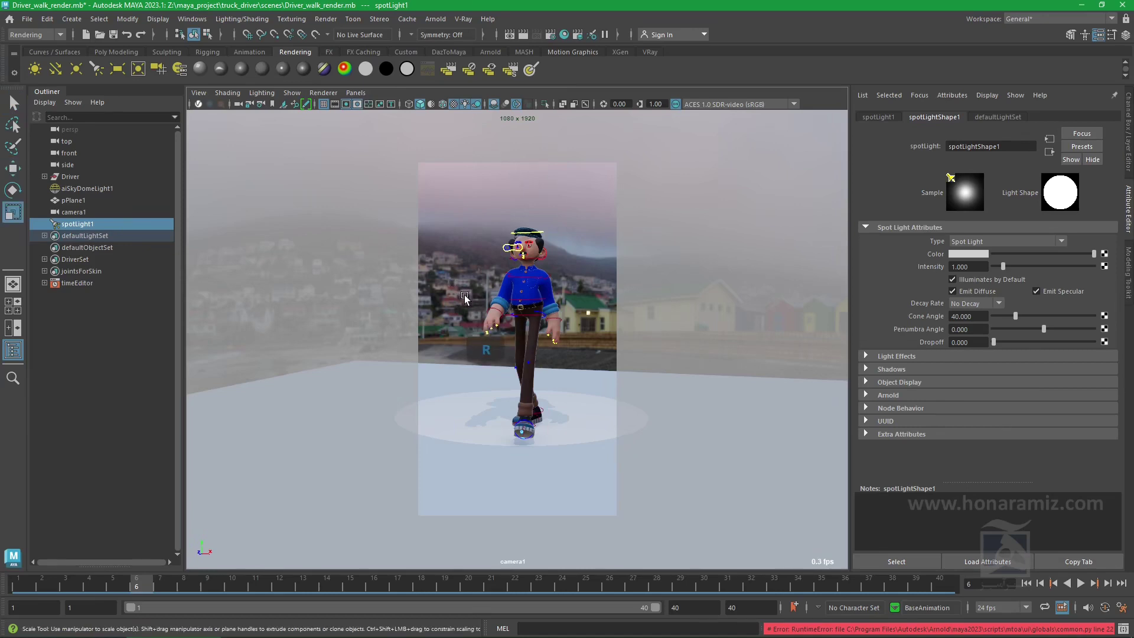
click(355, 93)
mouse_move(374, 105)
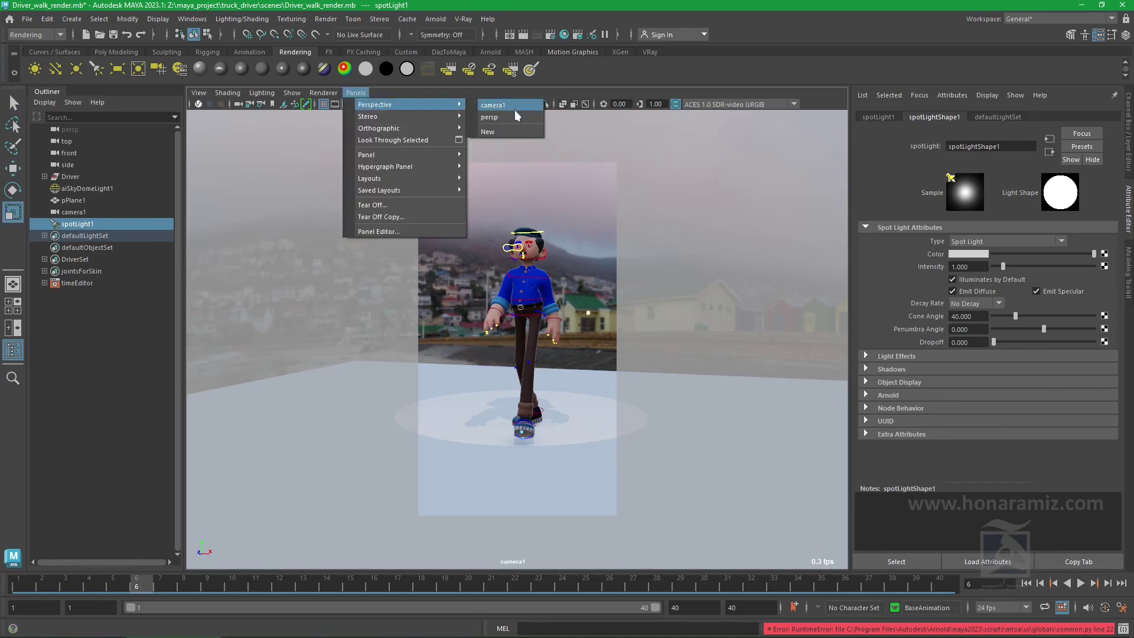
In the persp view, enlarge the spot light icon and widen its cone angle to 52.502
click(515, 111)
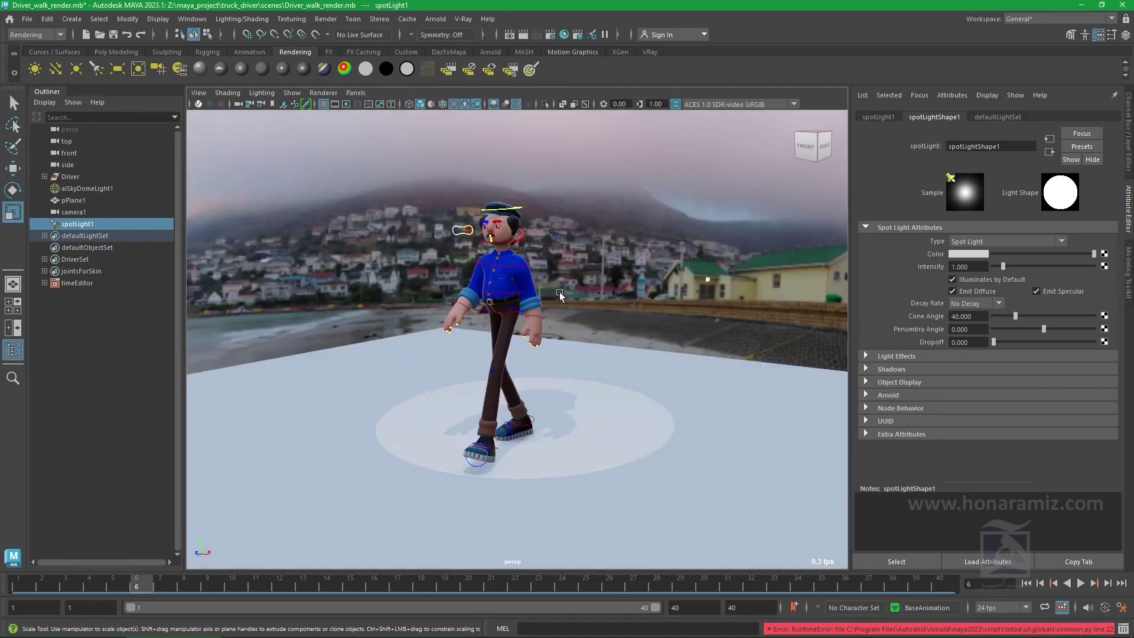
alt+drag(546, 280, 463, 306)
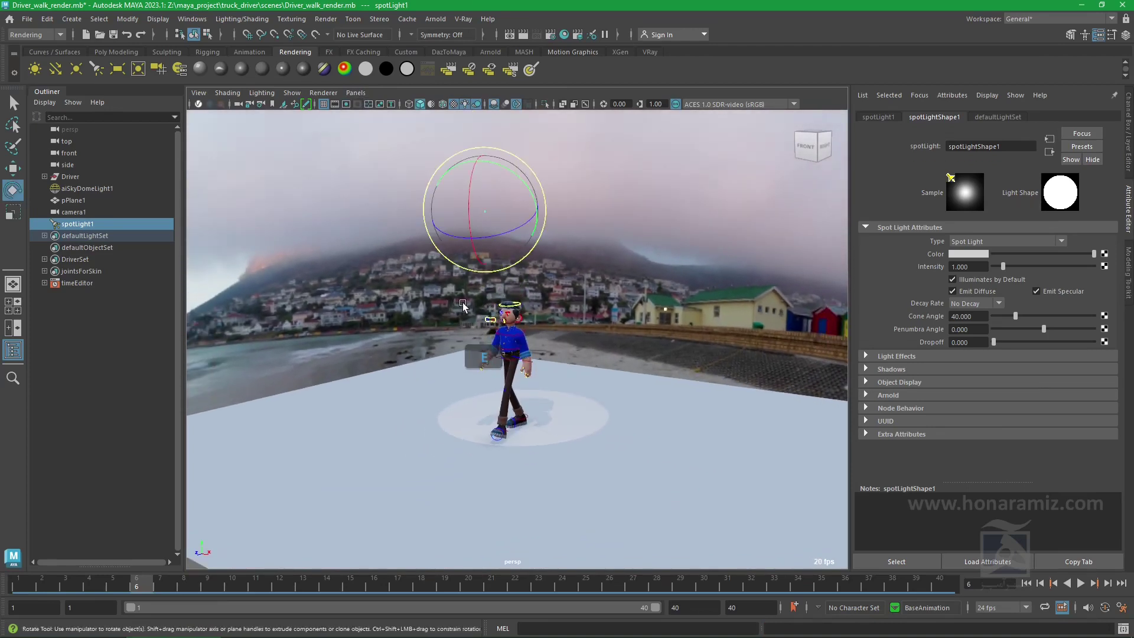
drag(485, 212, 549, 223)
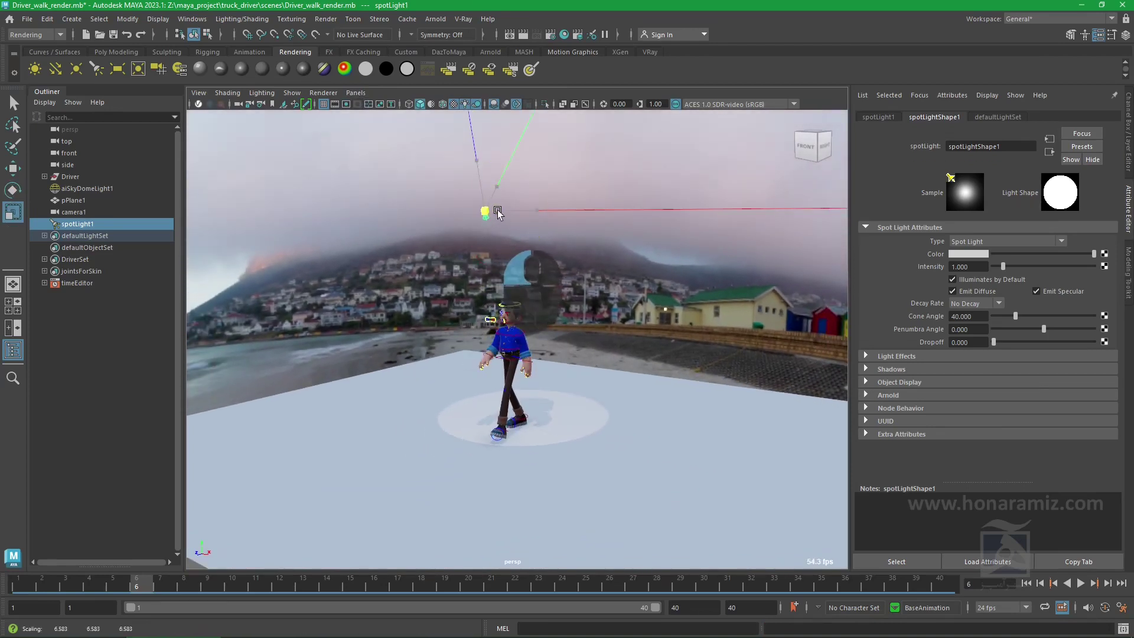
drag(555, 225, 559, 223)
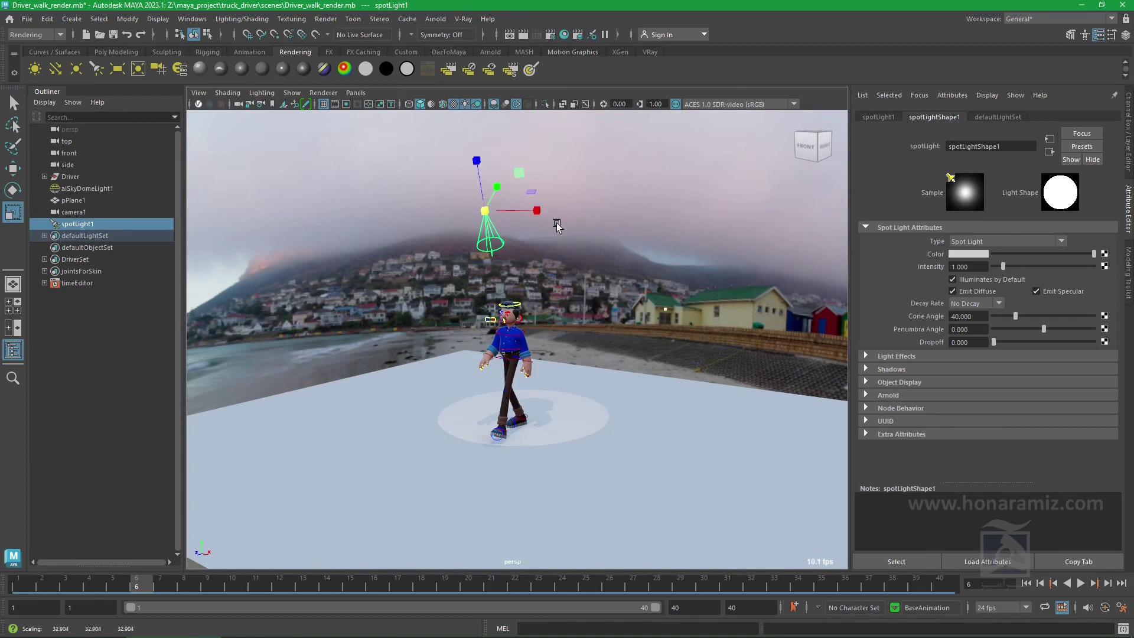
drag(1016, 316, 1070, 329)
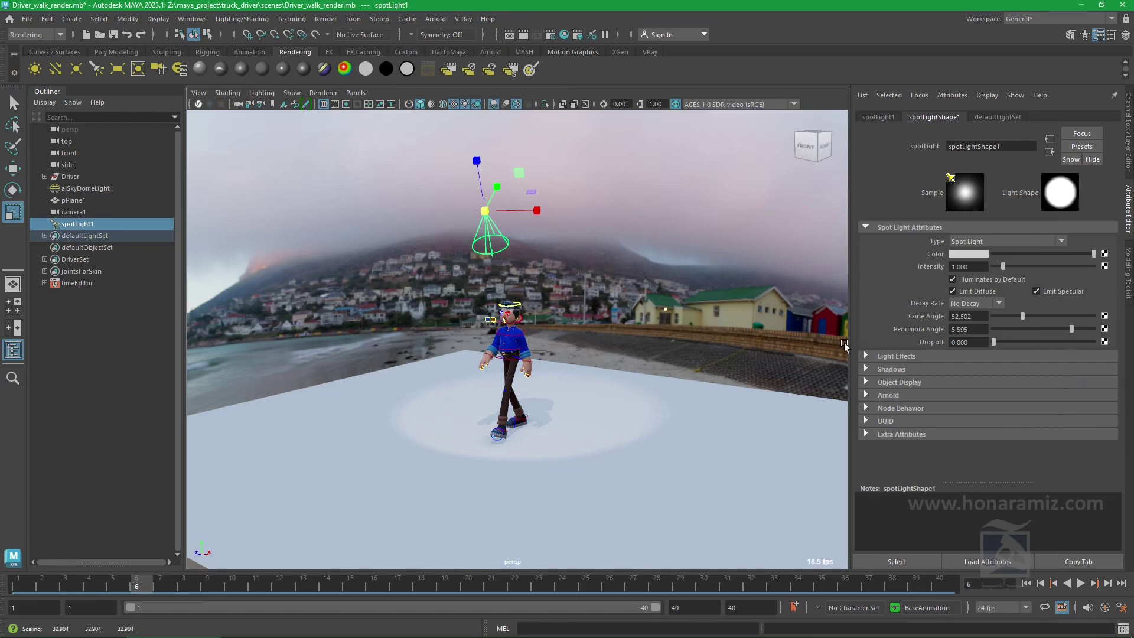
Tint the spot light a warm beige and set its intensity to 3
click(356, 94)
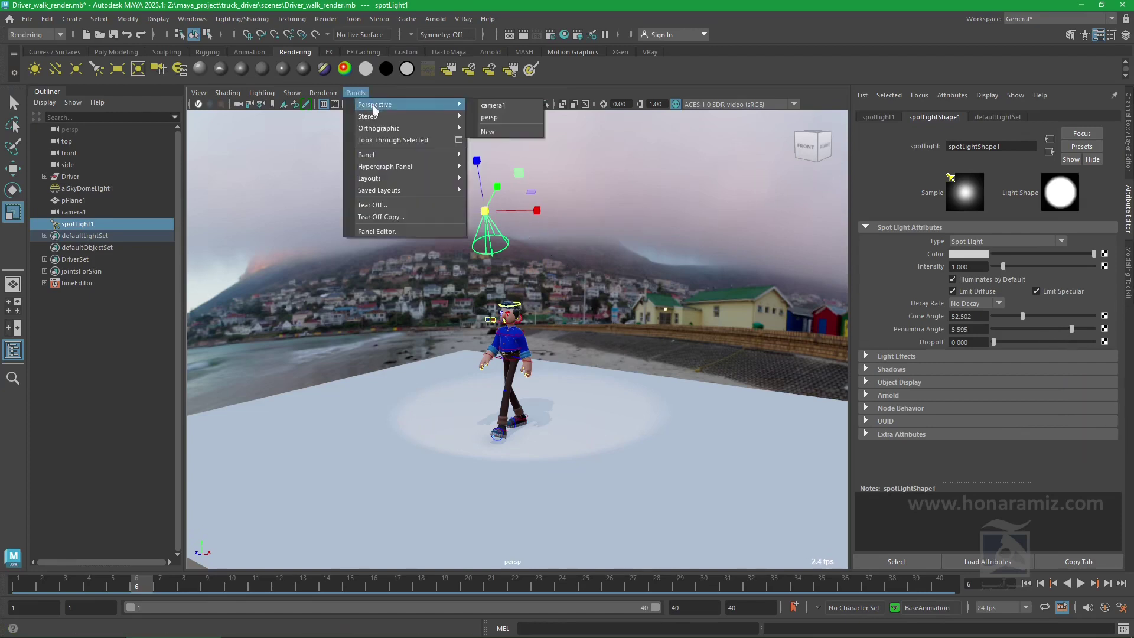
click(980, 266)
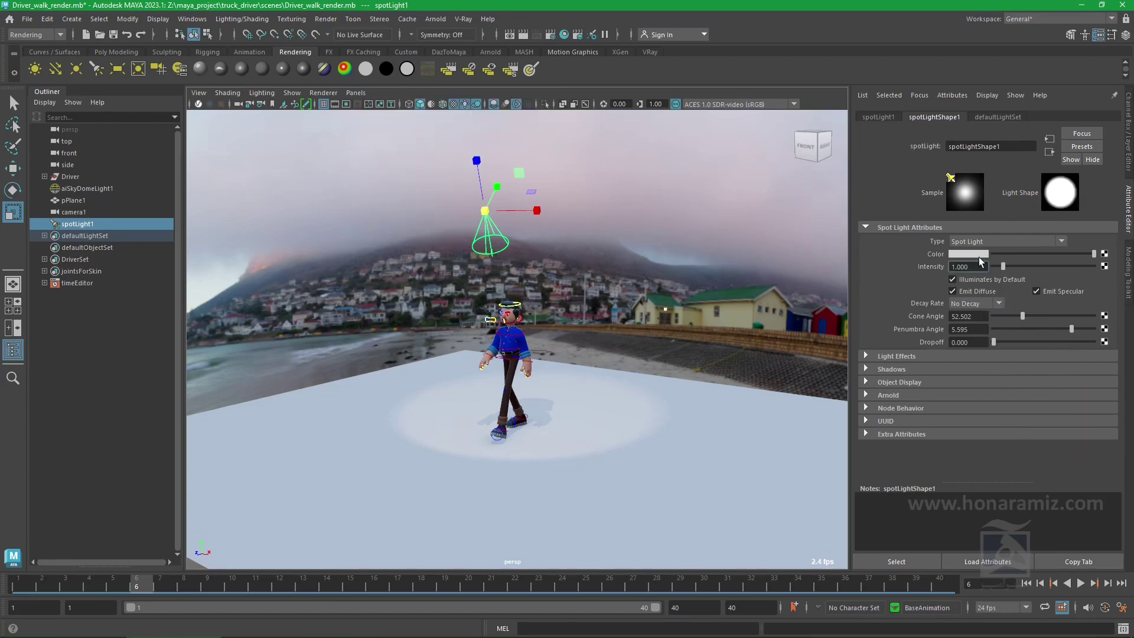
click(982, 256)
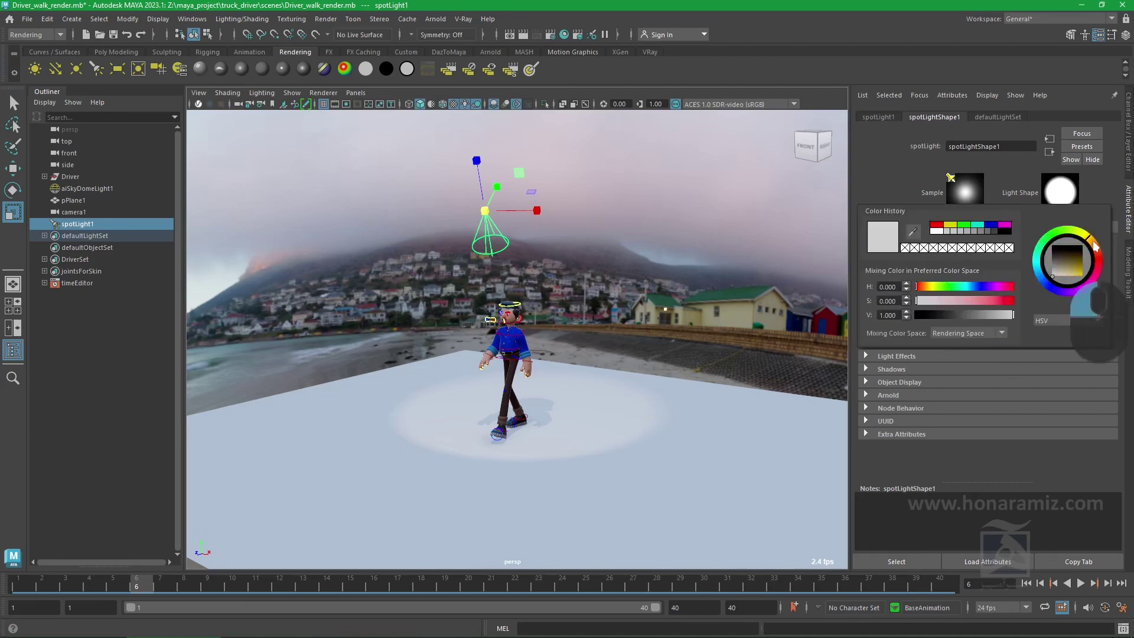
drag(1083, 265, 1065, 279)
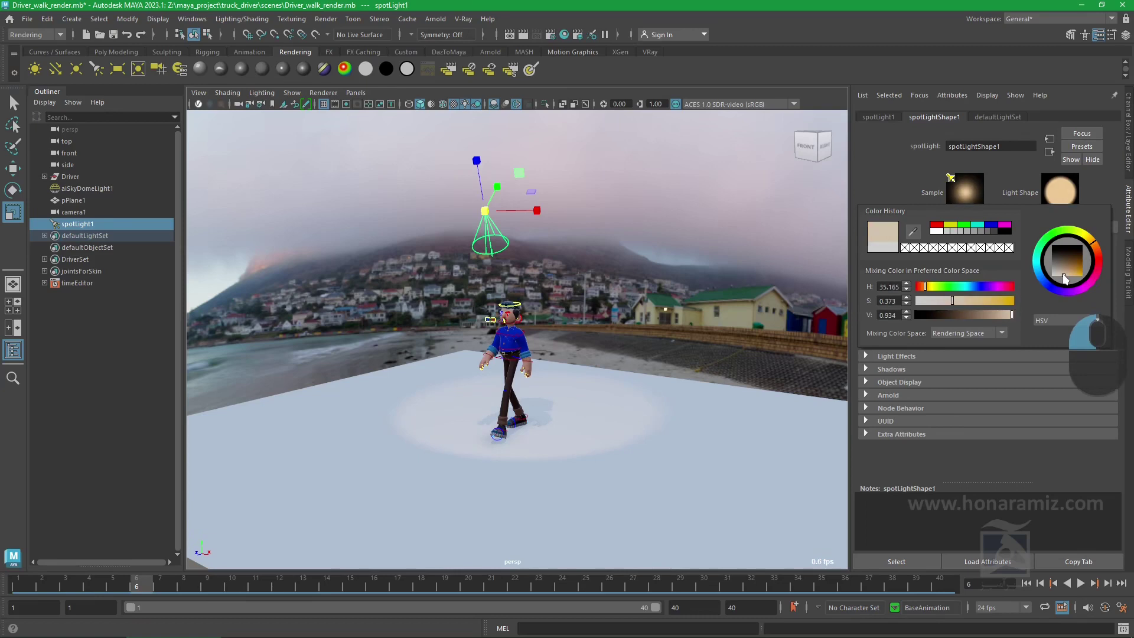
text(3)
key(Return)
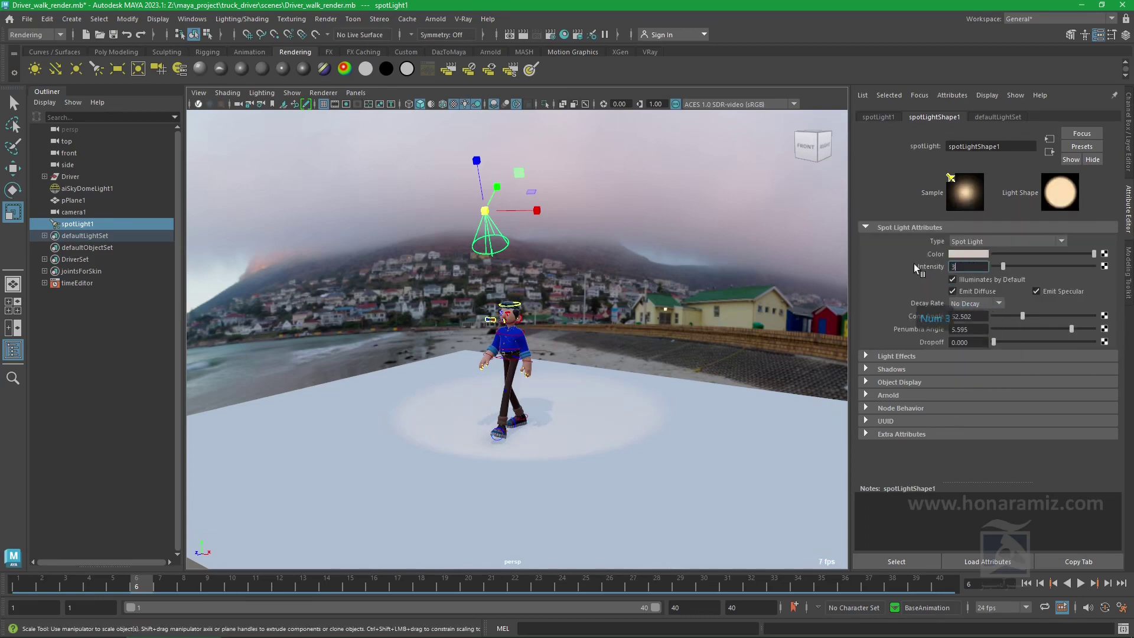
View the scene through camera1 and play the walk animation once
click(349, 93)
mouse_move(374, 104)
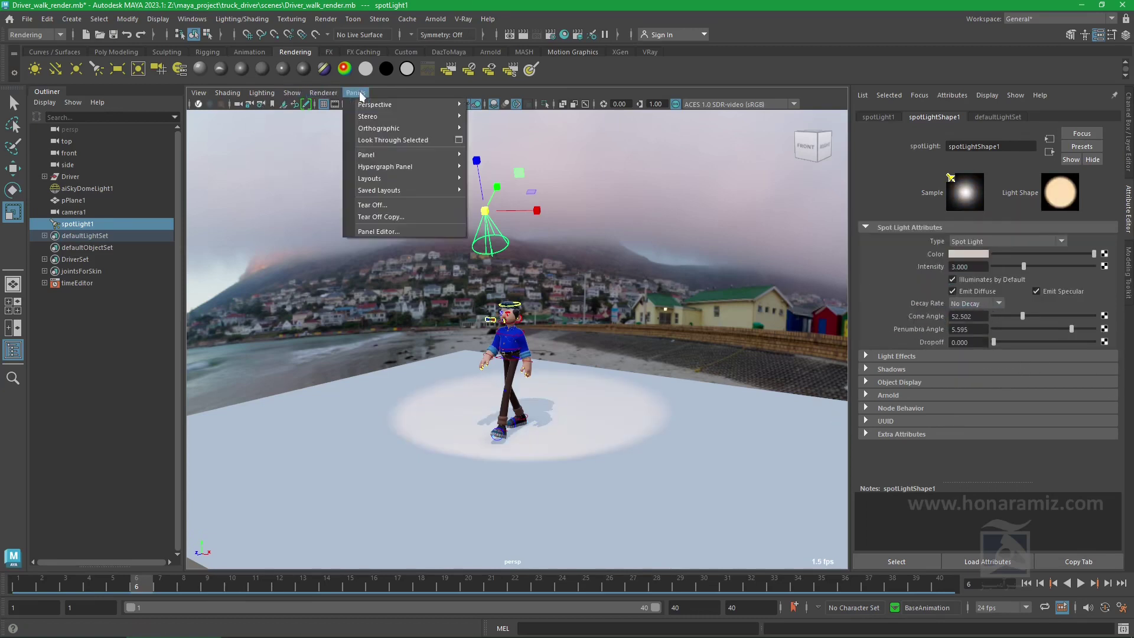
click(497, 106)
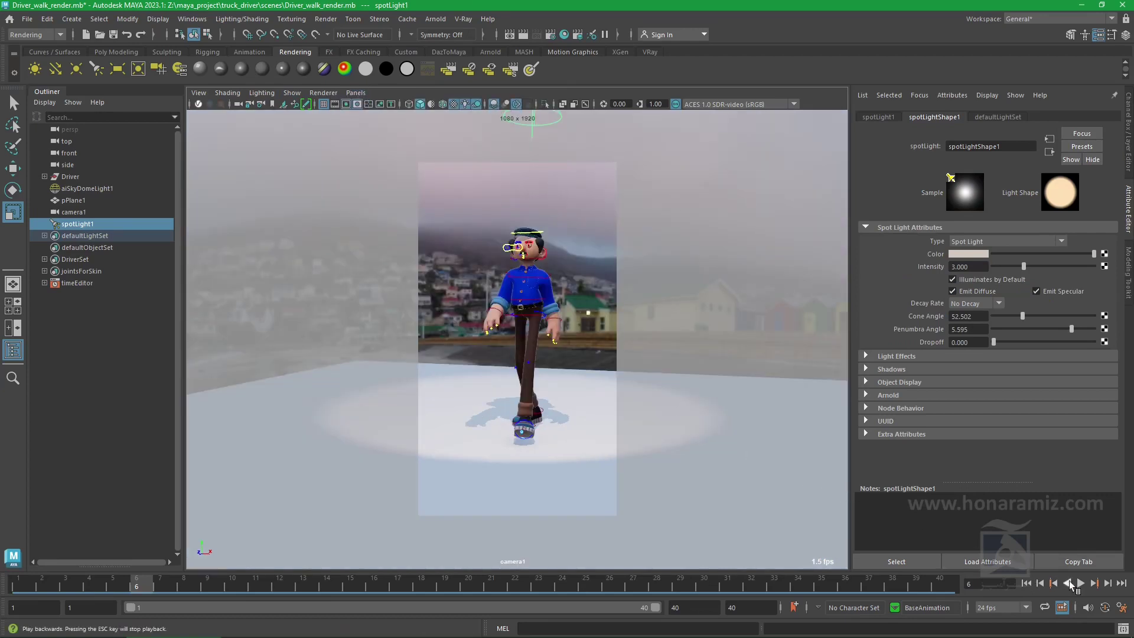
click(1080, 583)
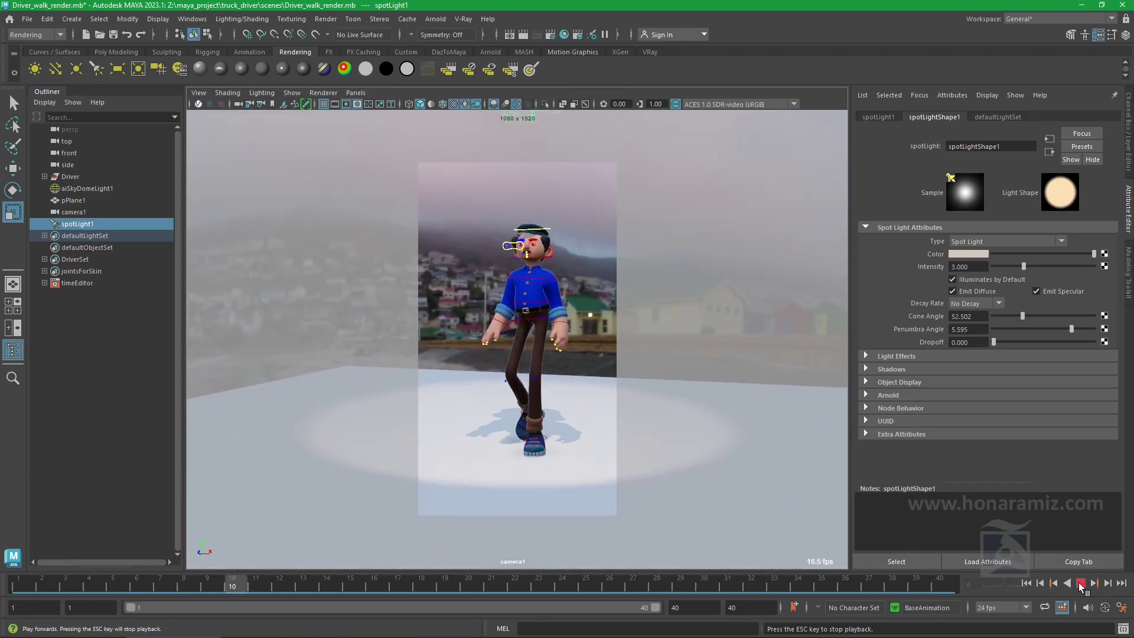
click(1080, 583)
Extend the playback end frame to 60, replay the walk from the start, then stop it
double_click(718, 607)
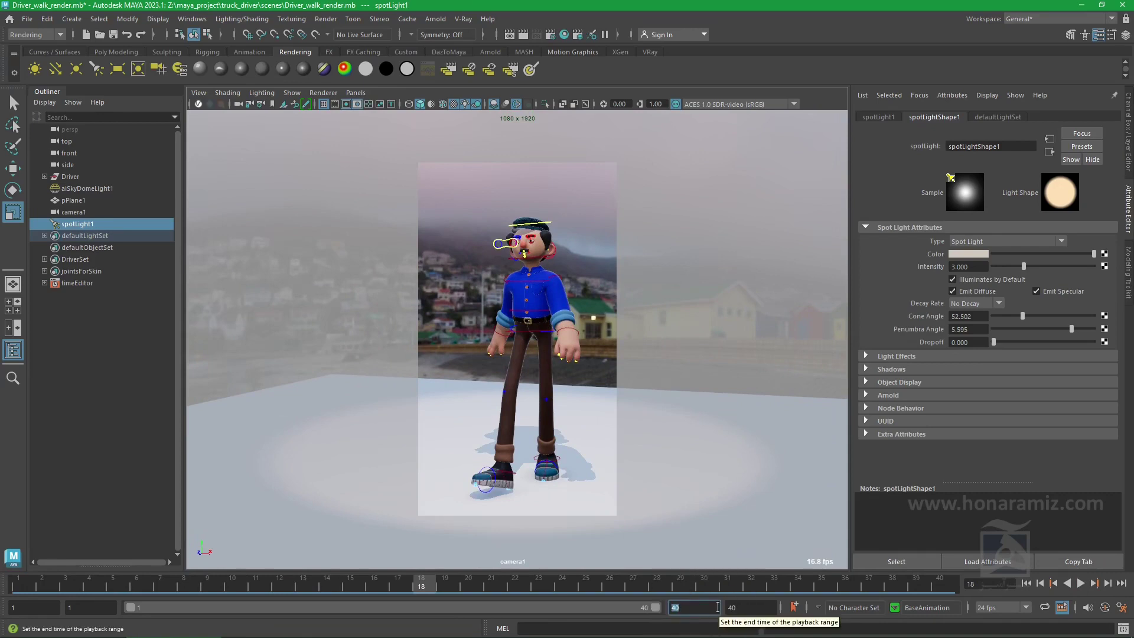
text(60)
key(Return)
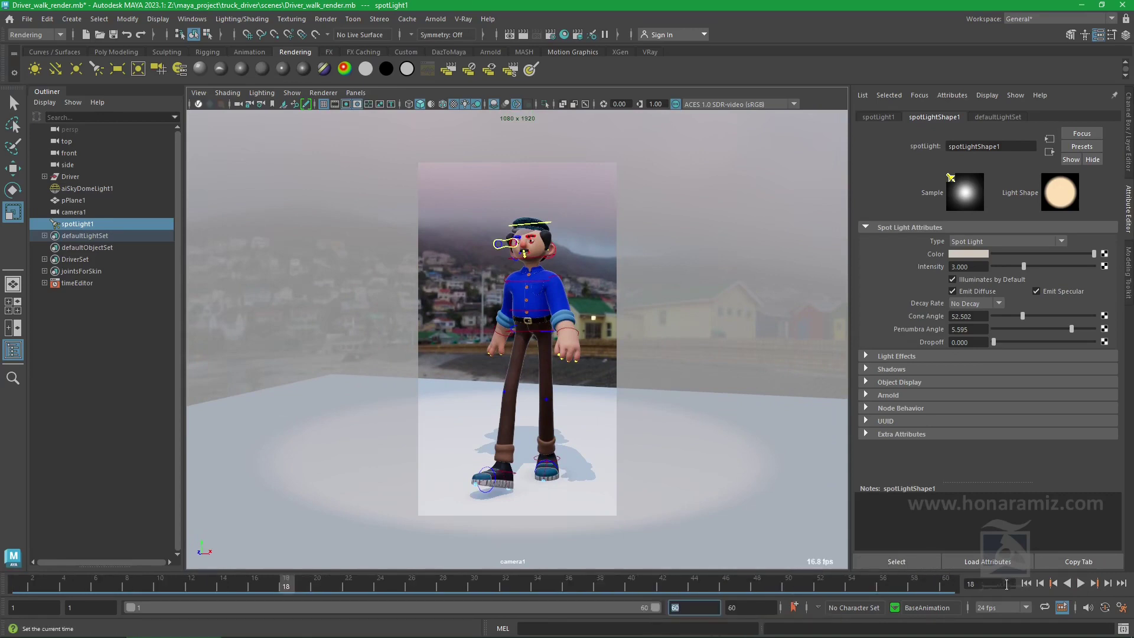
click(1026, 583)
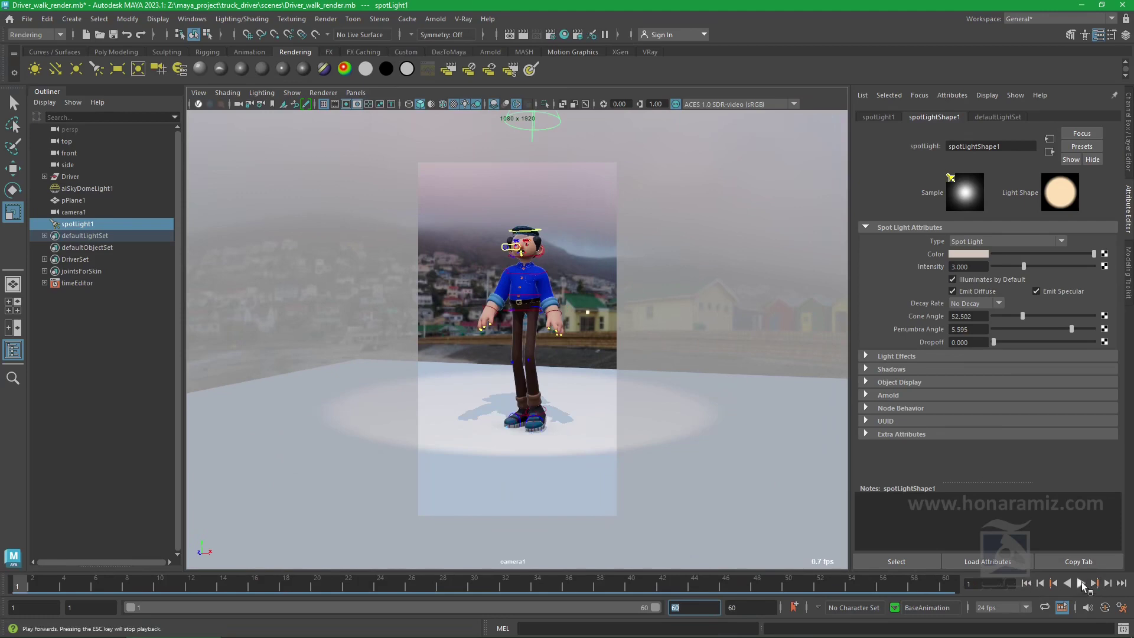
click(1080, 583)
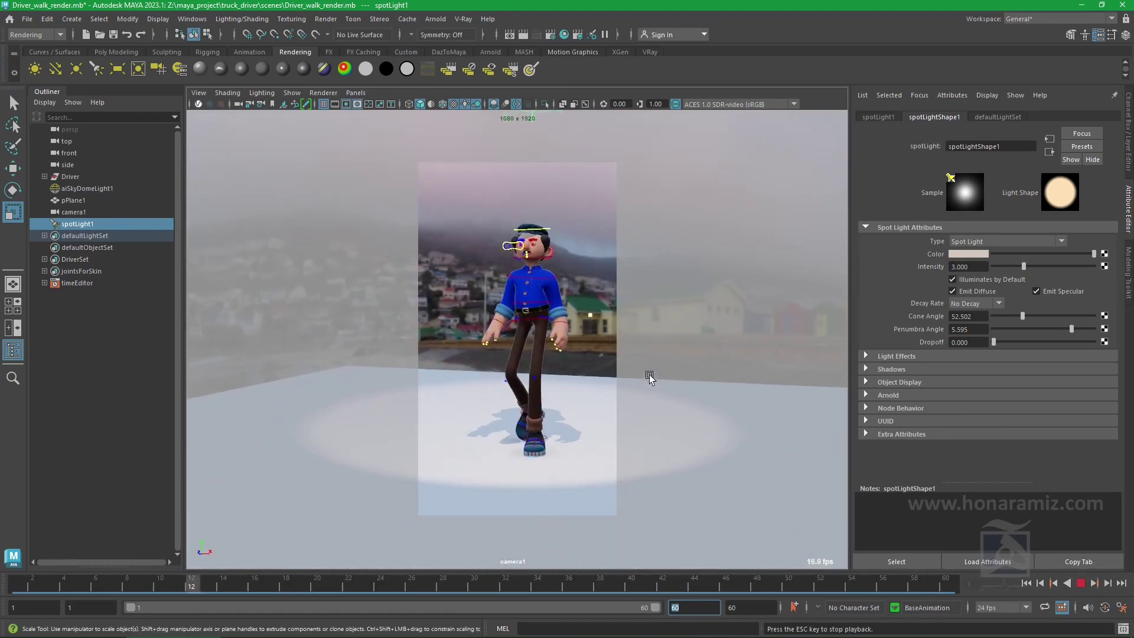
key(Escape)
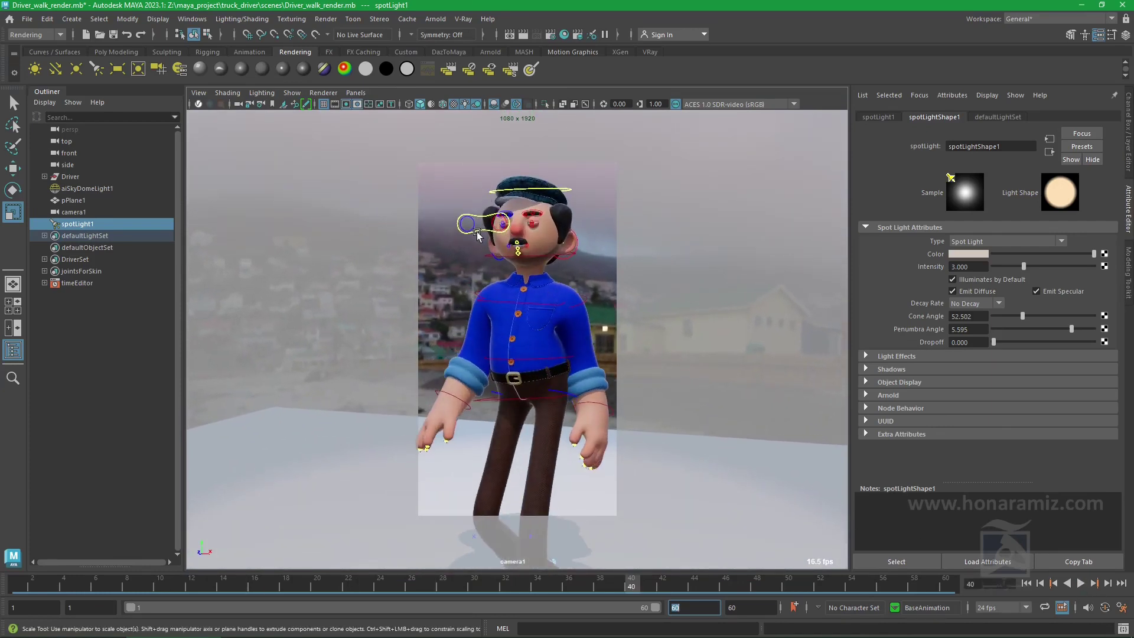
Open Playblast Options from the time slider with display size From window, moved off the character
right_click(454, 579)
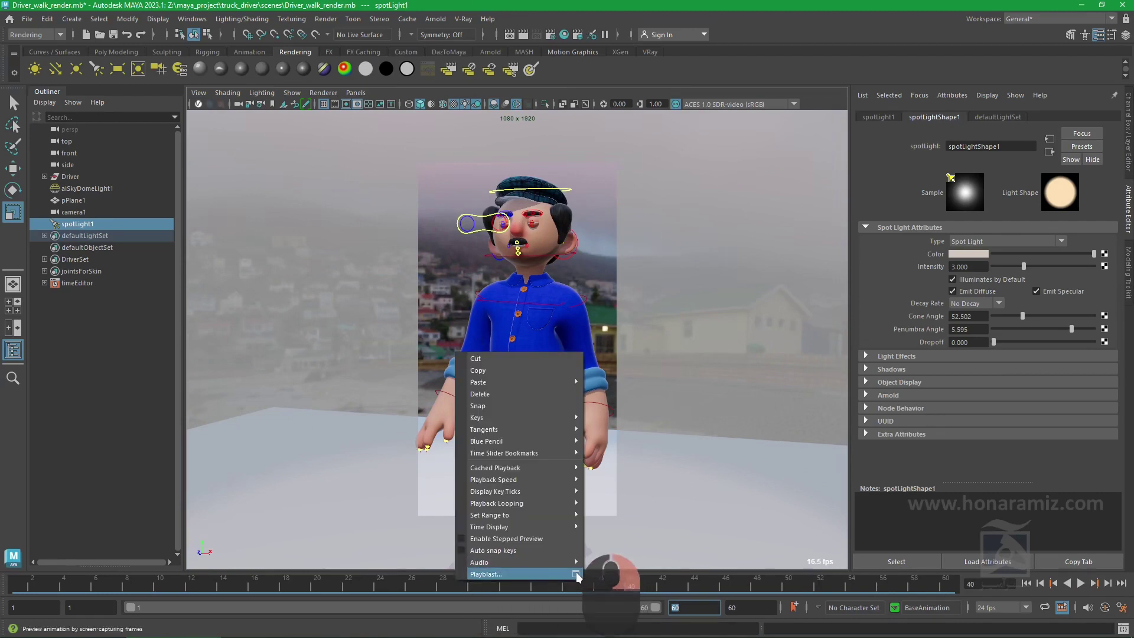
right_click(362, 578)
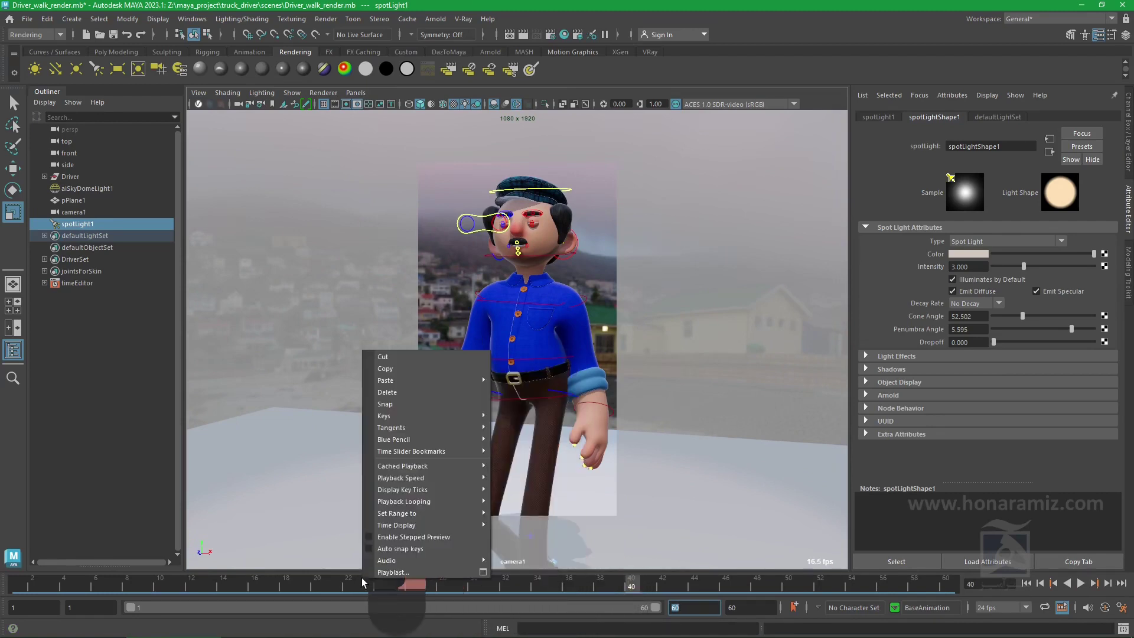
click(483, 572)
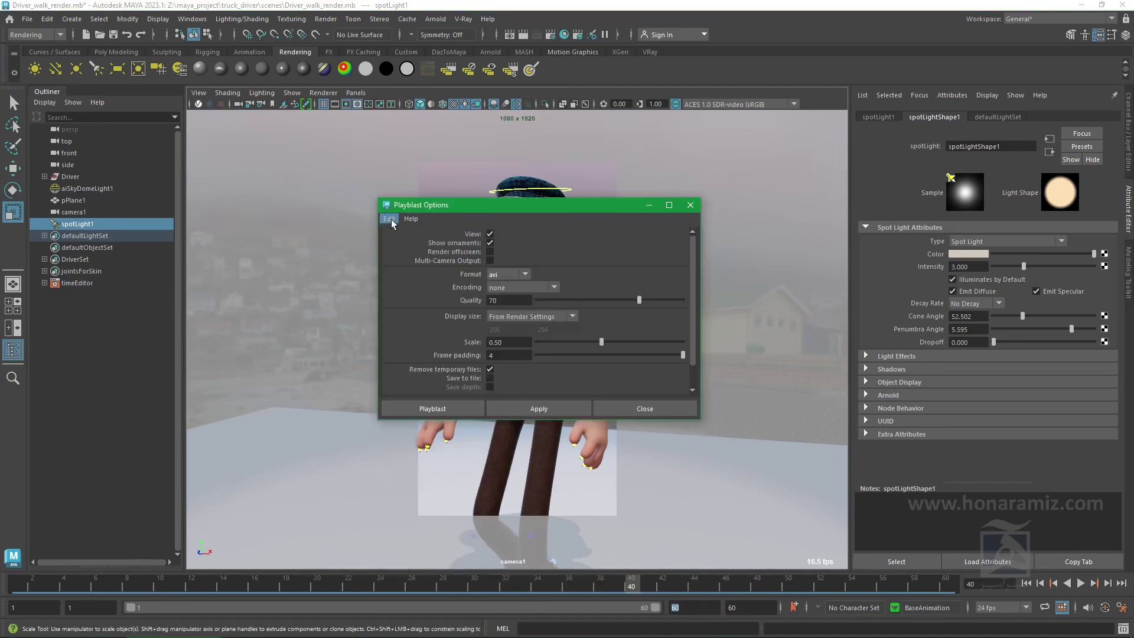
click(391, 218)
drag(480, 207, 768, 213)
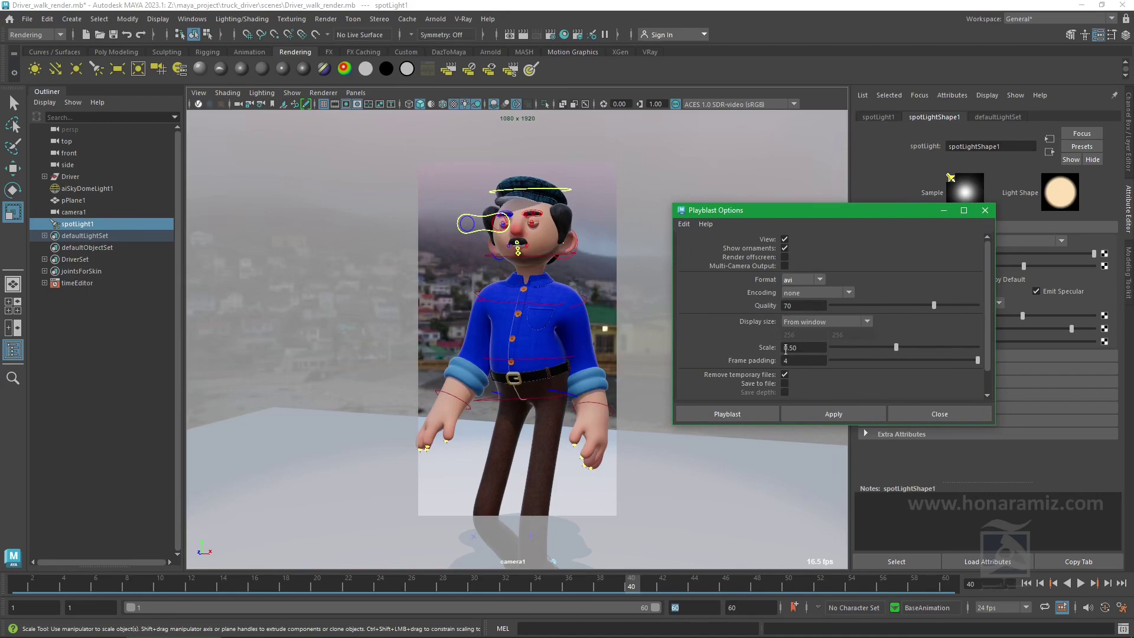
Tear off the viewport Show menu and hide NURBS curves, joints and IK handles
click(292, 93)
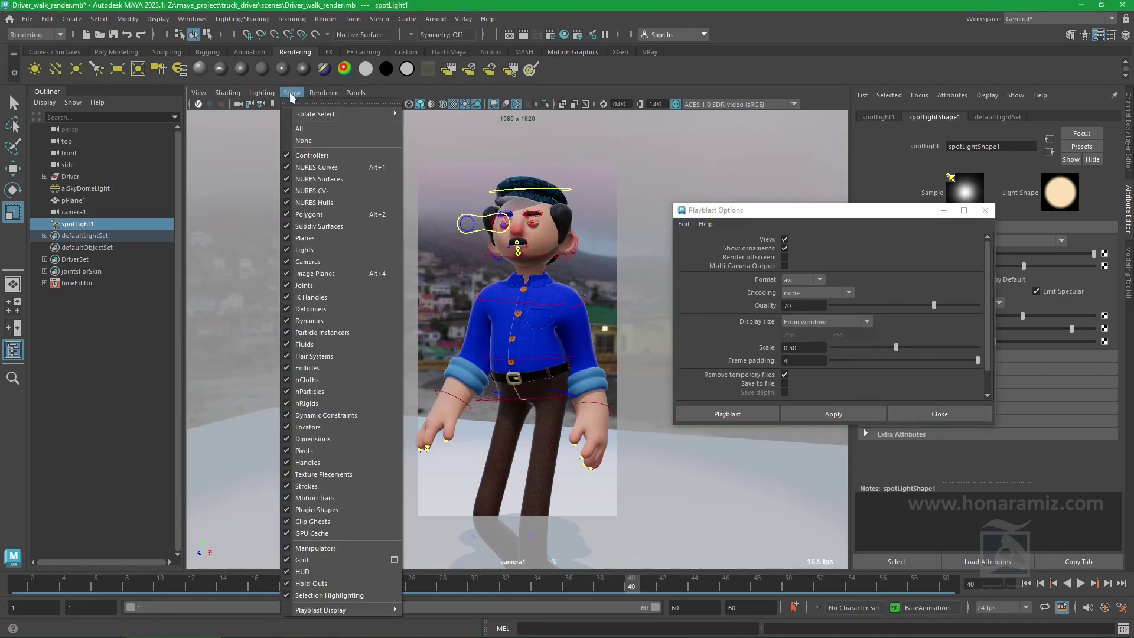
click(296, 99)
drag(330, 93, 224, 95)
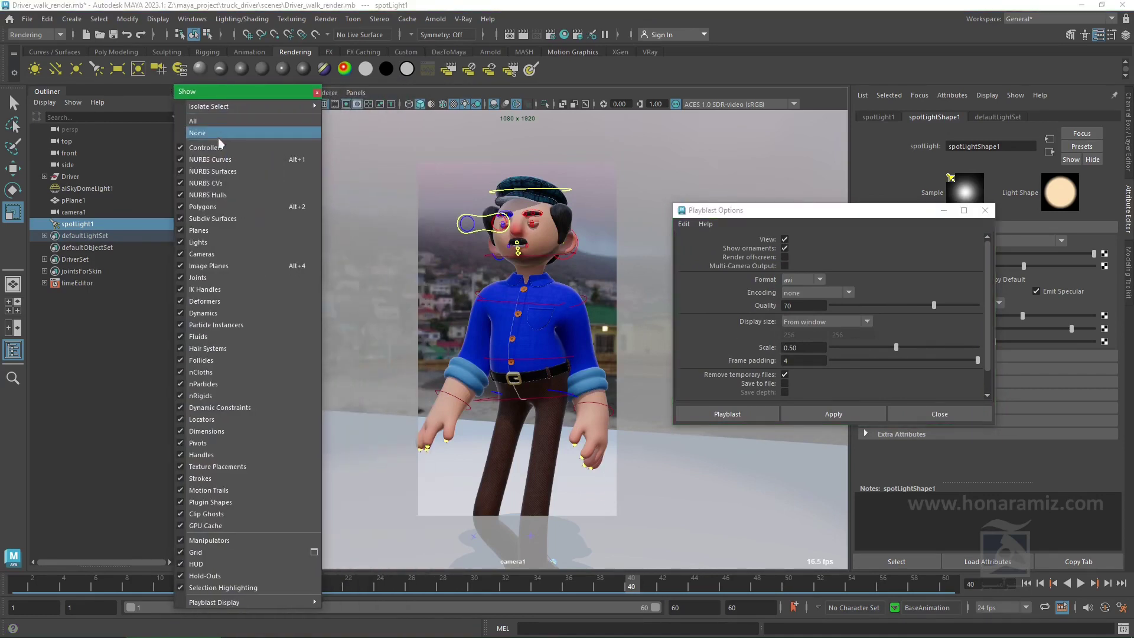
click(205, 161)
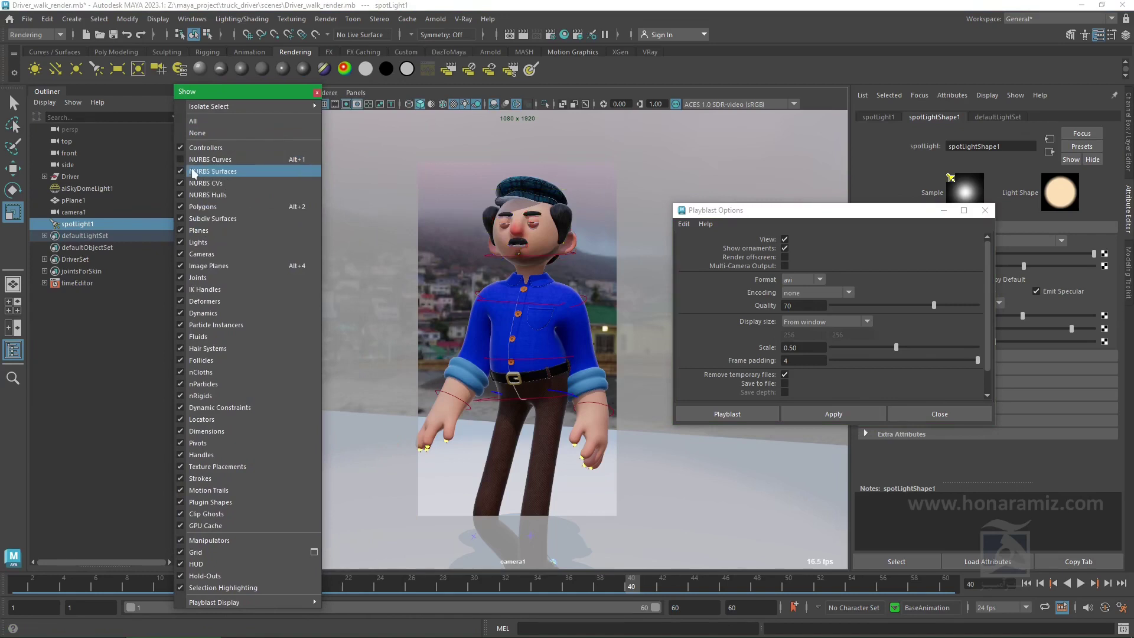
click(208, 277)
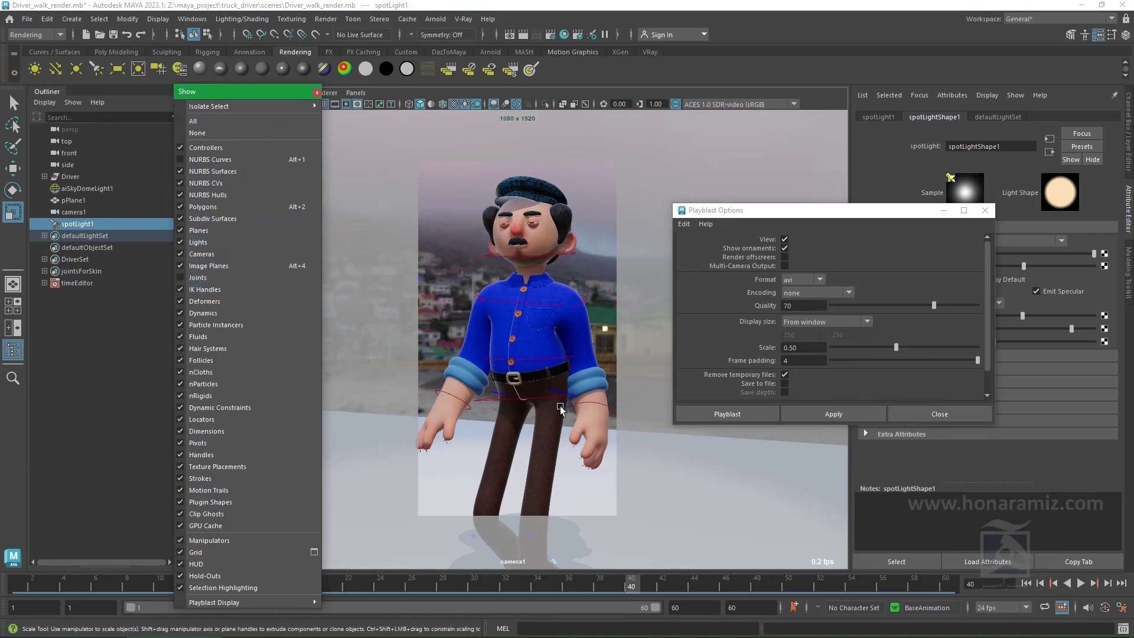
click(207, 289)
Toggle viewport lights off and on, return to frame 1, and clear the dome light selection
click(94, 188)
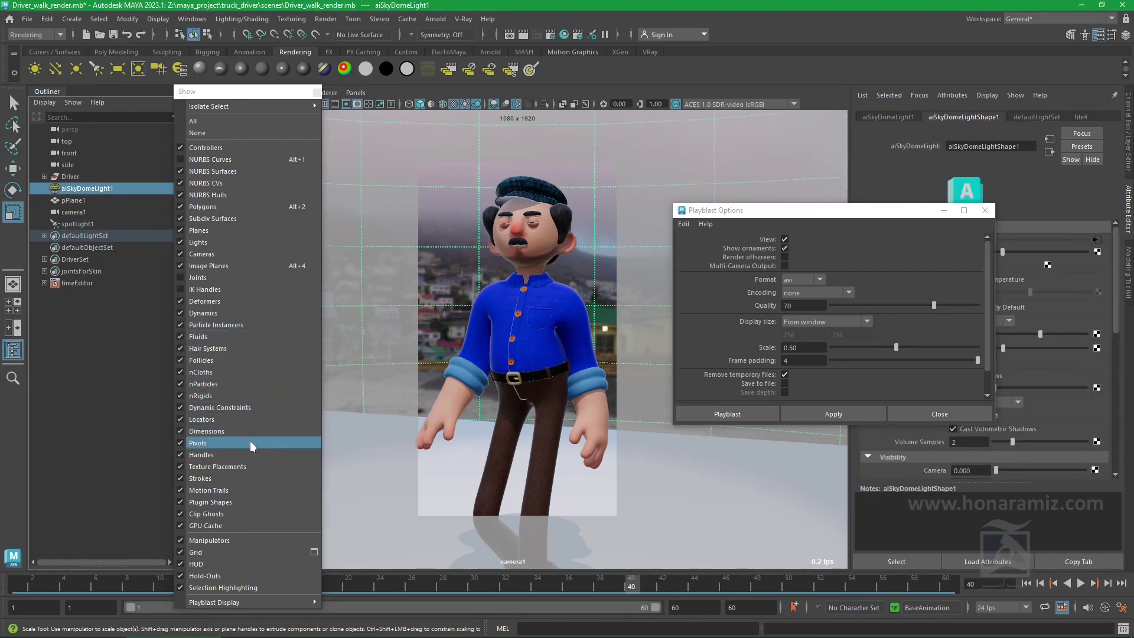
click(219, 238)
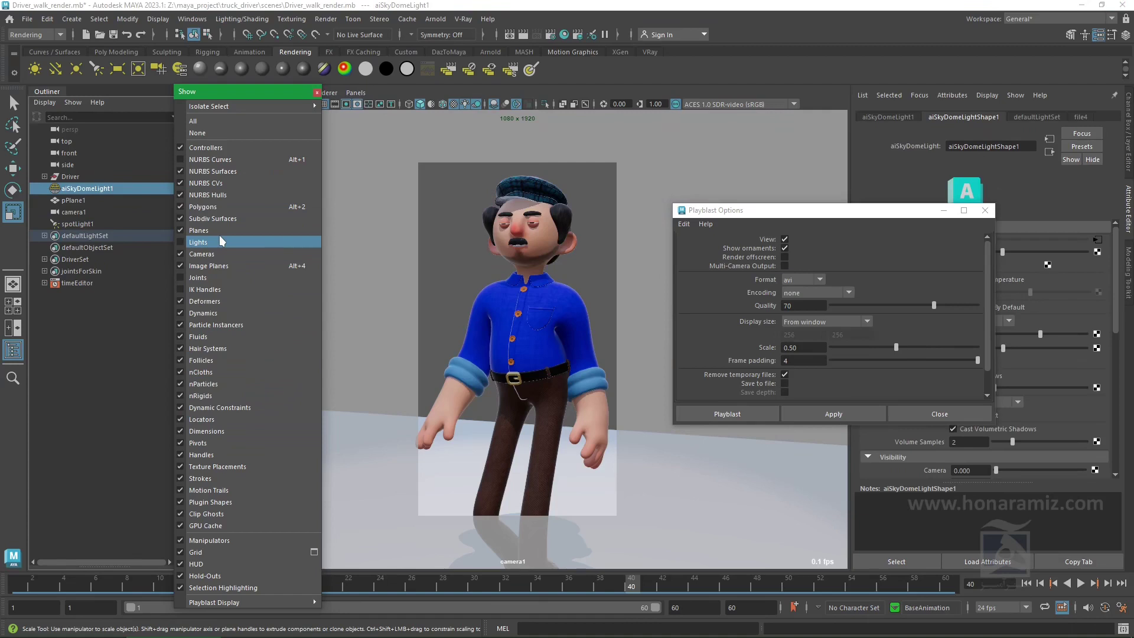
click(220, 237)
click(1029, 585)
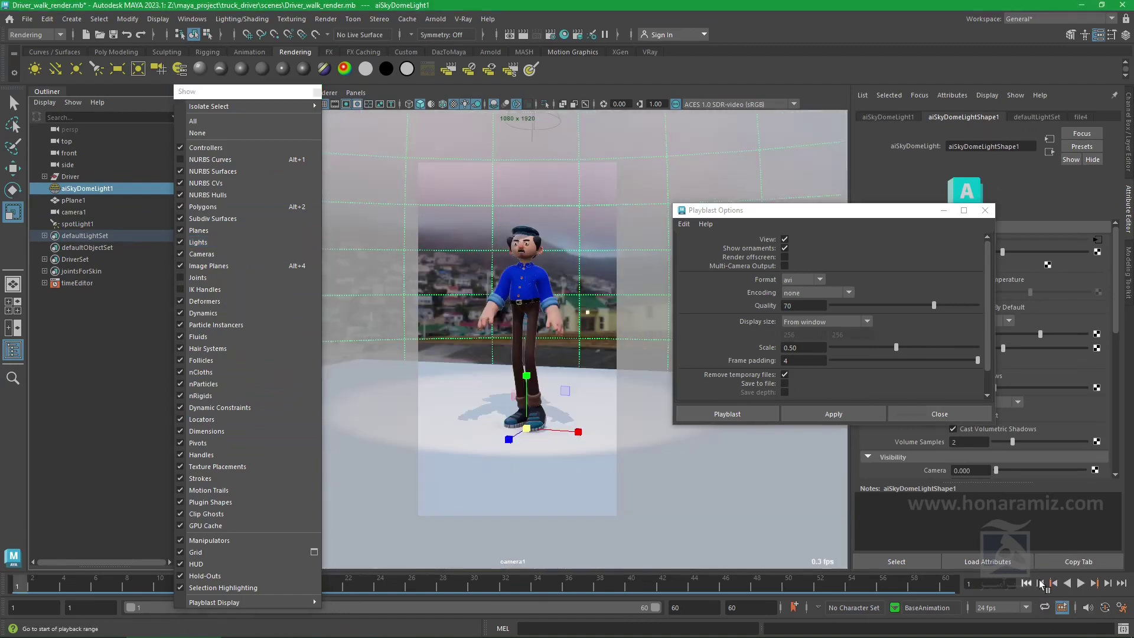
click(83, 420)
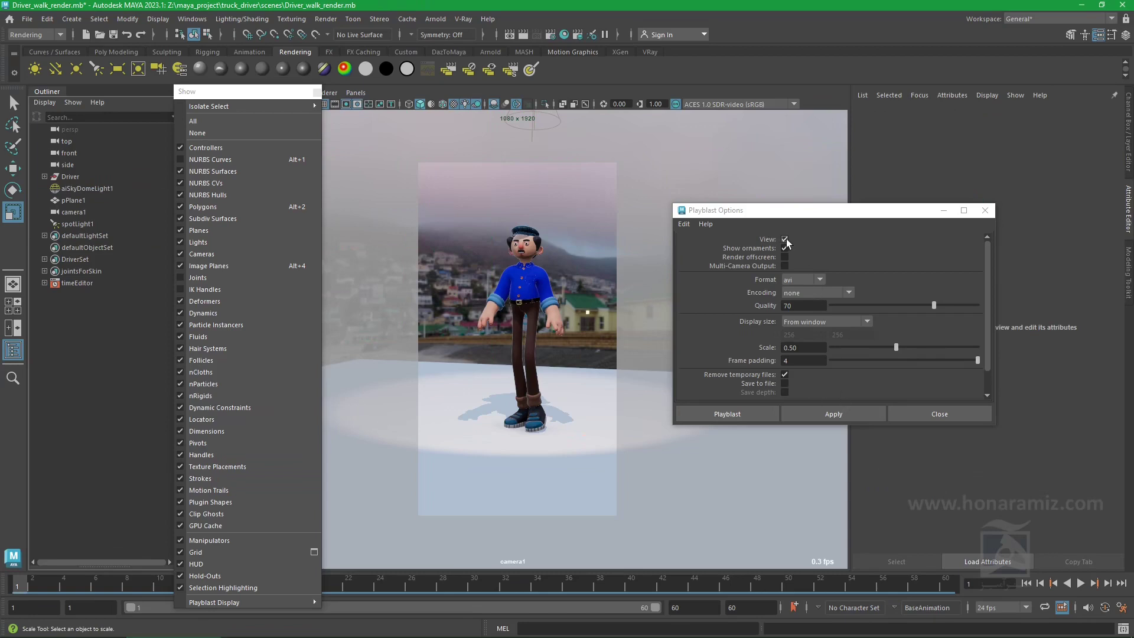
click(800, 280)
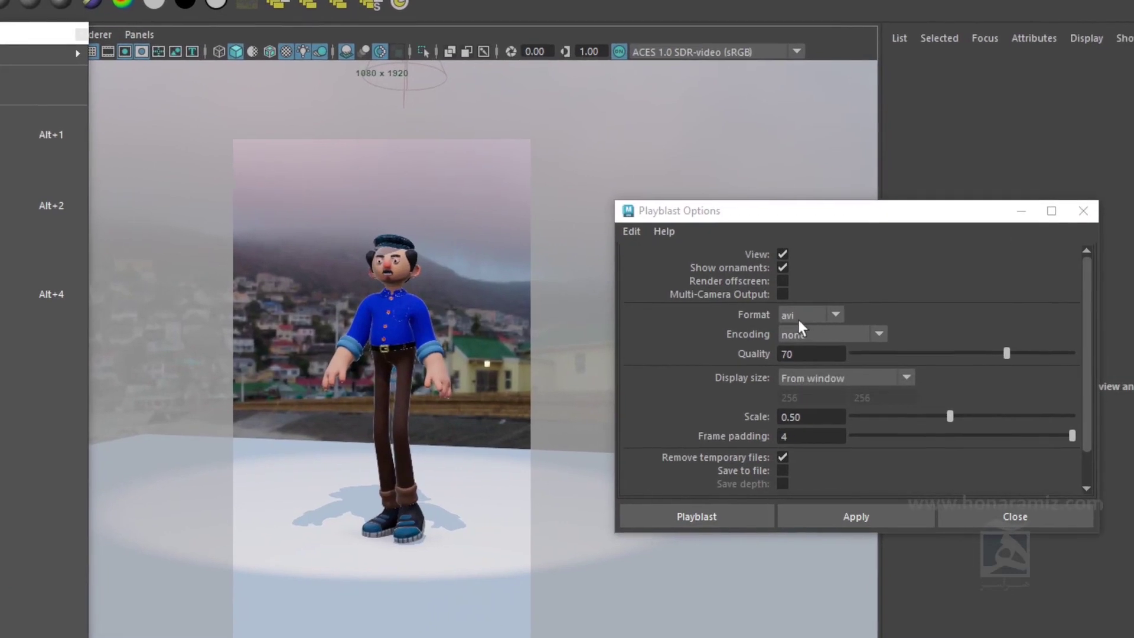
click(807, 331)
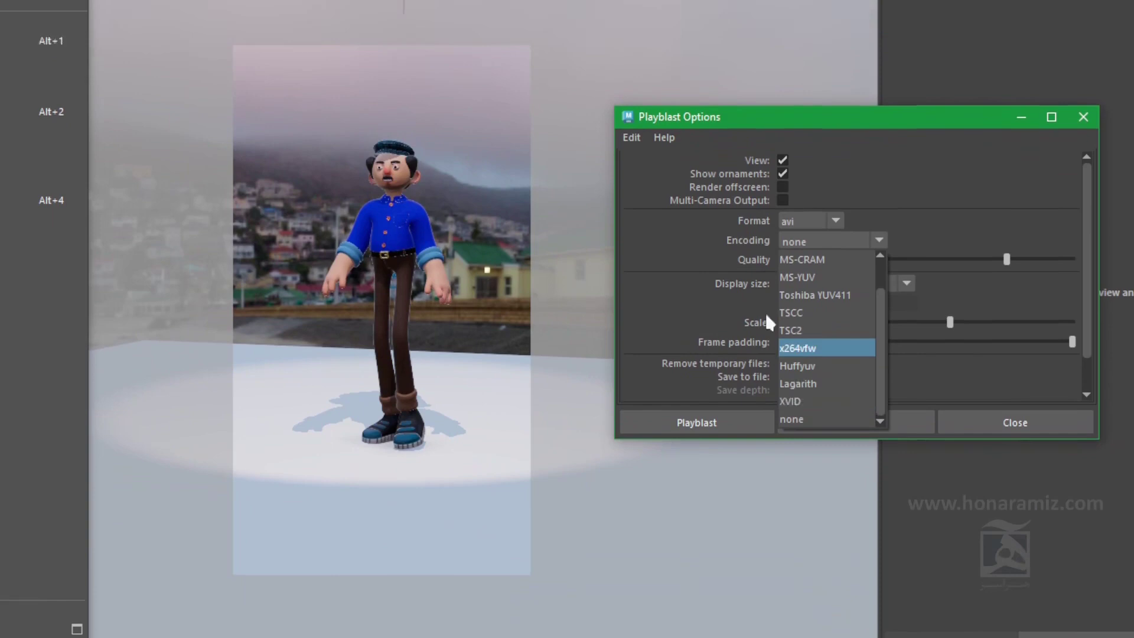
click(733, 313)
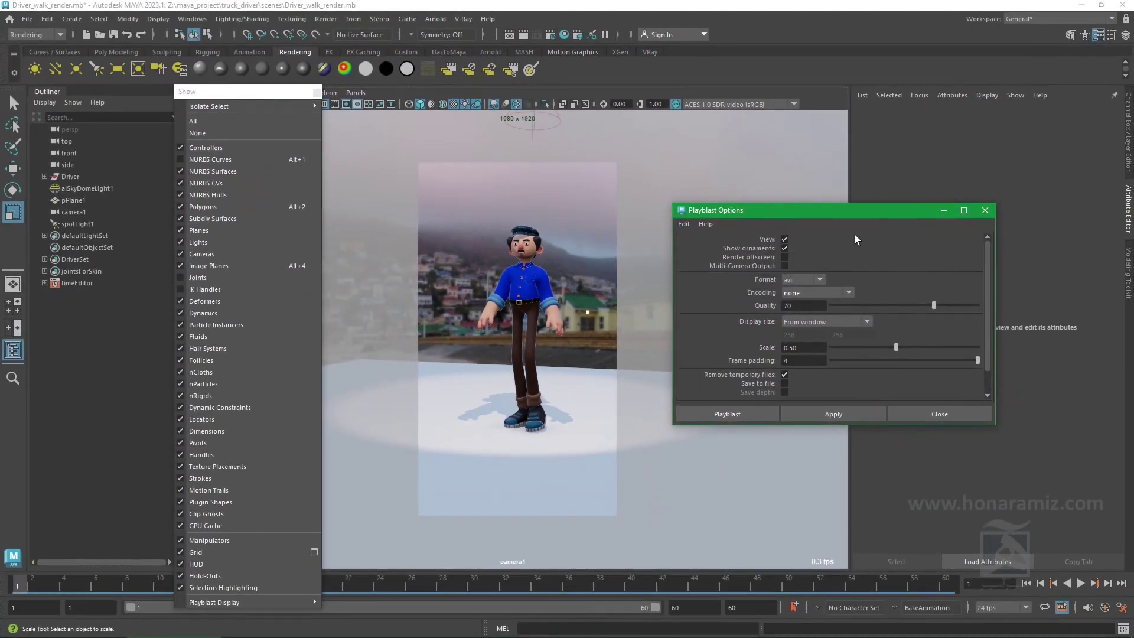
click(832, 320)
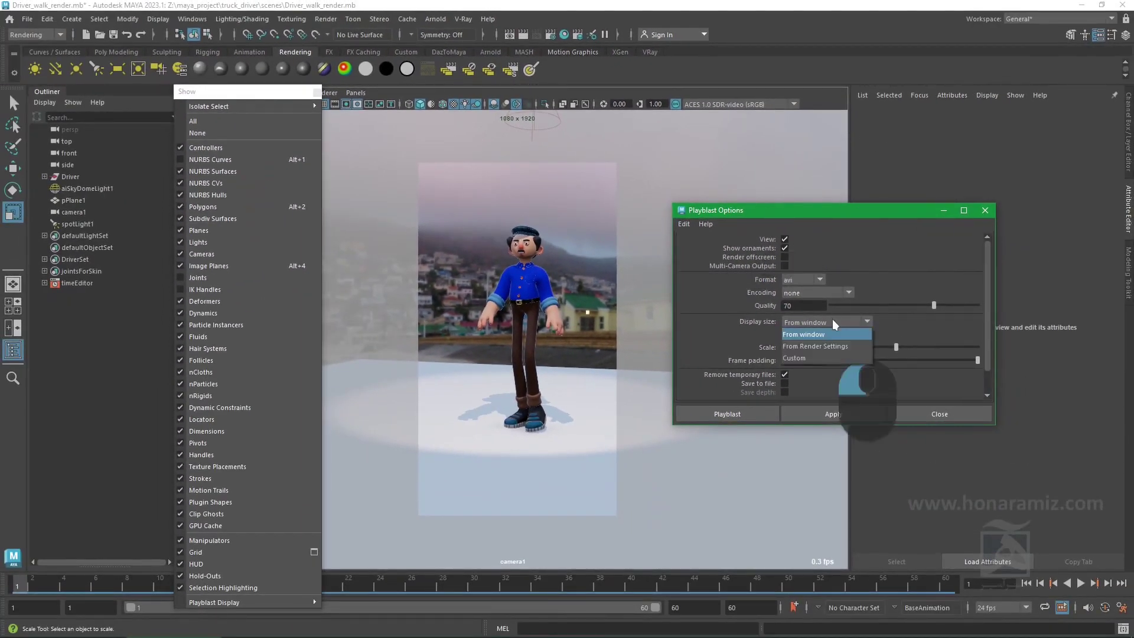
click(820, 344)
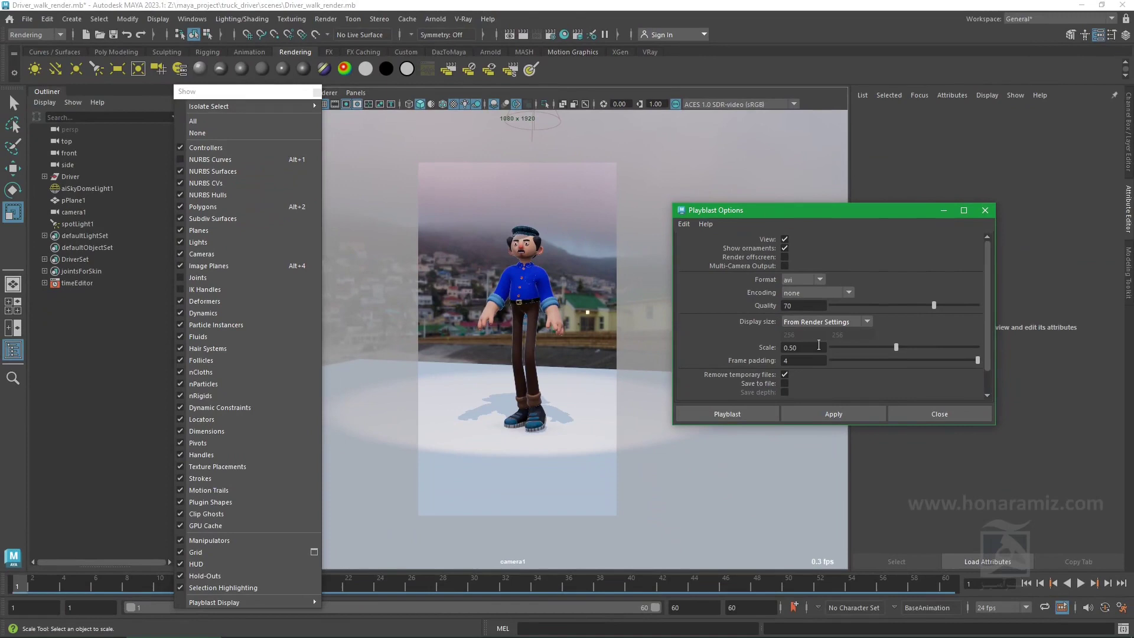
click(808, 320)
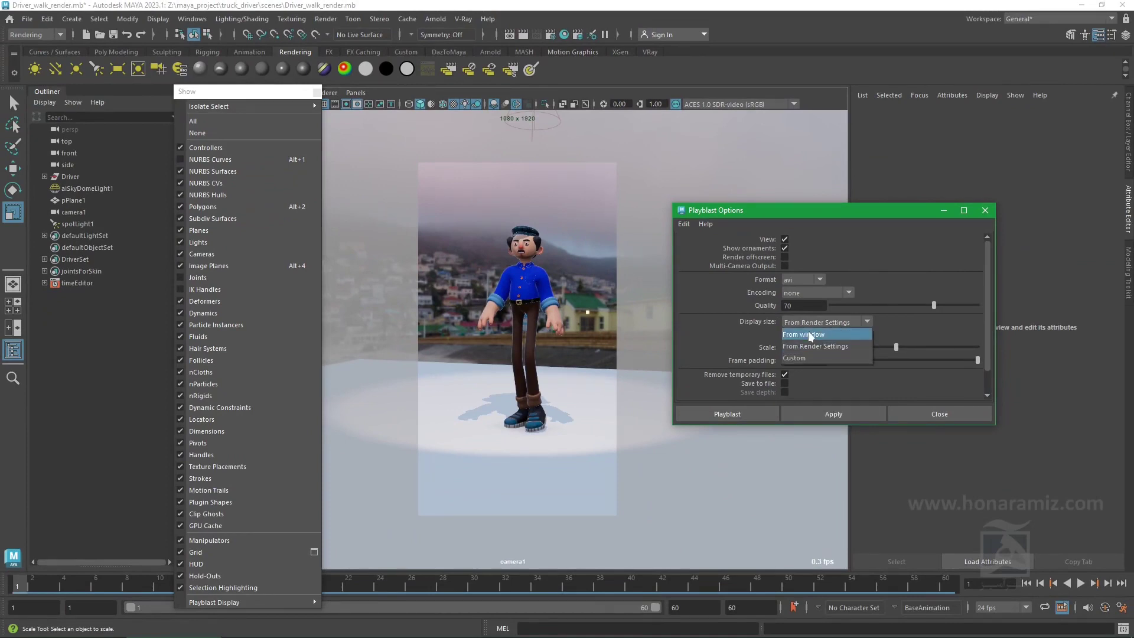
click(806, 361)
double_click(800, 338)
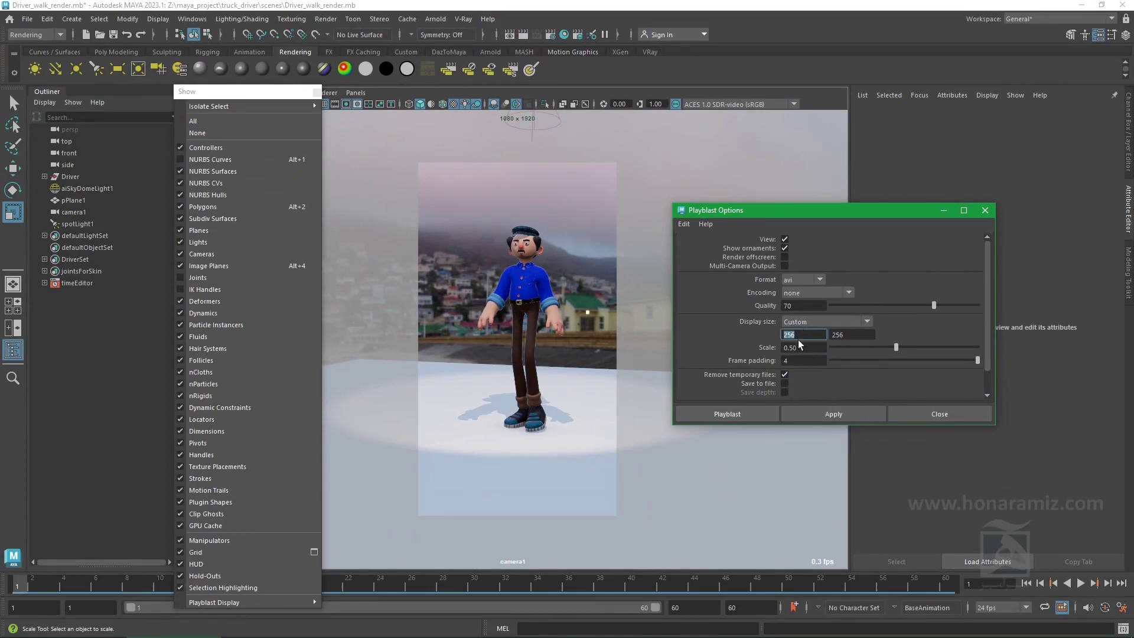
click(827, 322)
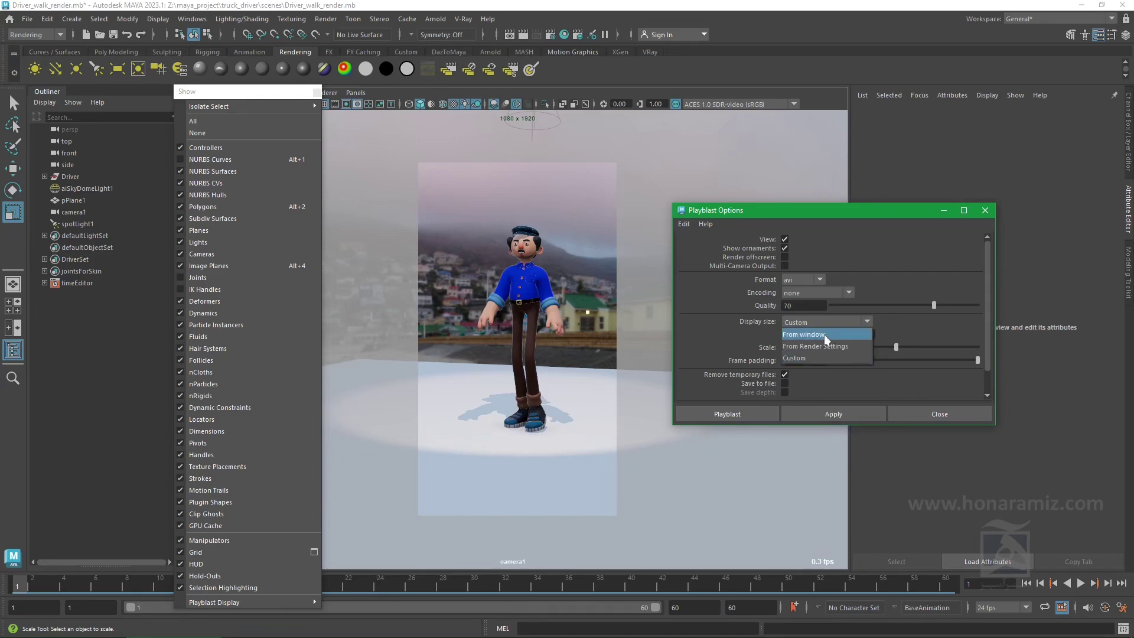
click(824, 335)
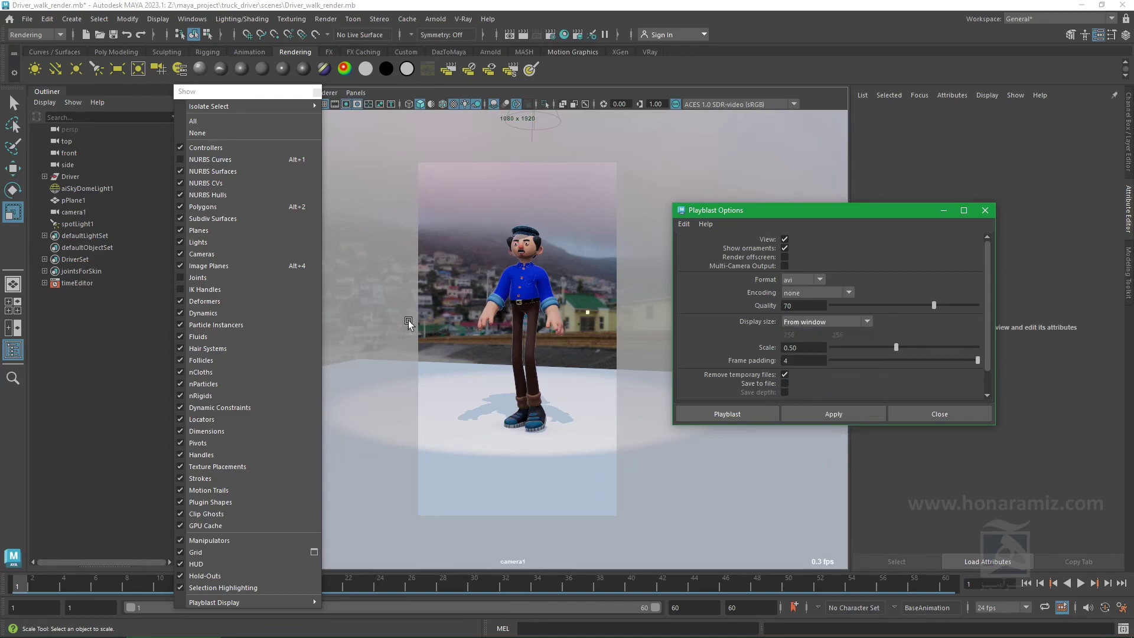
click(804, 348)
drag(260, 98, 198, 97)
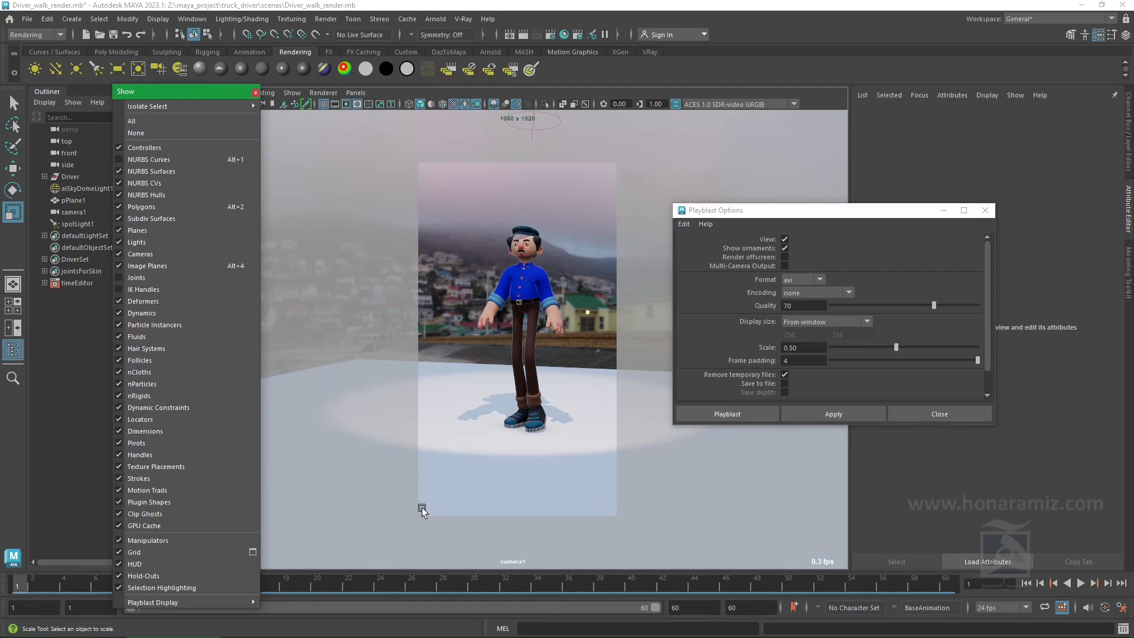
Try the playblast as an image sequence with jpg encoding
click(797, 281)
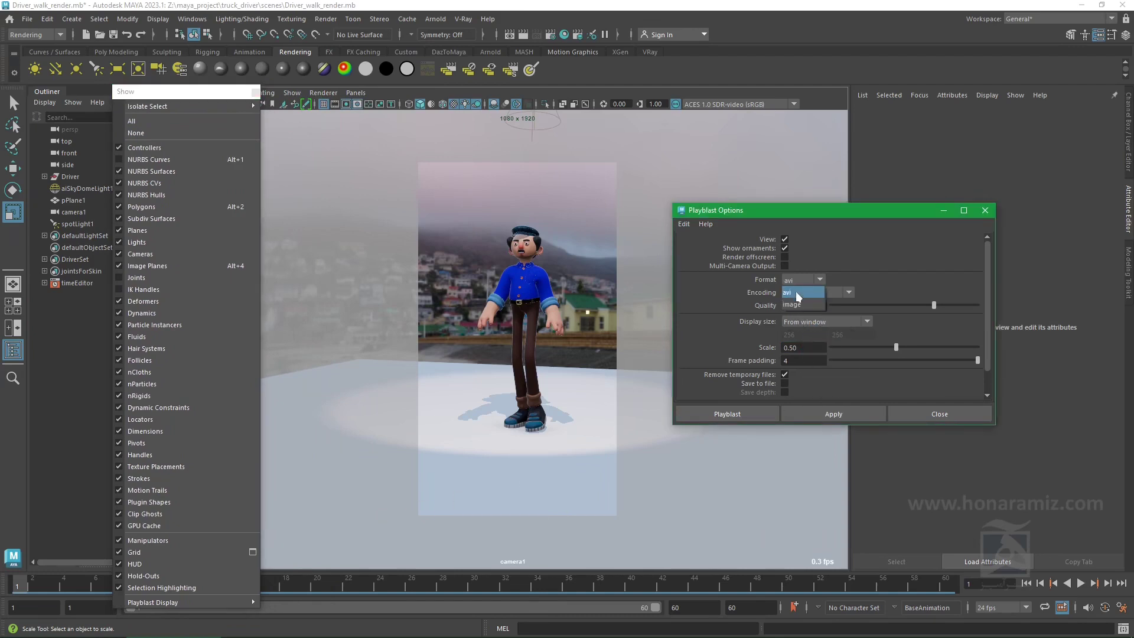
click(796, 305)
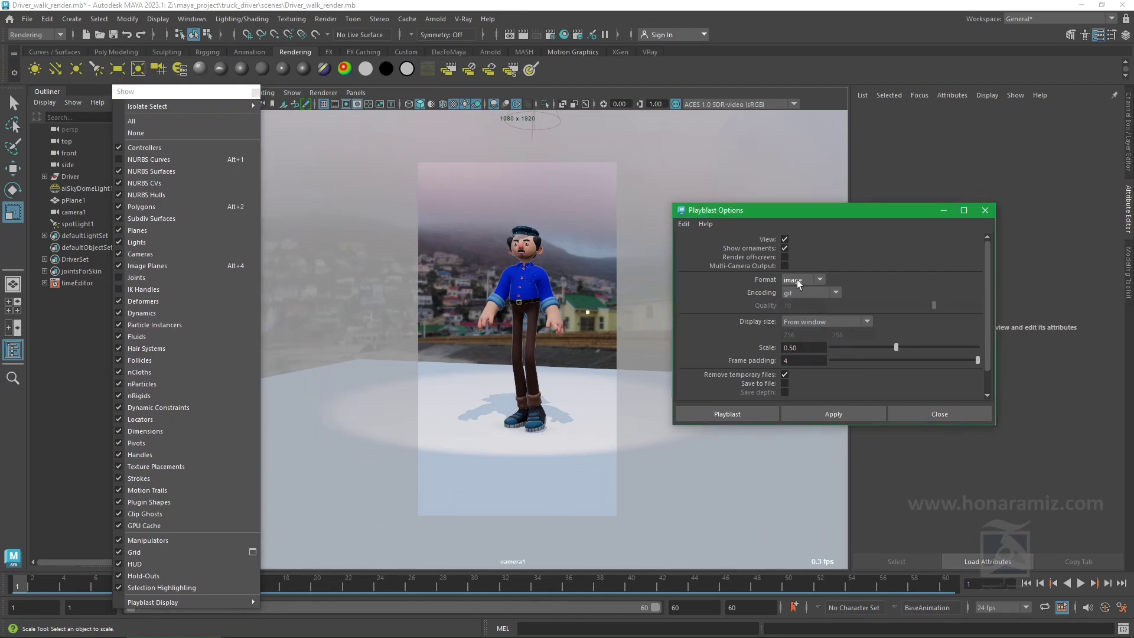
click(802, 292)
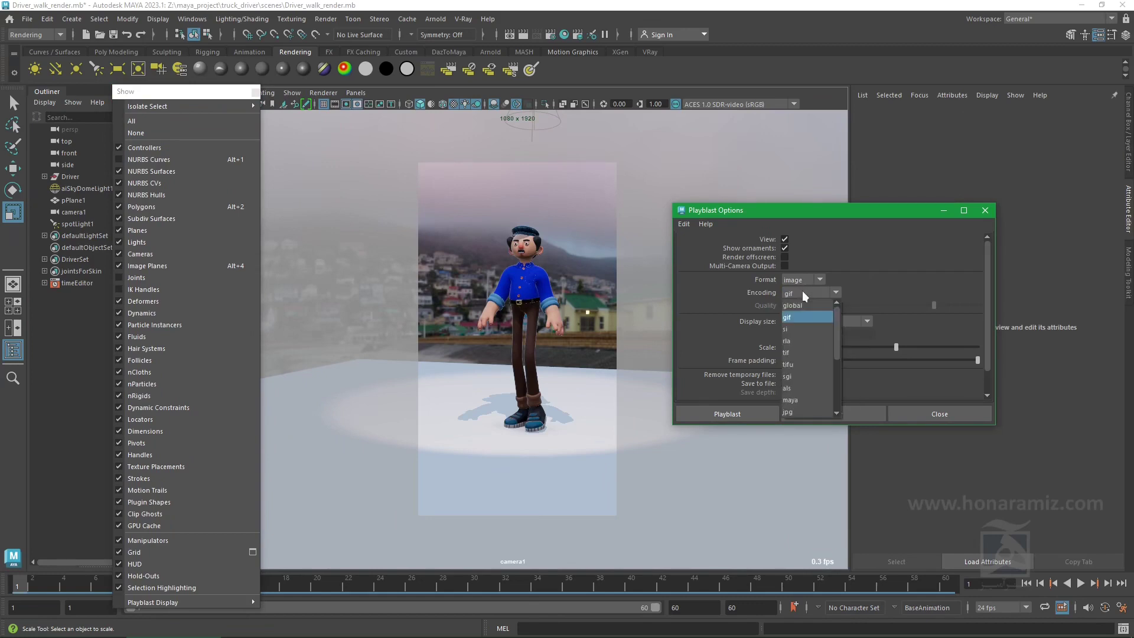
scroll(803, 362, down, 2)
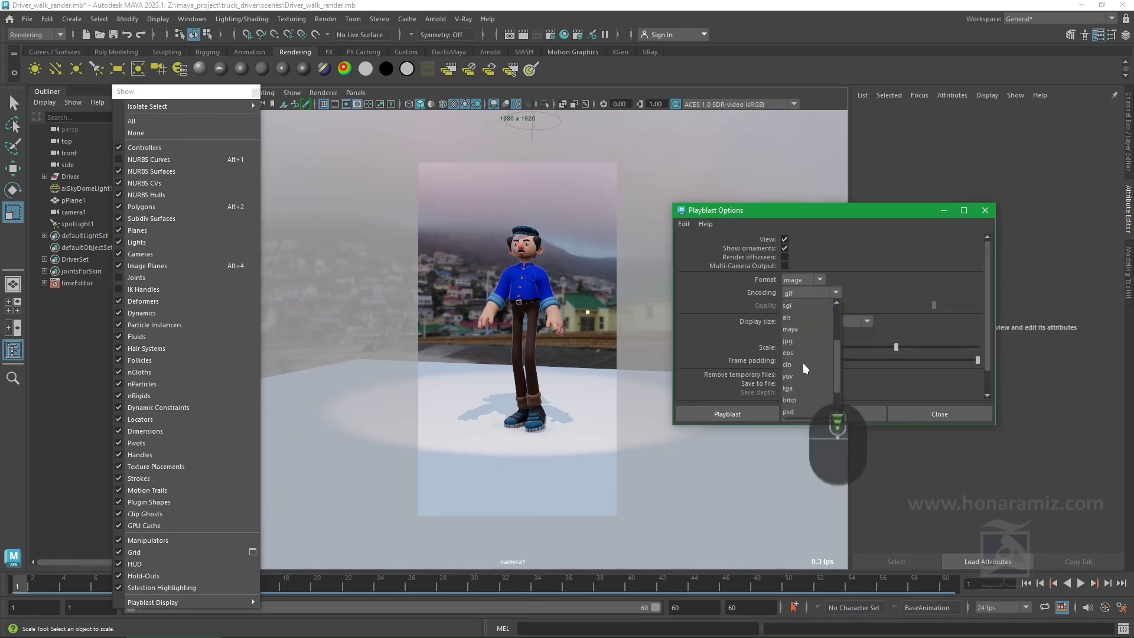
click(804, 342)
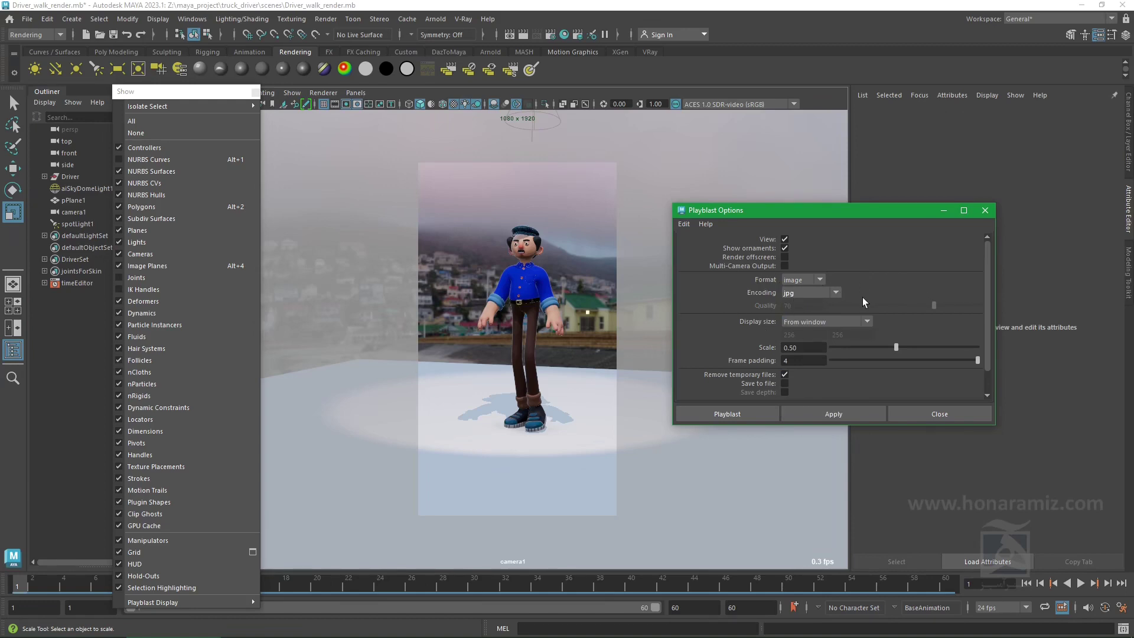
Keep avi output, turn on Save to file, and retype the movie file name as walk01
click(818, 280)
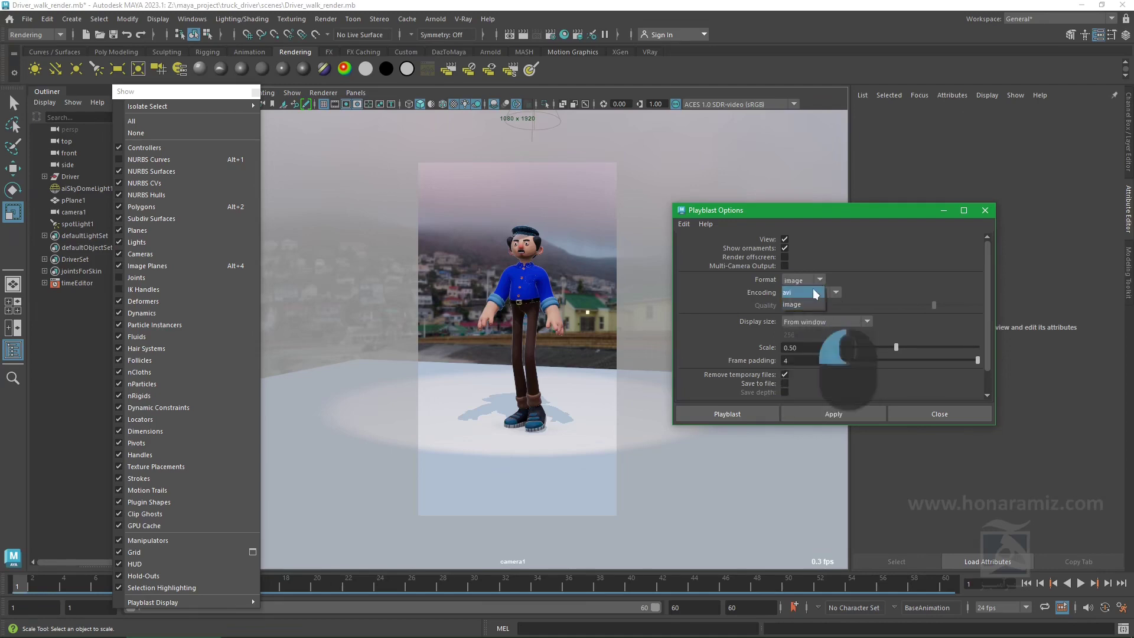
scroll(821, 319, down, 1)
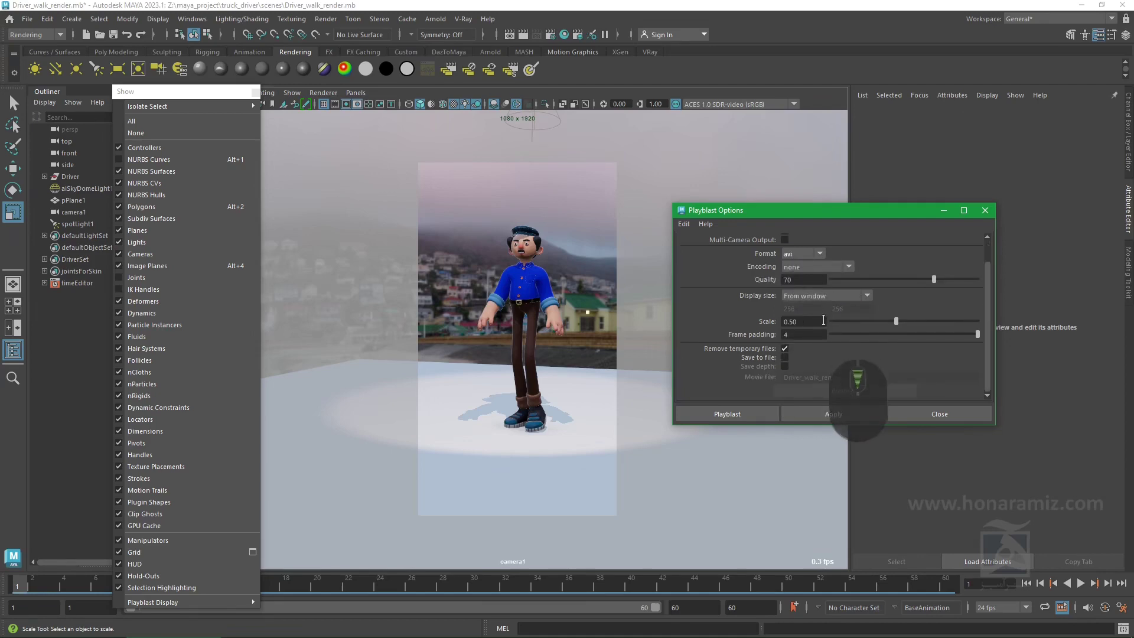
click(784, 357)
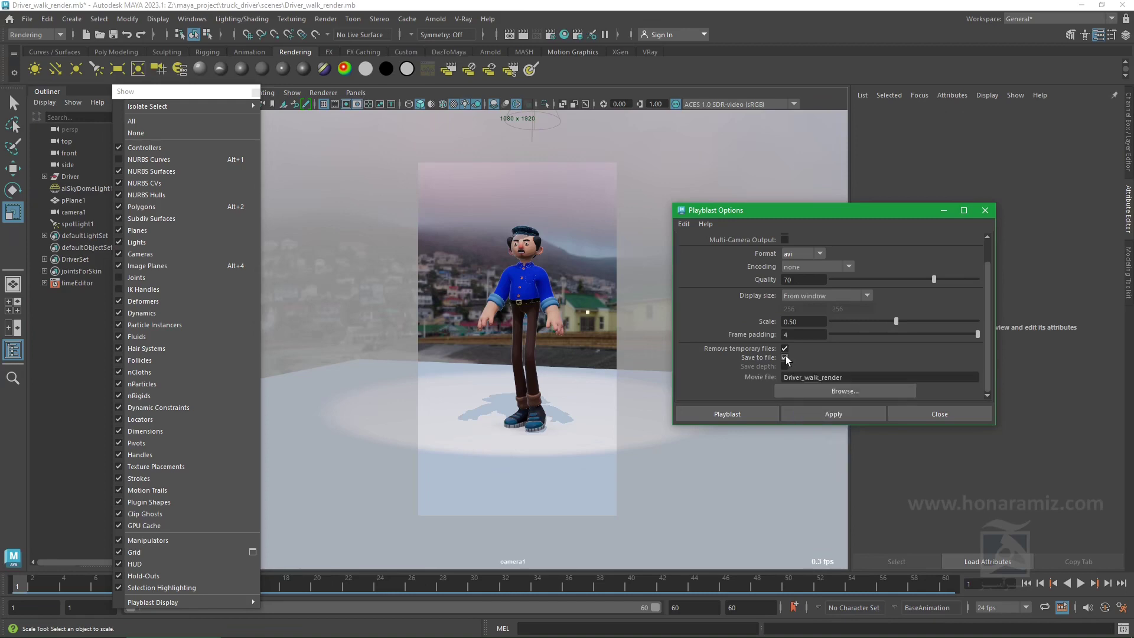
double_click(852, 376)
text(wal)
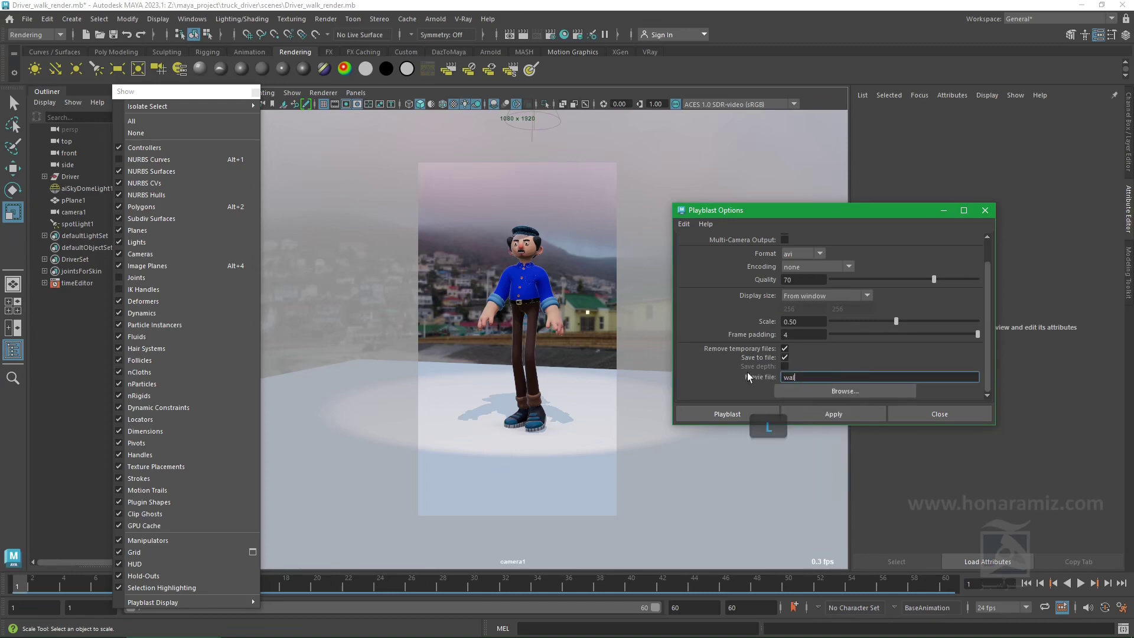
text(k01)
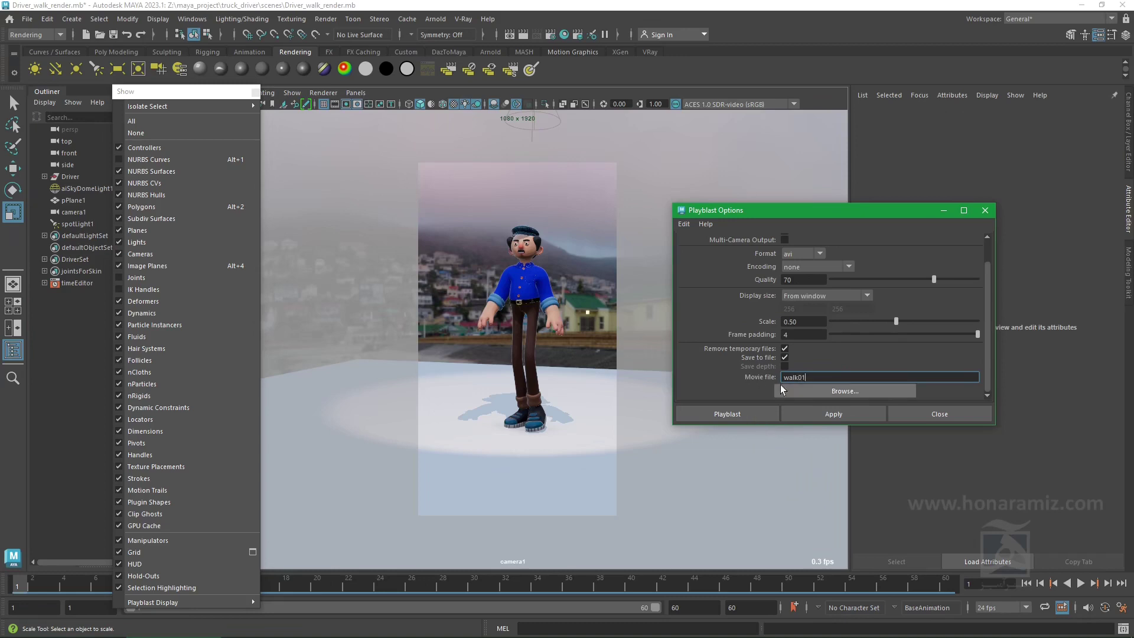
Set the playblast to save as walk01 in the project's movies folder
click(806, 388)
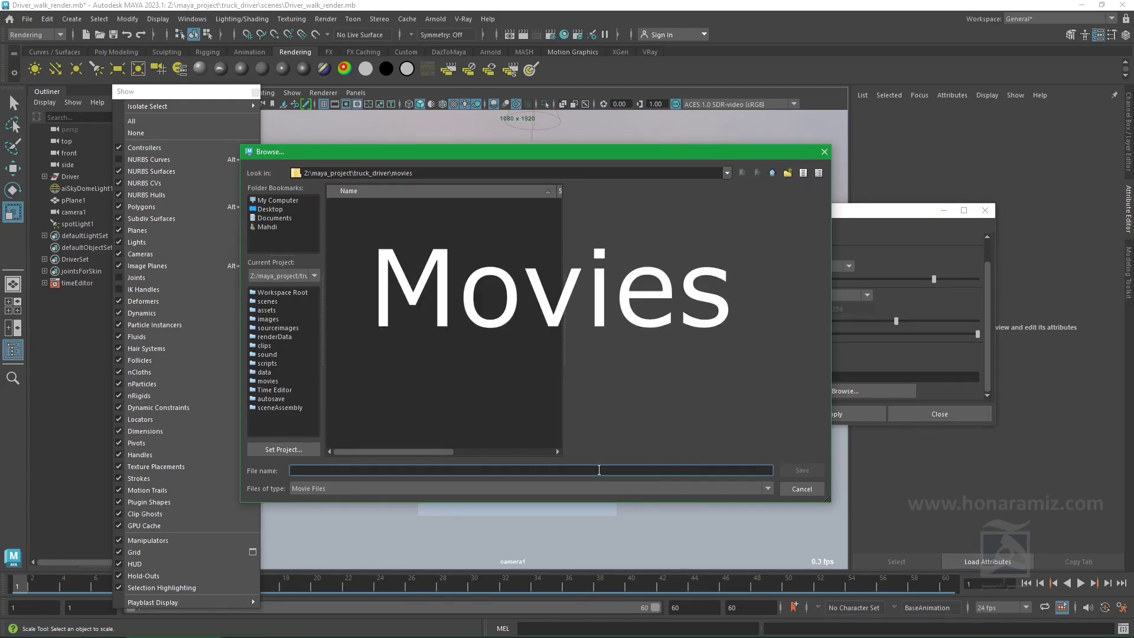
text(walk)
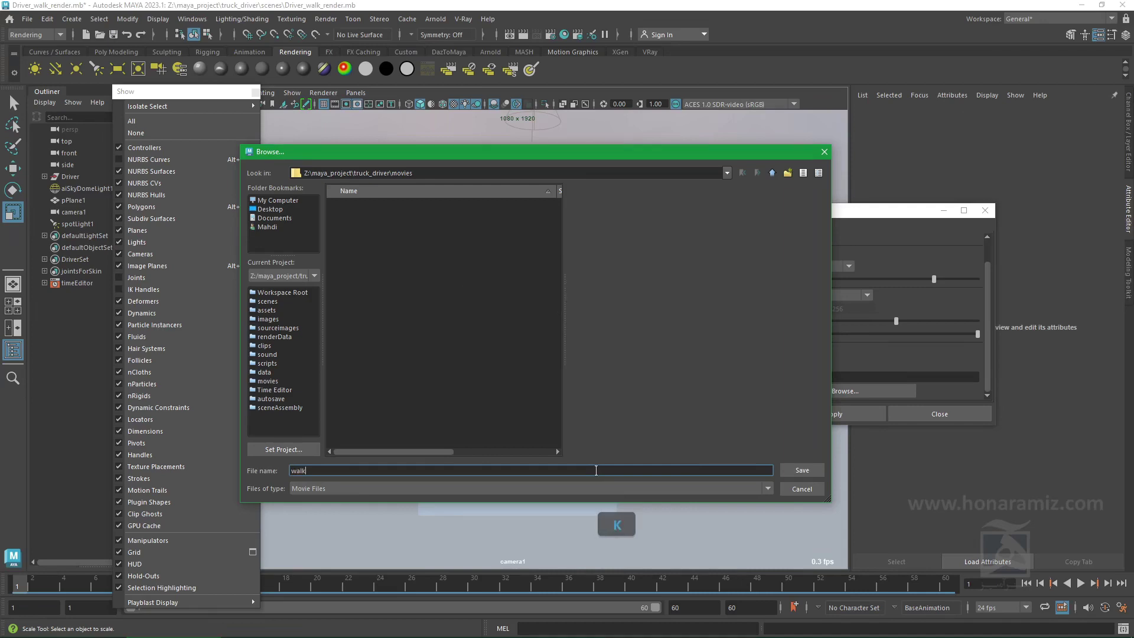
text(01)
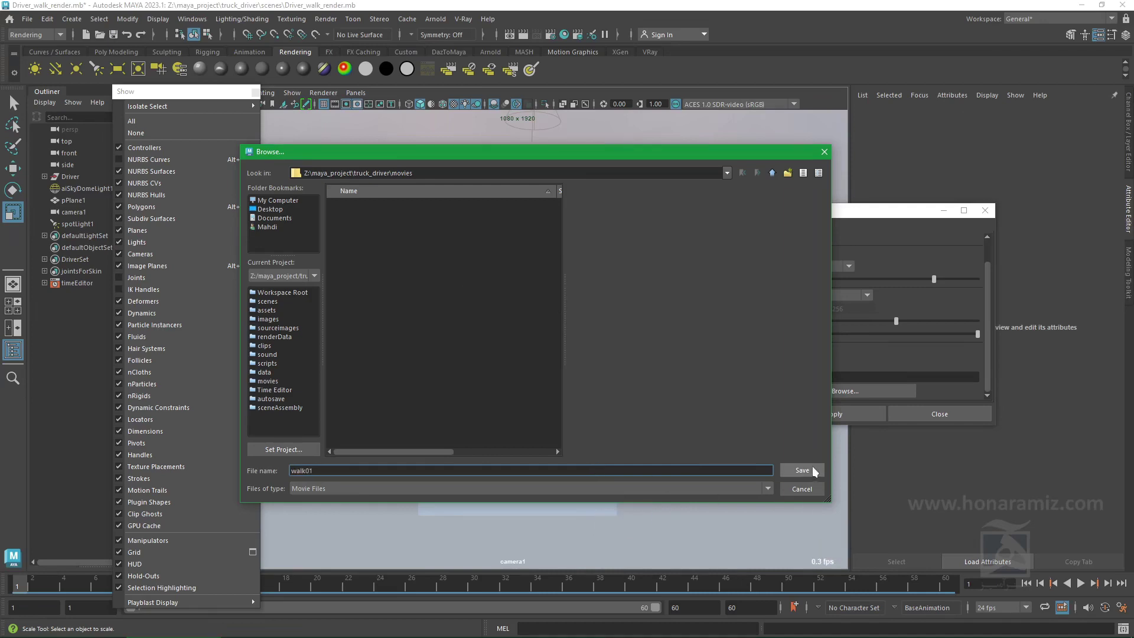
click(809, 470)
scroll(839, 367, up, 2)
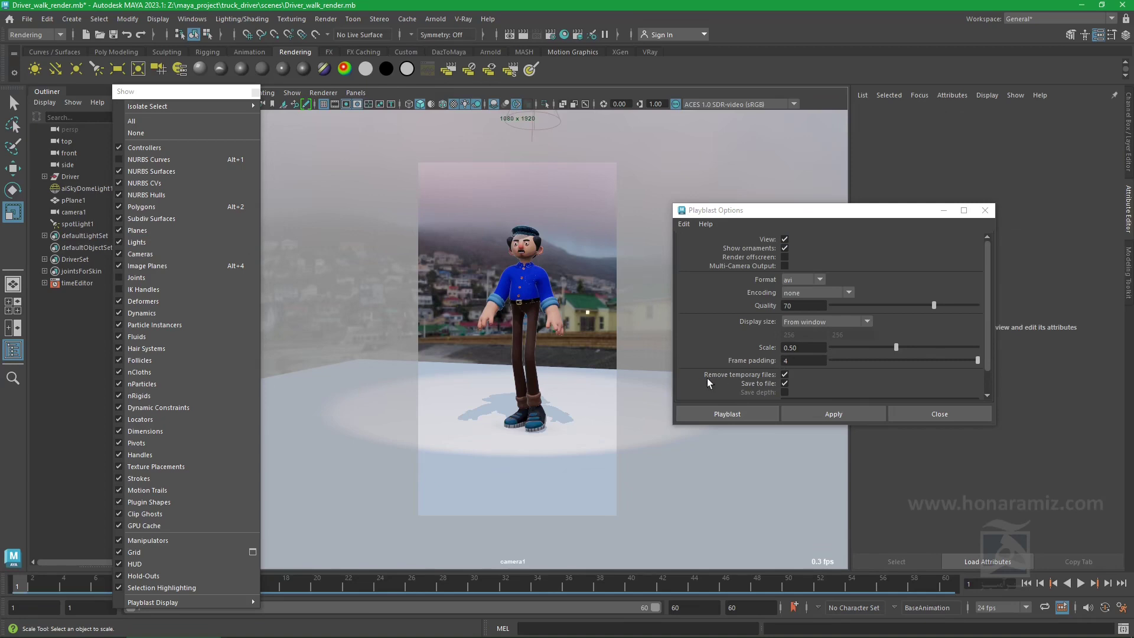
Run the playblast, watch walk01.avi in Media Player Classic, then close the player
click(729, 413)
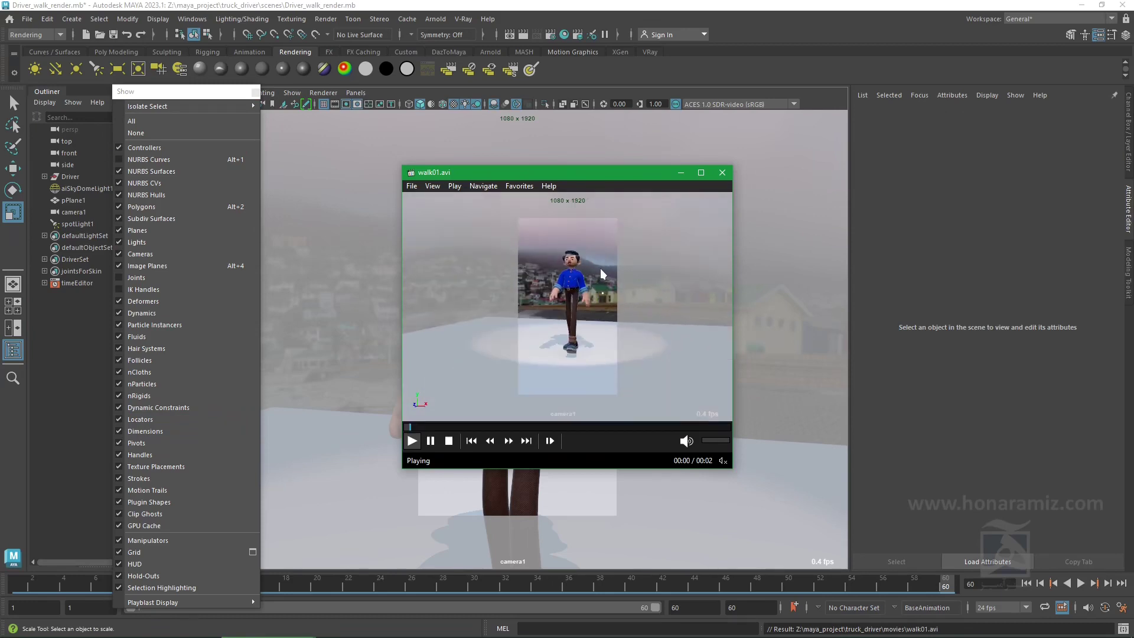
click(717, 176)
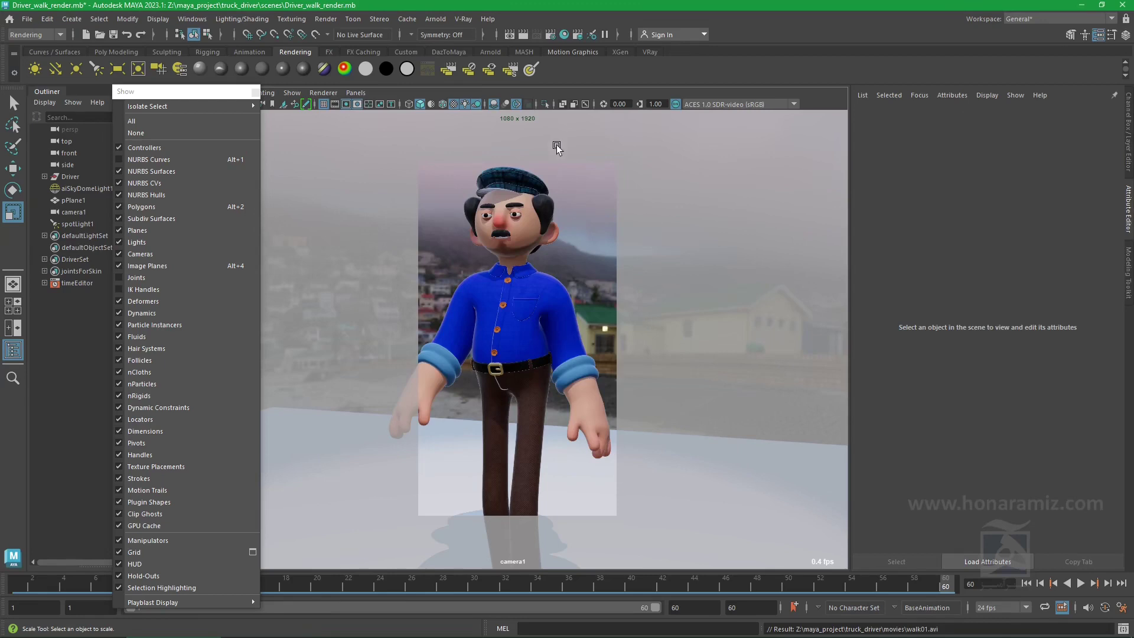
Confirm Maya Hardware 2.0 as the renderer in Render Settings and view its tab
click(551, 36)
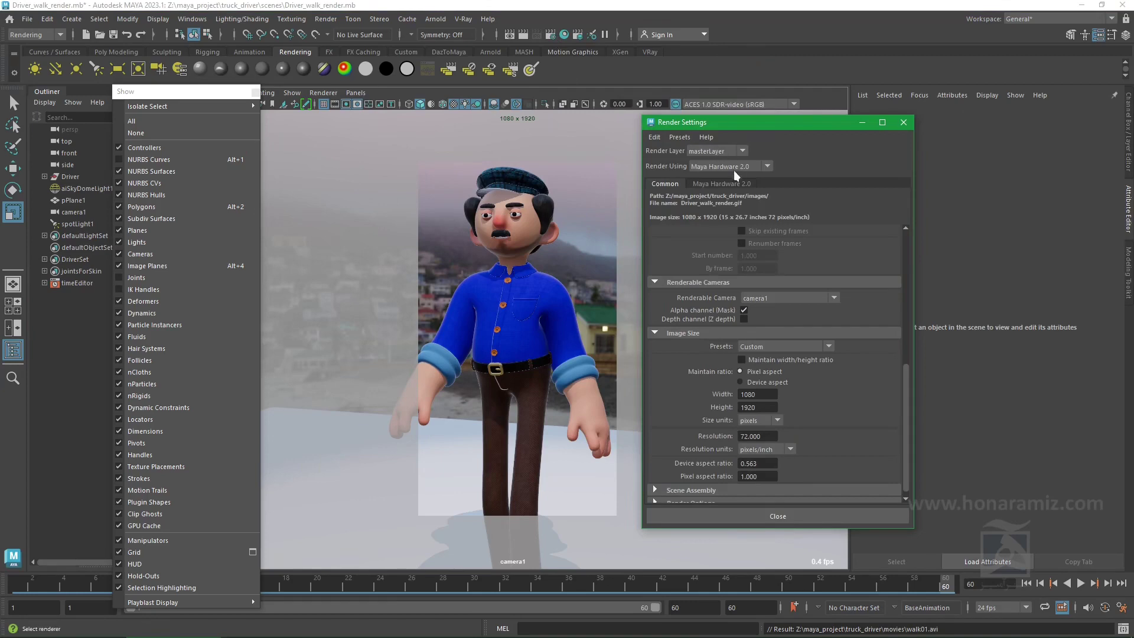
click(725, 183)
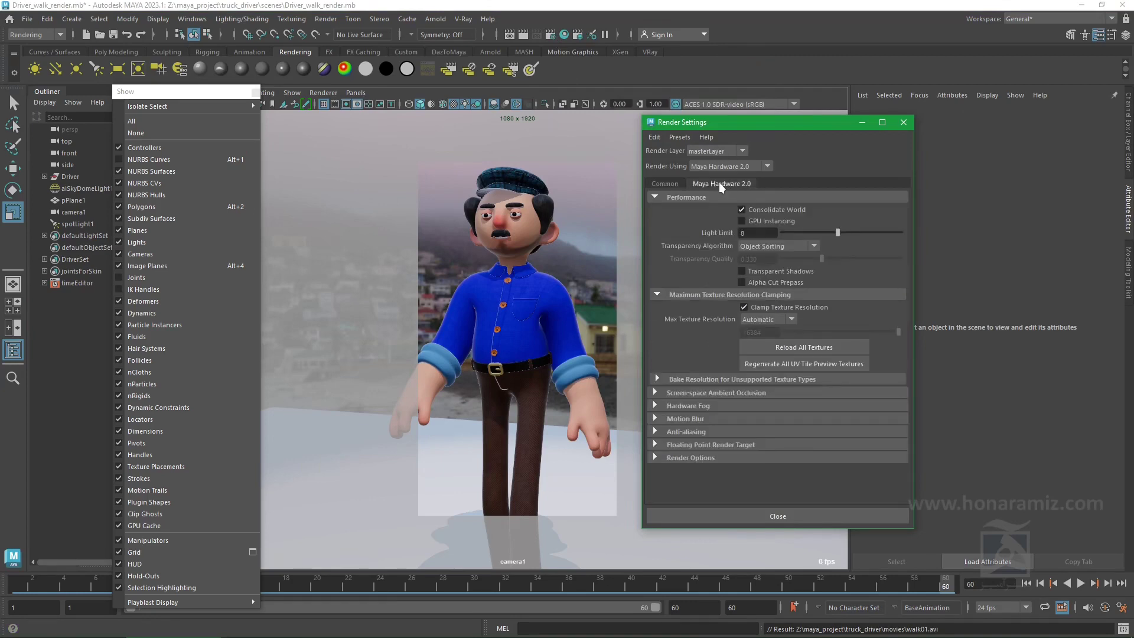
click(665, 184)
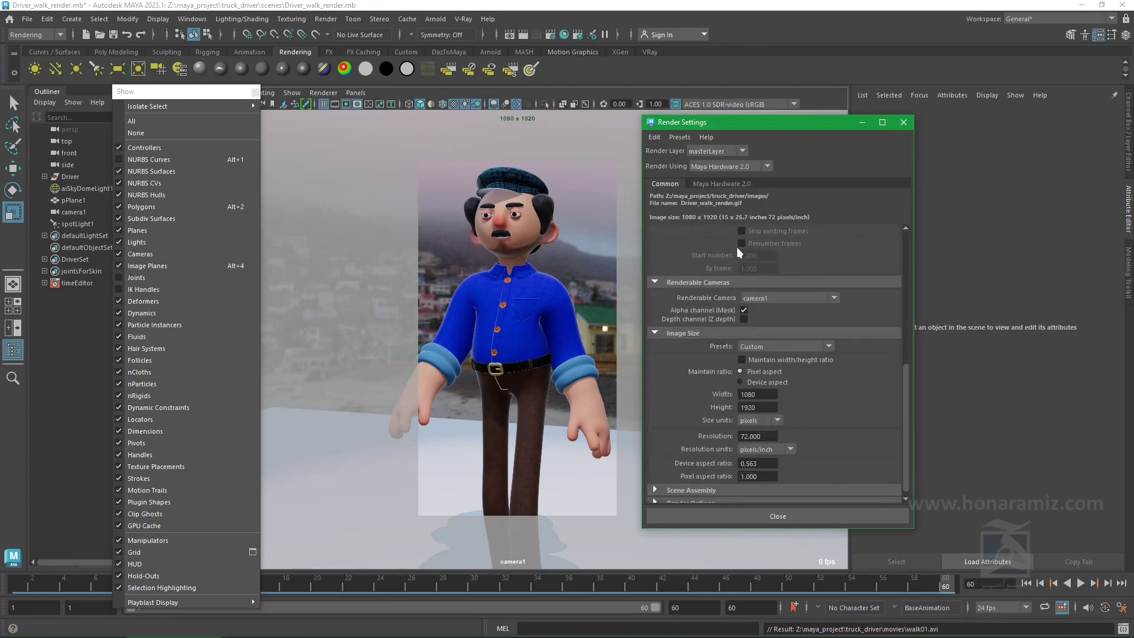
click(903, 122)
click(551, 34)
click(746, 168)
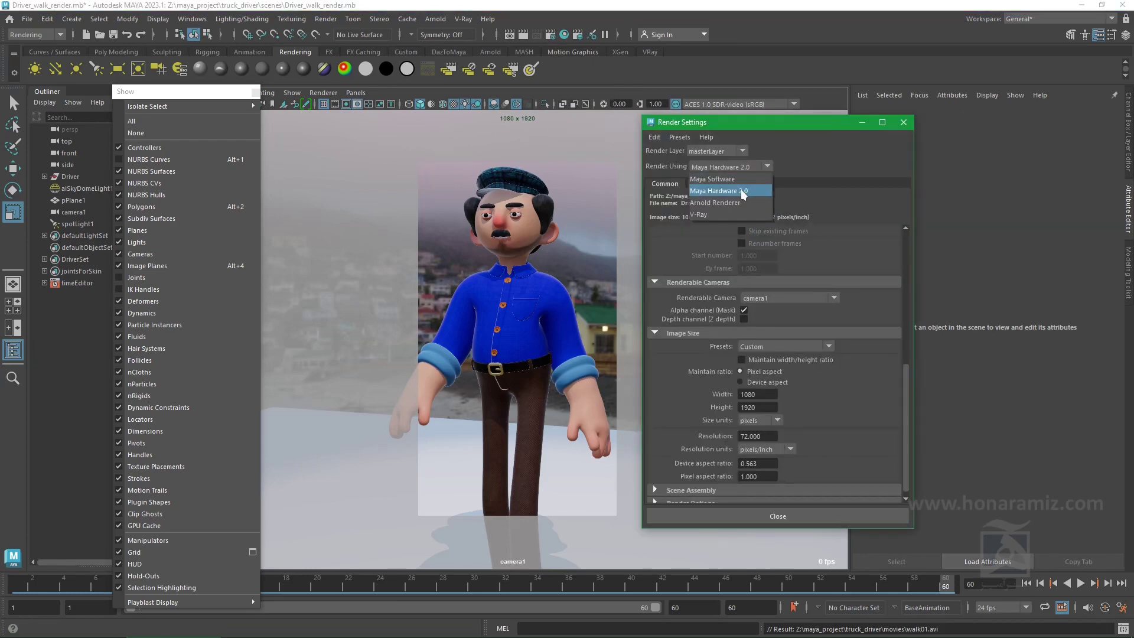
click(742, 192)
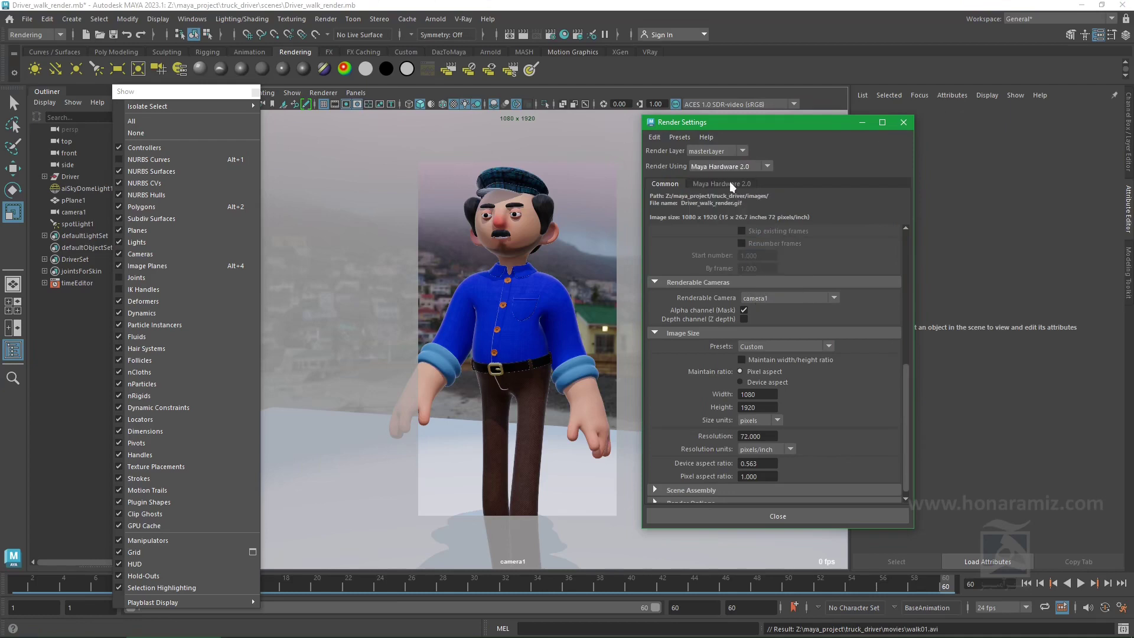
click(730, 184)
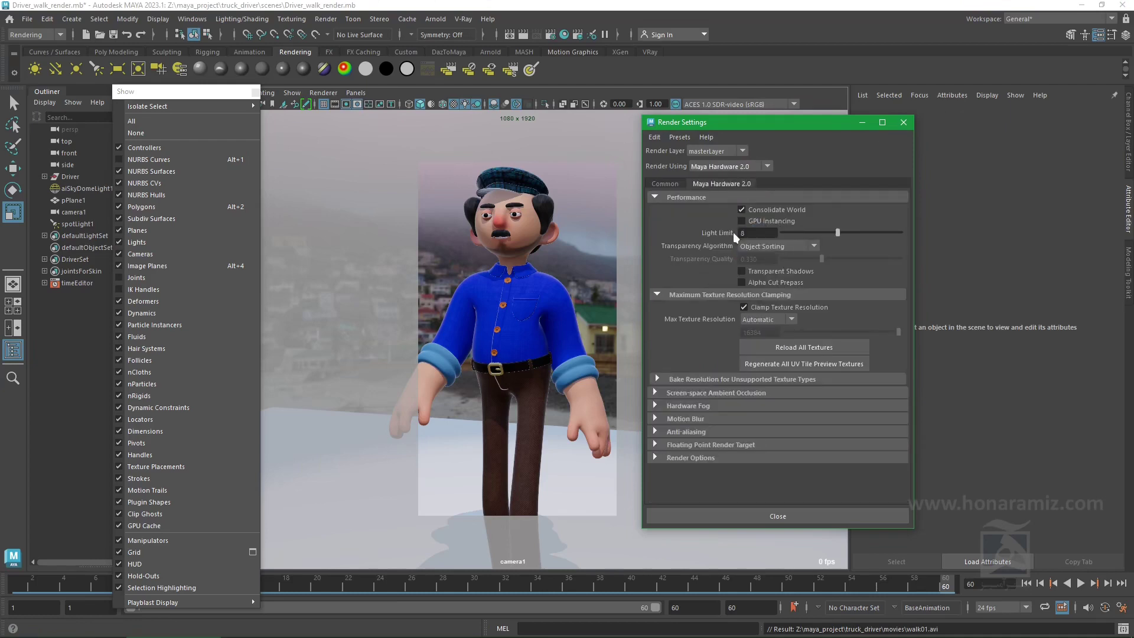
Review the viewport Hardware 2.0 settings and expand screen-space ambient occlusion (amount 1.000, radius 16, 16 samples)
click(332, 96)
click(391, 113)
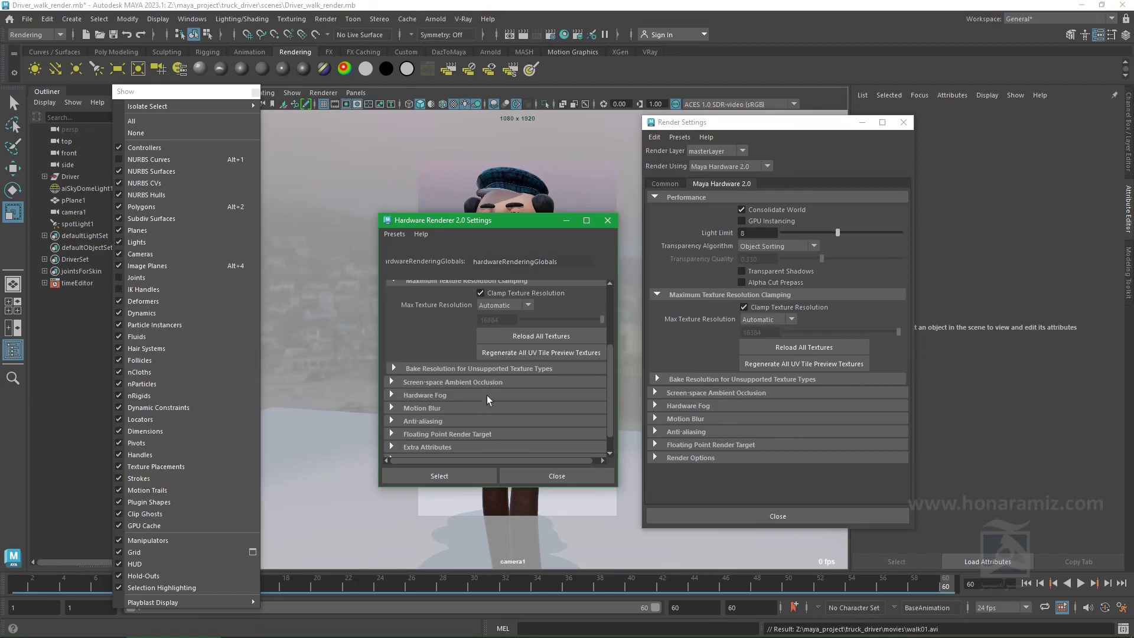
scroll(487, 396, down, 2)
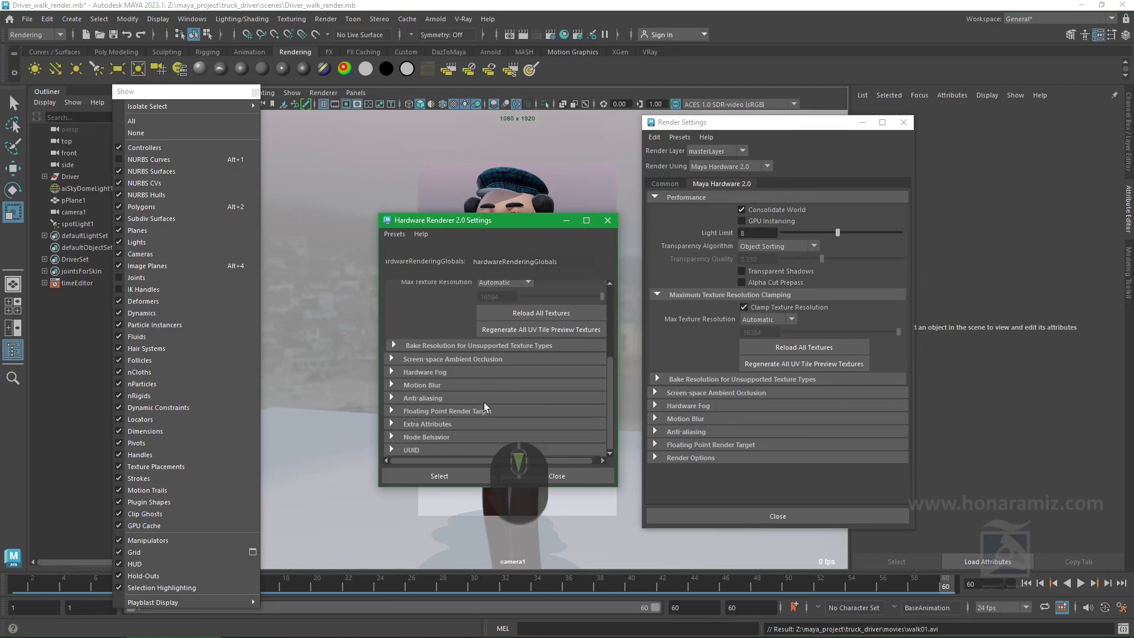
click(608, 221)
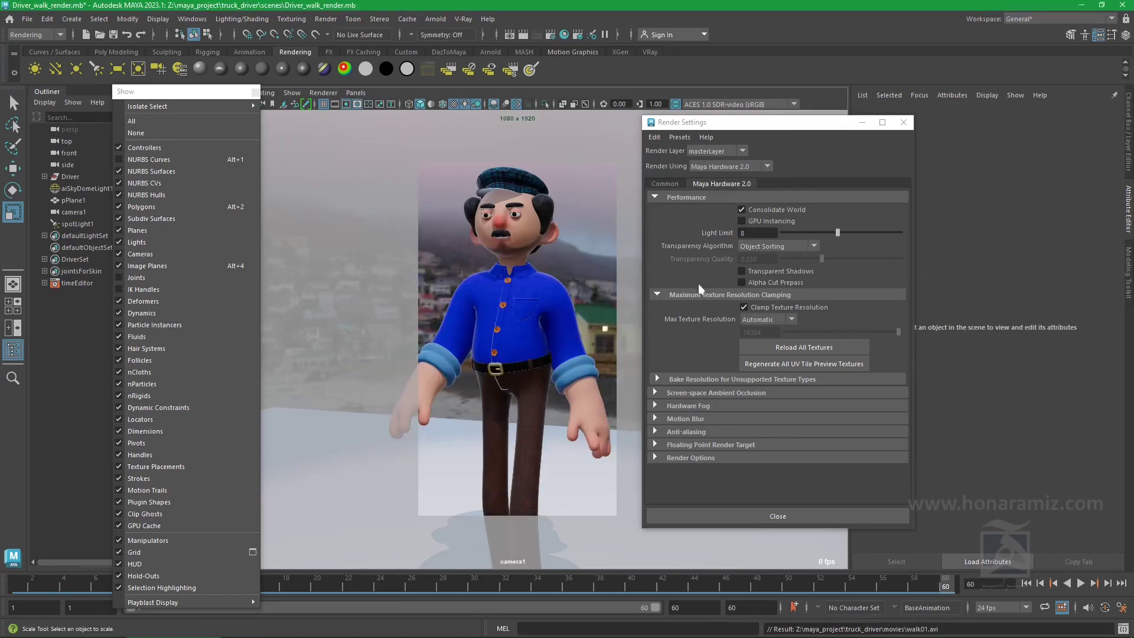
click(678, 395)
Turn on Screen-space Ambient Occlusion, then expand and collapse the texture bake and motion blur sections
click(741, 405)
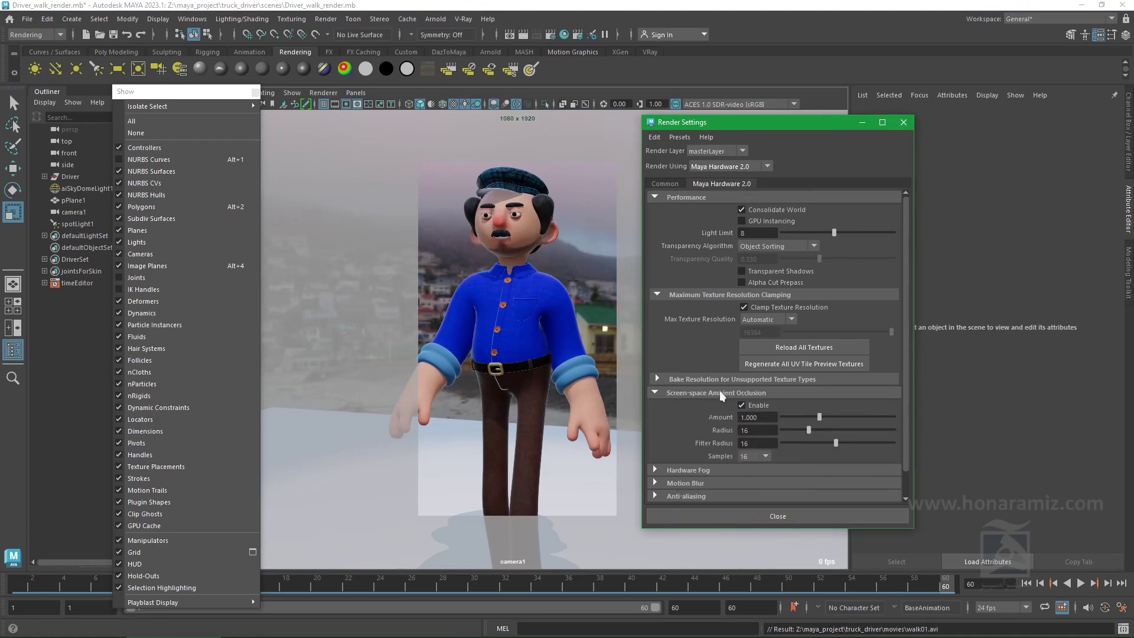
click(719, 391)
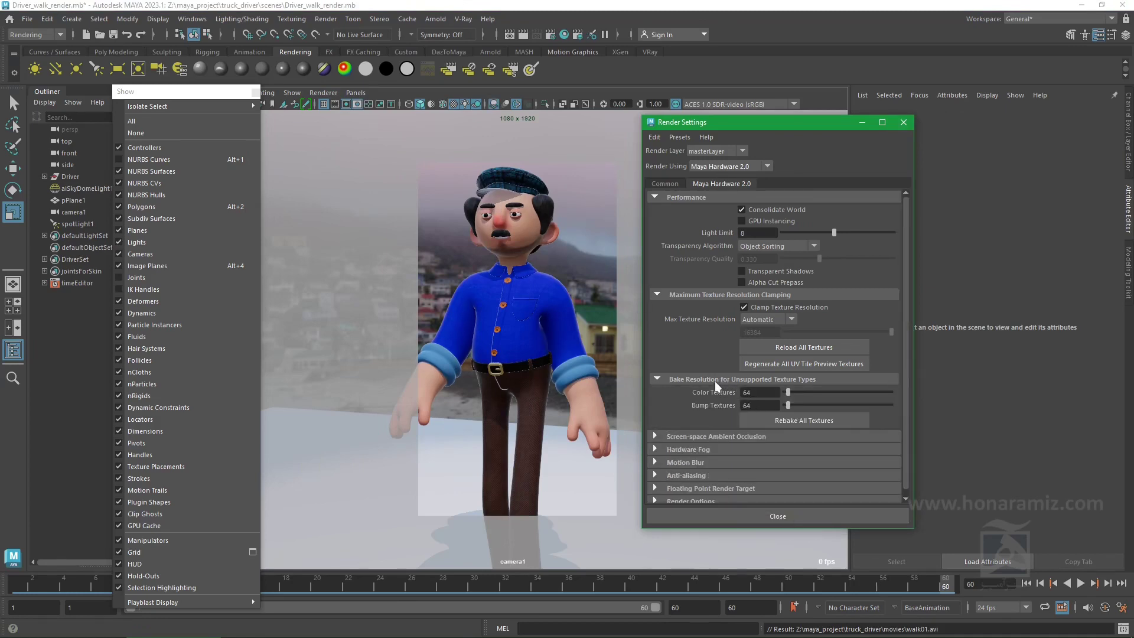
click(715, 380)
click(700, 418)
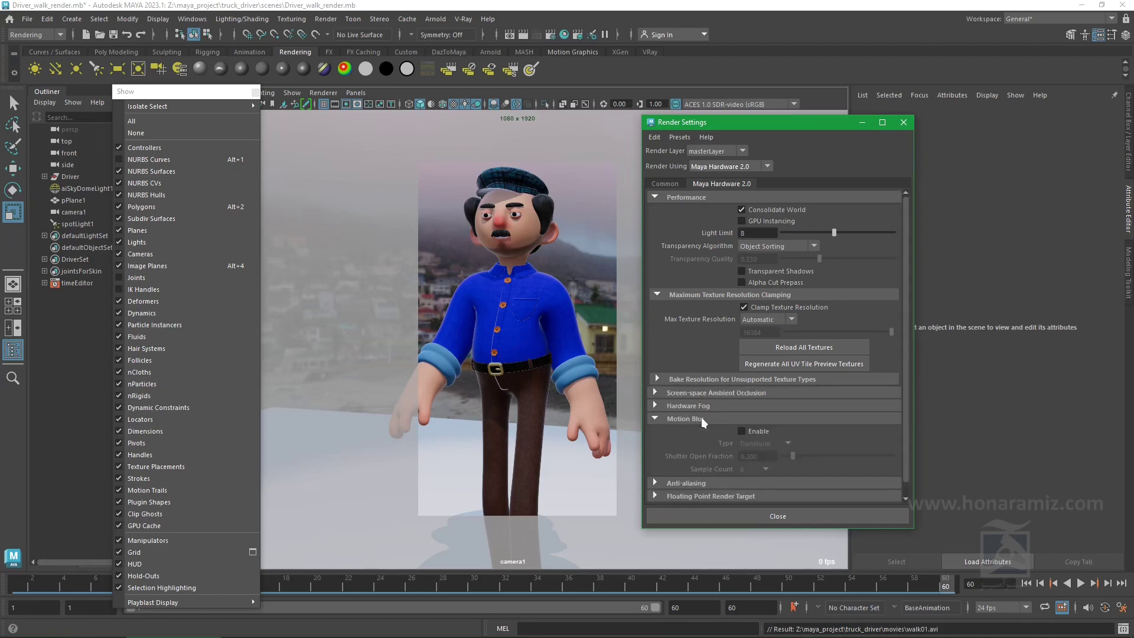
click(701, 419)
click(696, 419)
click(697, 418)
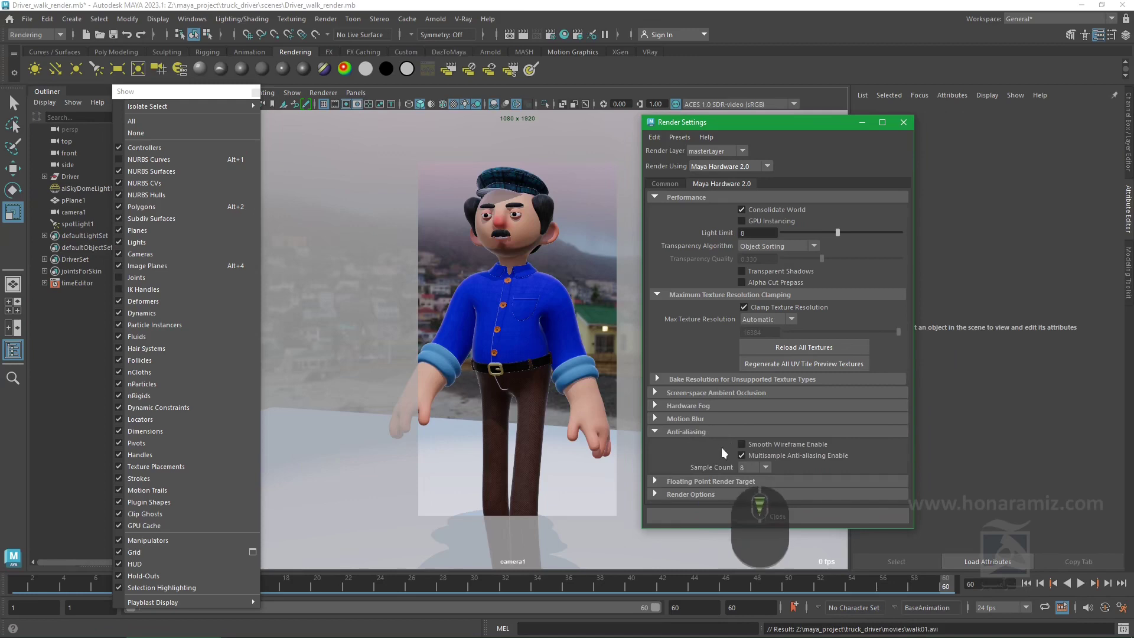
Set the anti-aliasing sample count to 16
click(760, 462)
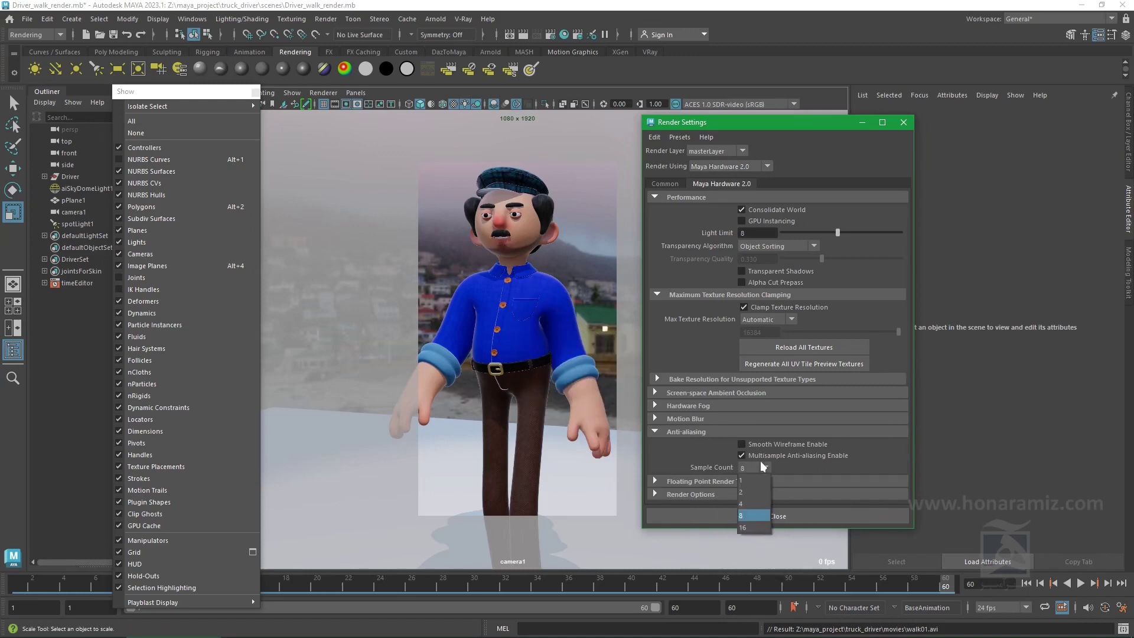
click(747, 526)
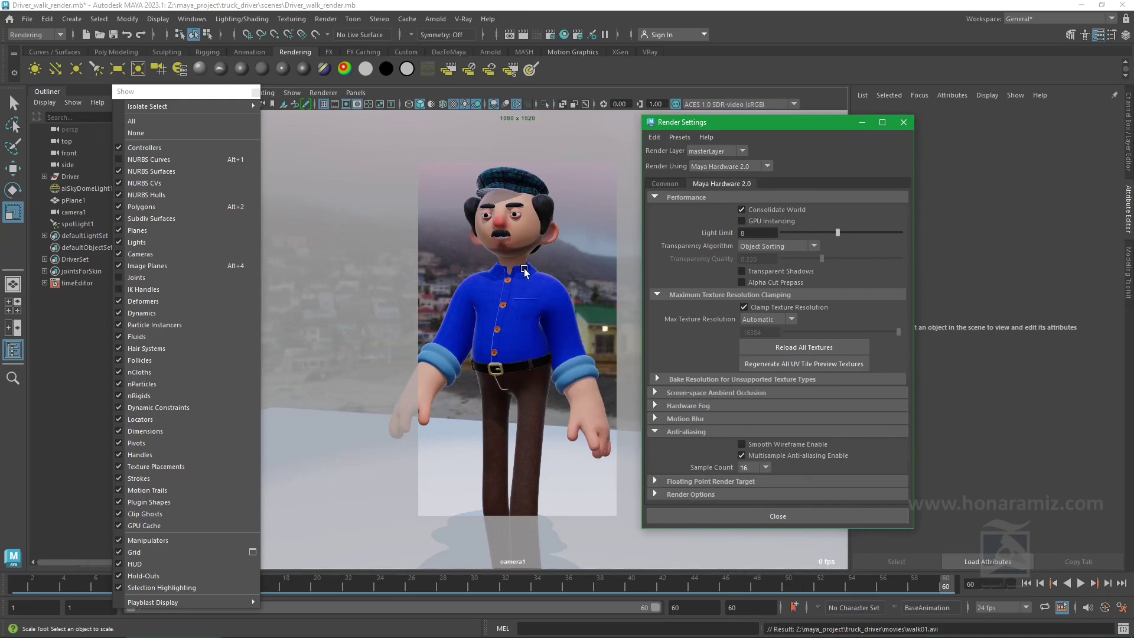
click(752, 468)
click(749, 514)
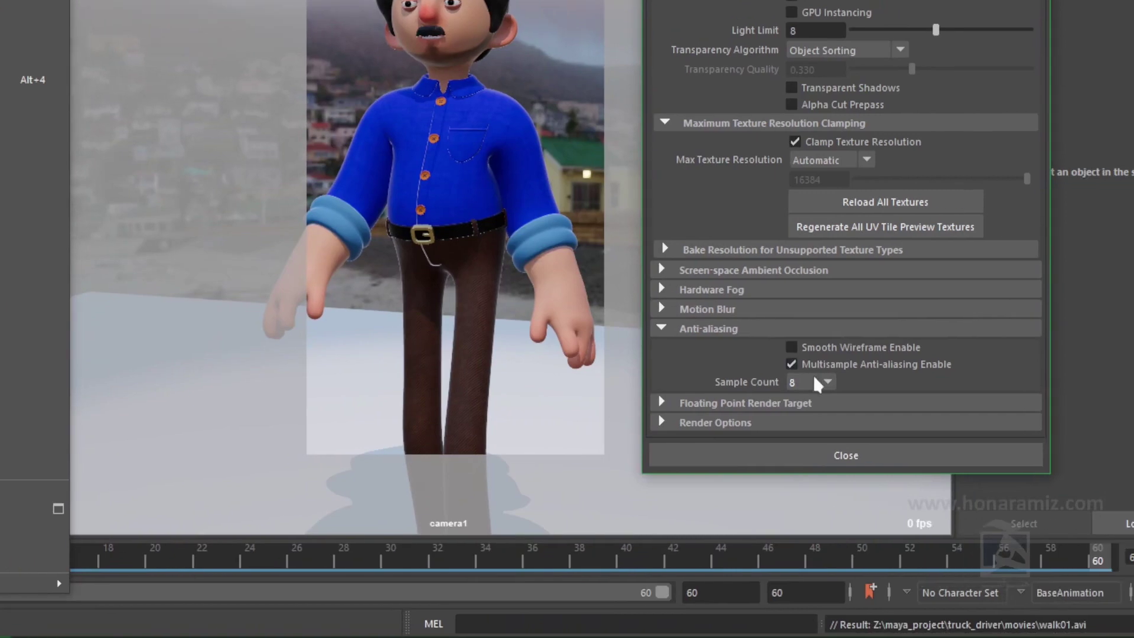
click(812, 381)
click(798, 471)
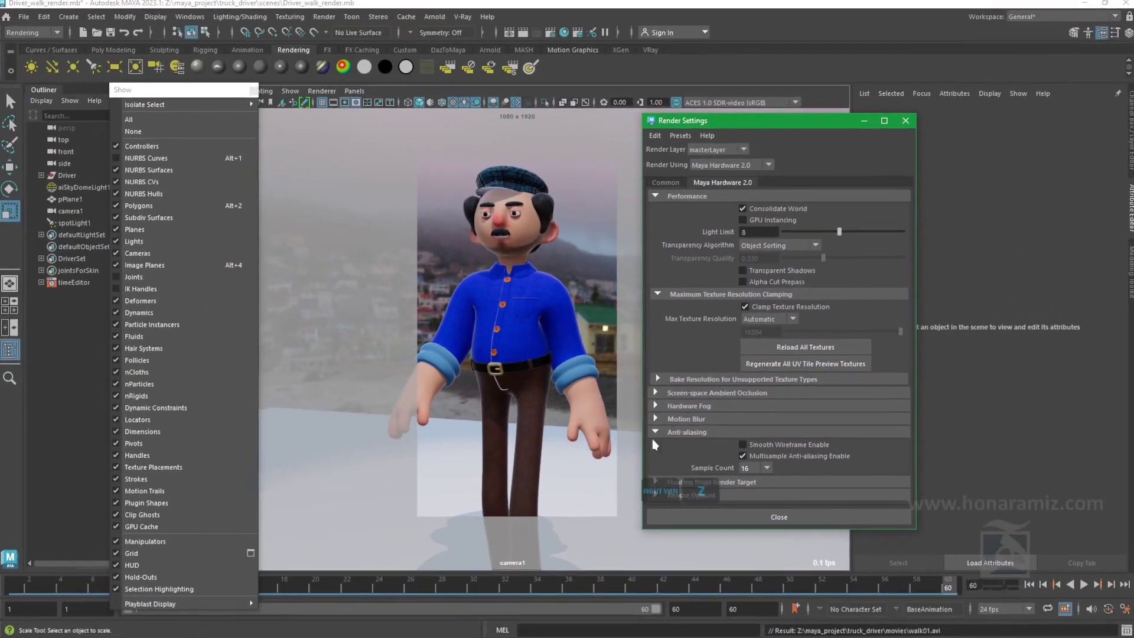
click(748, 469)
click(748, 469)
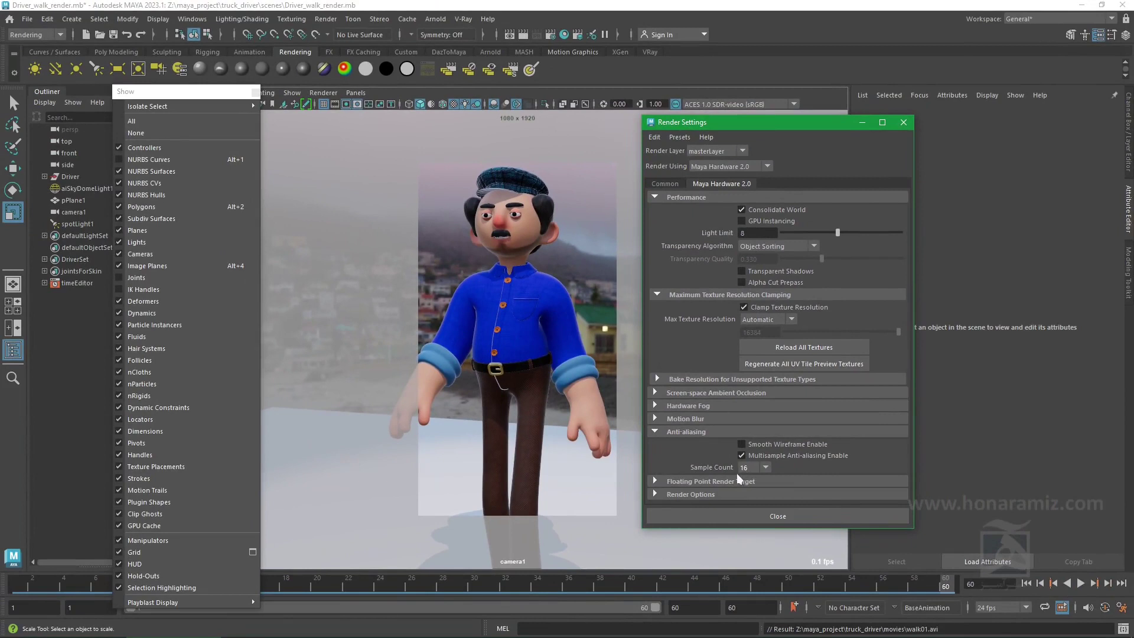
Raise the screen-space ambient occlusion Amount above its default of 1.000
click(697, 392)
click(744, 405)
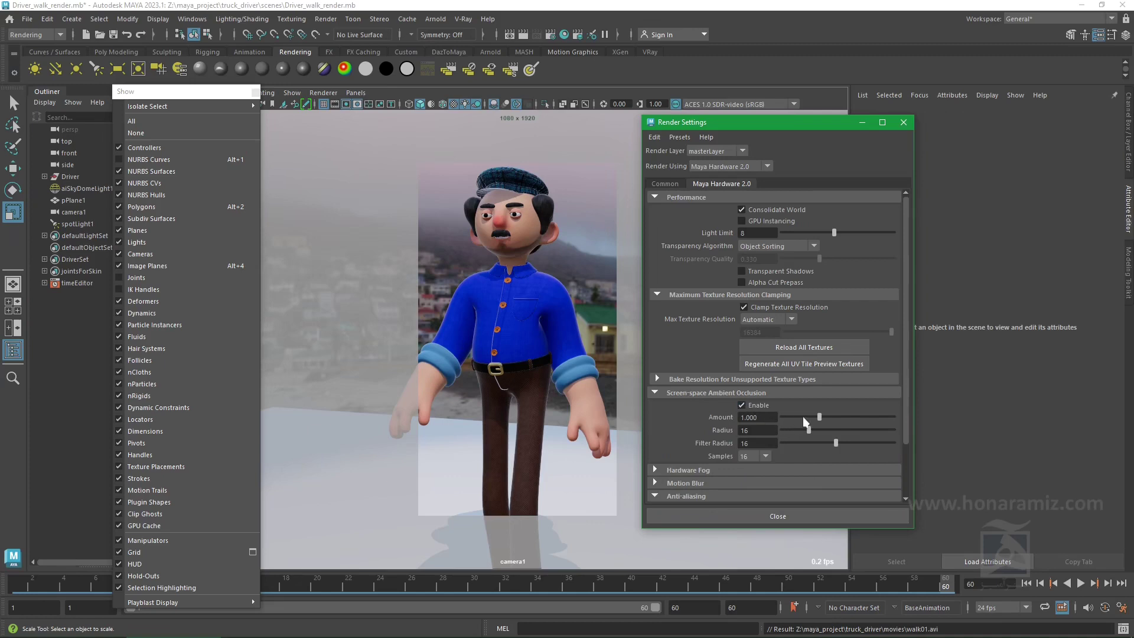
mouse_move(819, 417)
mouse_down()
mouse_move(869, 417)
mouse_move(830, 418)
mouse_up()
In the Common tab's File Output, set the image format to PNG (png)
click(672, 181)
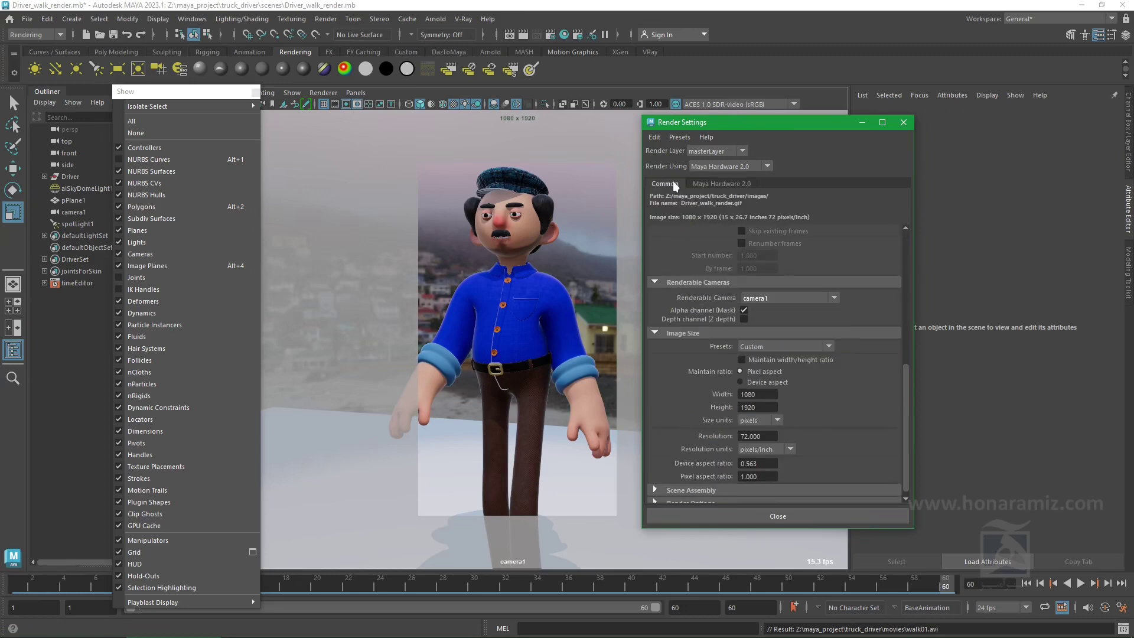
scroll(783, 325, up, 3)
scroll(817, 321, up, 3)
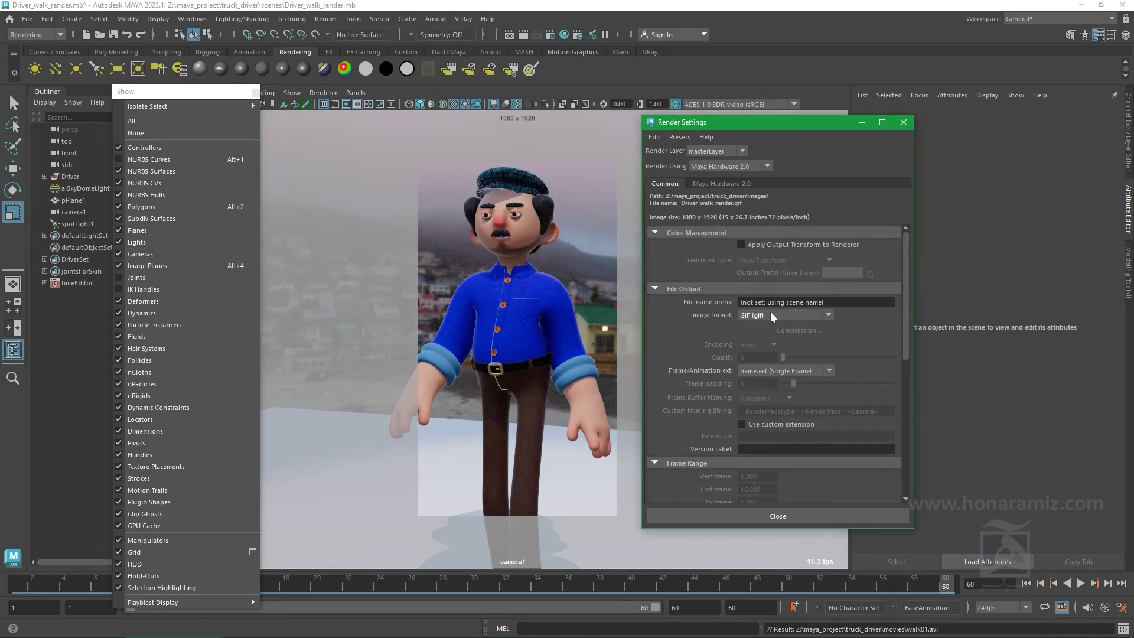
click(772, 316)
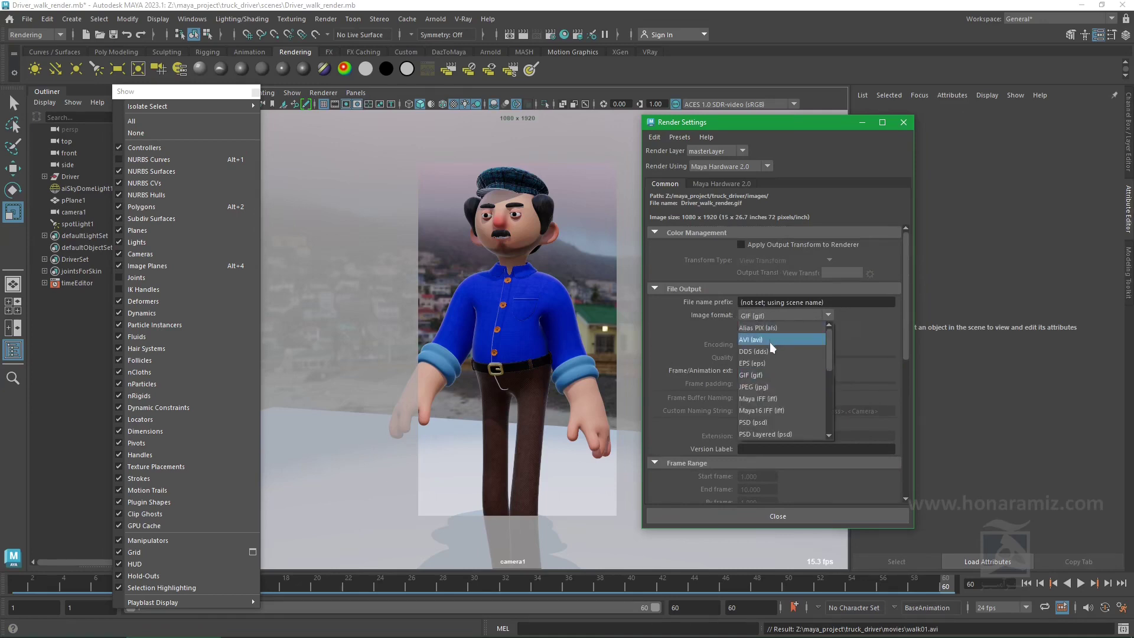
scroll(770, 375, down, 2)
scroll(771, 375, down, 1)
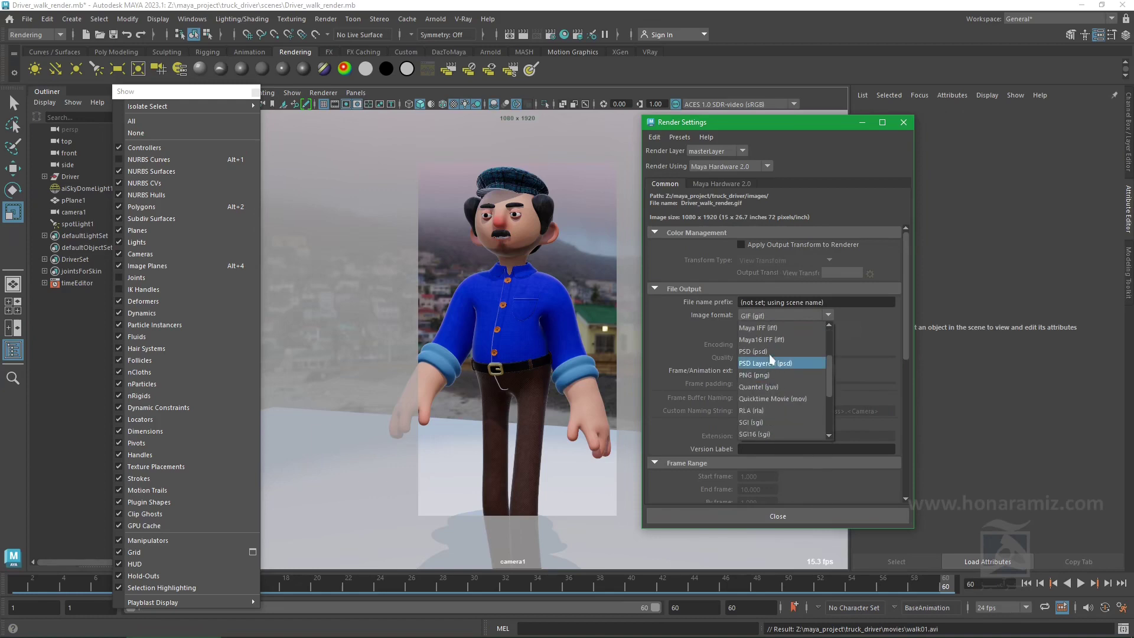
scroll(772, 366, up, 1)
scroll(766, 339, up, 1)
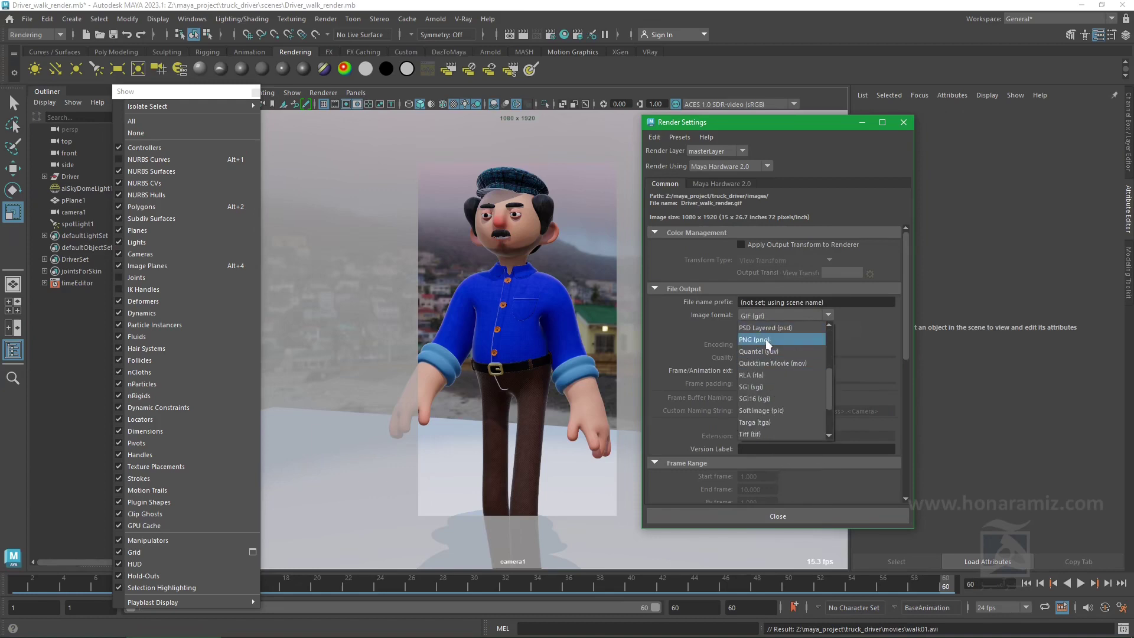
scroll(765, 339, up, 1)
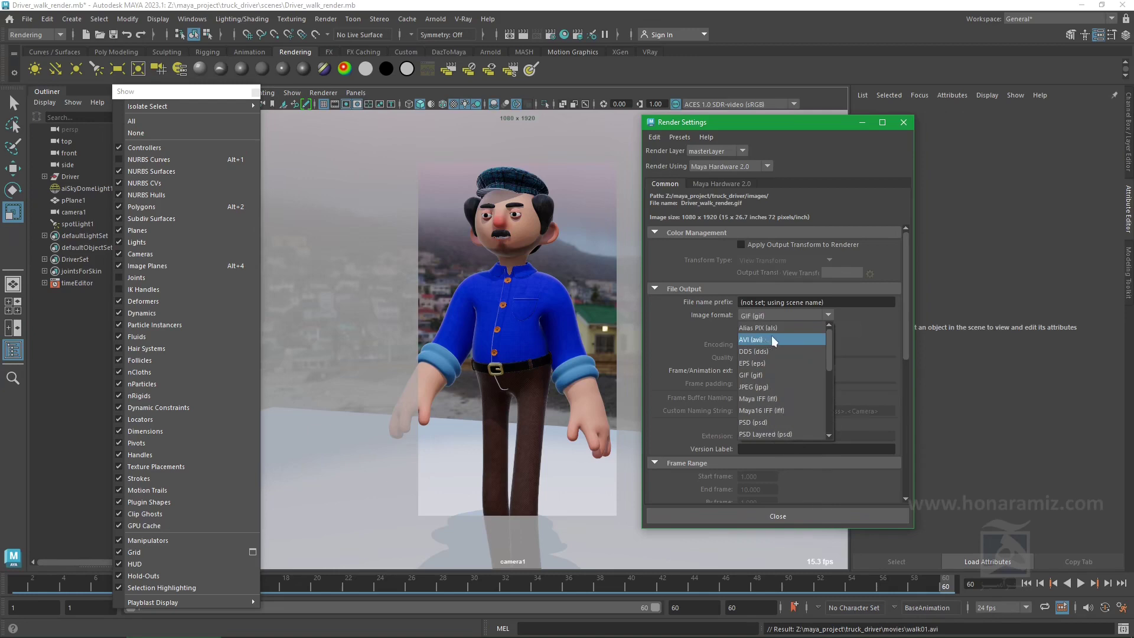
scroll(771, 335, down, 2)
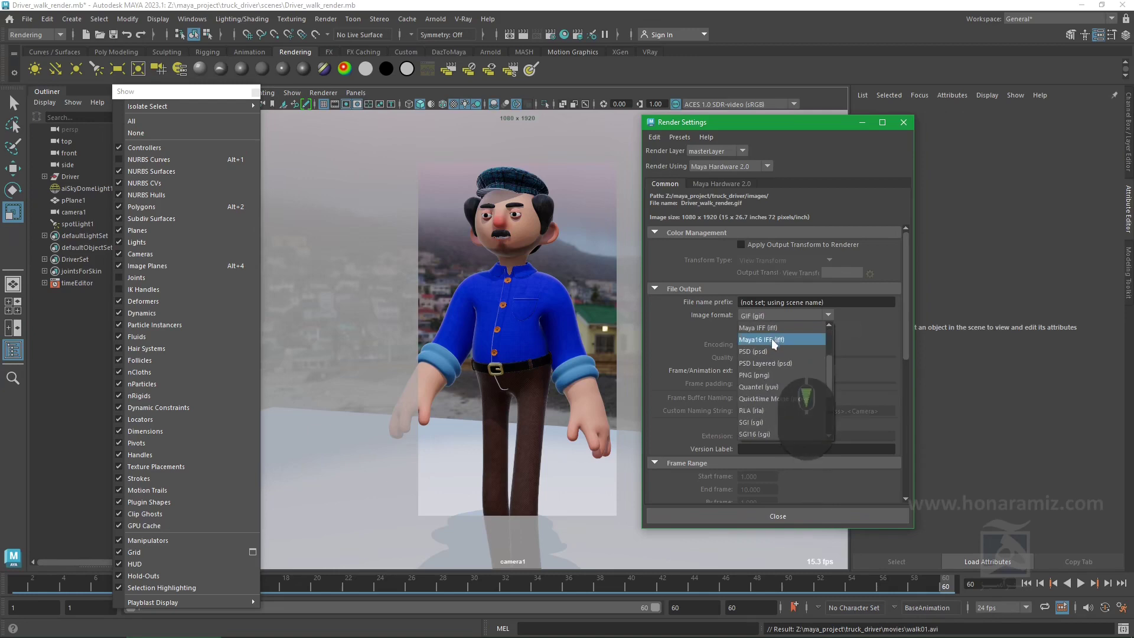
click(771, 376)
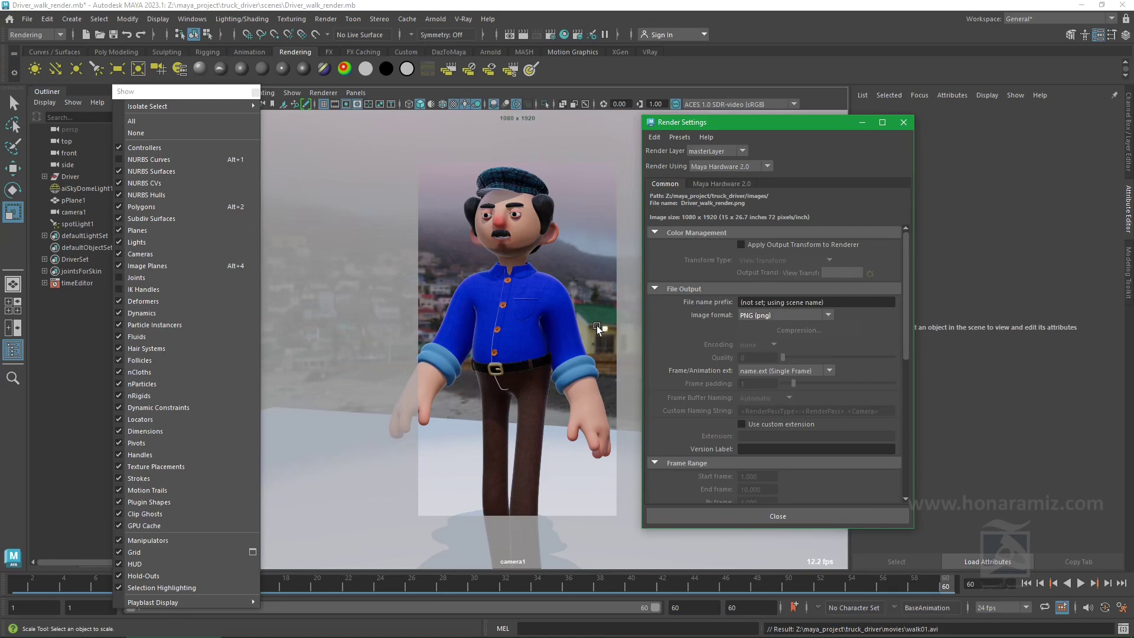
click(767, 316)
Set the Frame/Animation ext to name_#.ext for per-frame numbered files
click(783, 370)
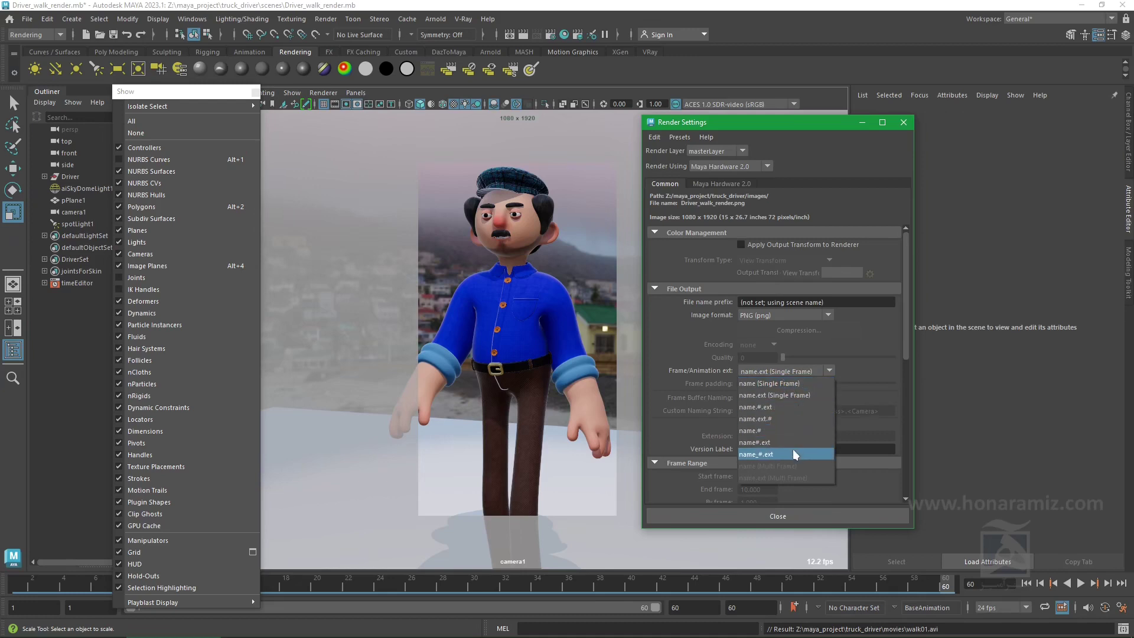
click(746, 455)
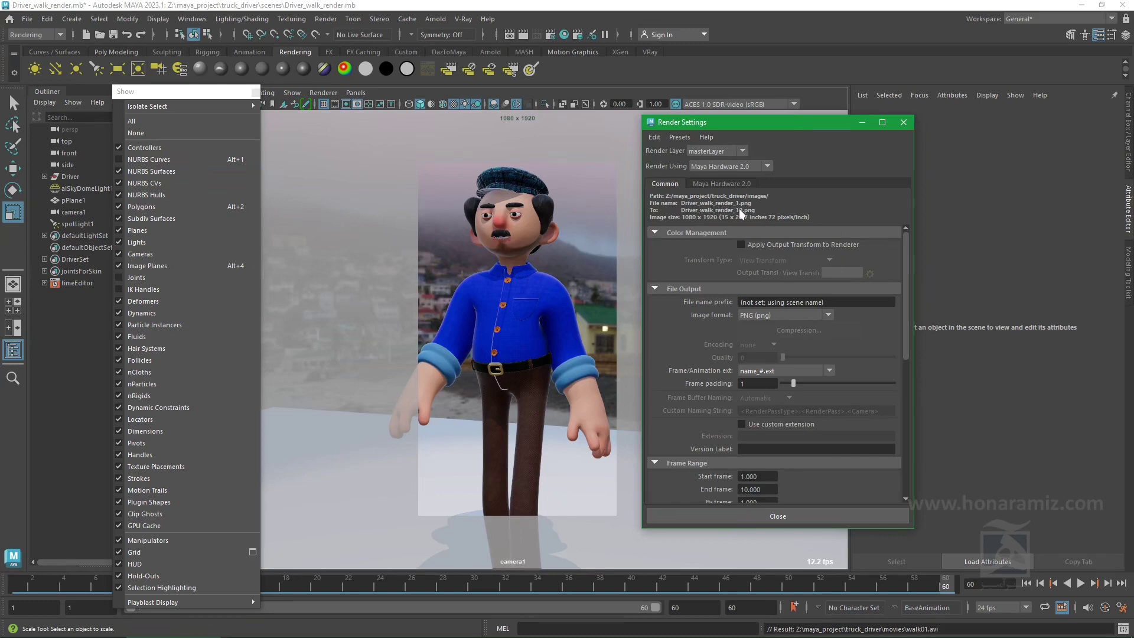
Set the render range End frame to 60 with a By frame step of 1
scroll(752, 245, down, 1)
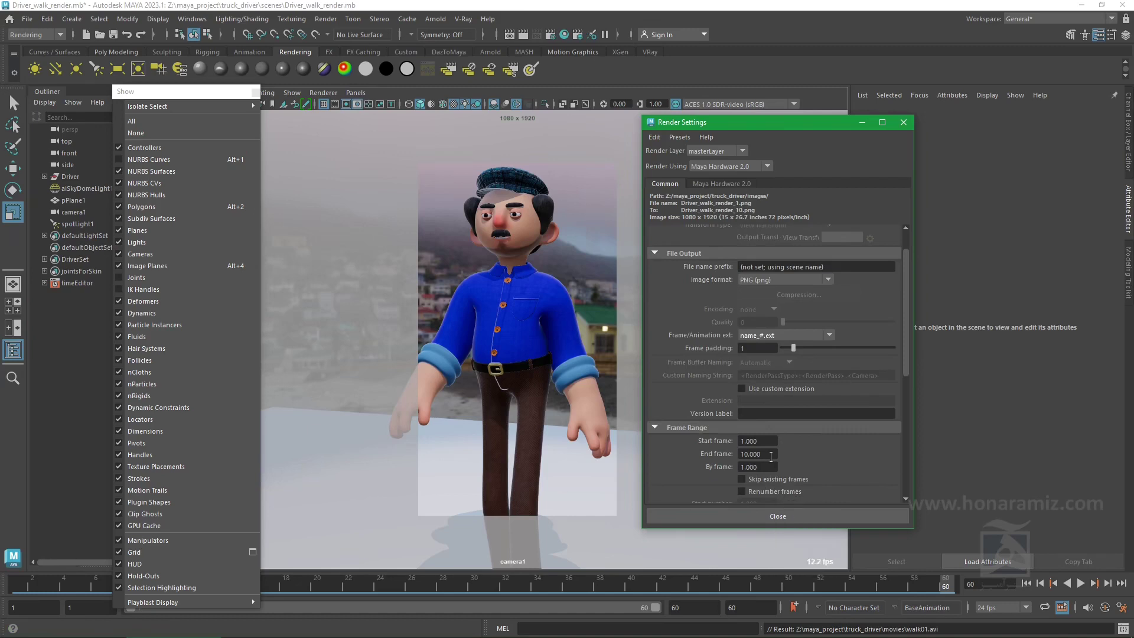
scroll(771, 456, down, 1)
click(767, 418)
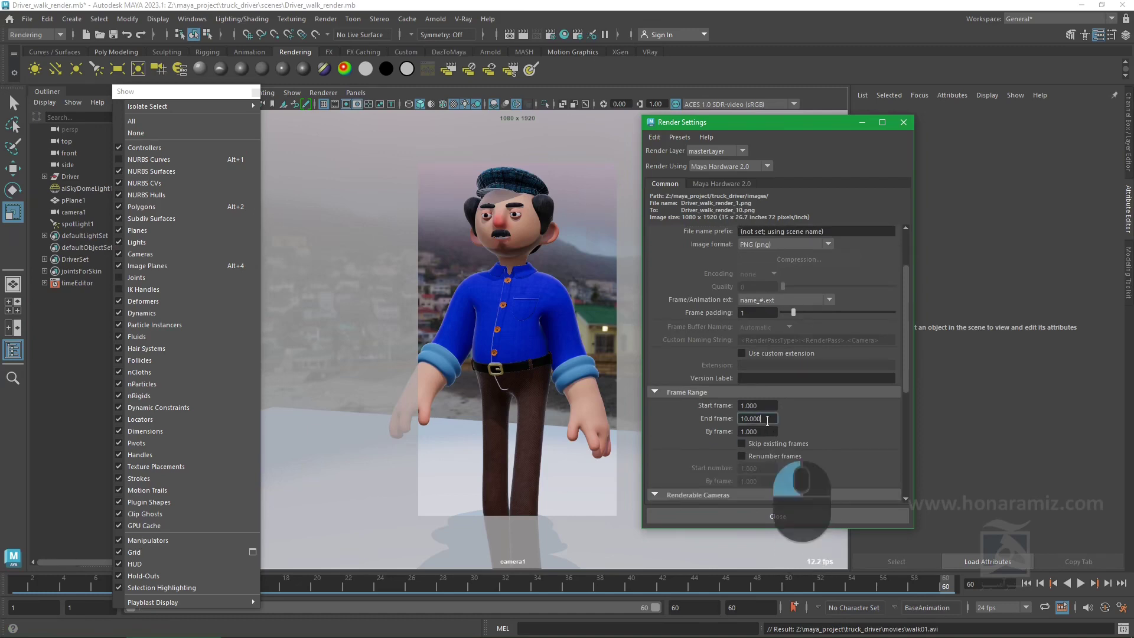
double_click(767, 419)
text(60)
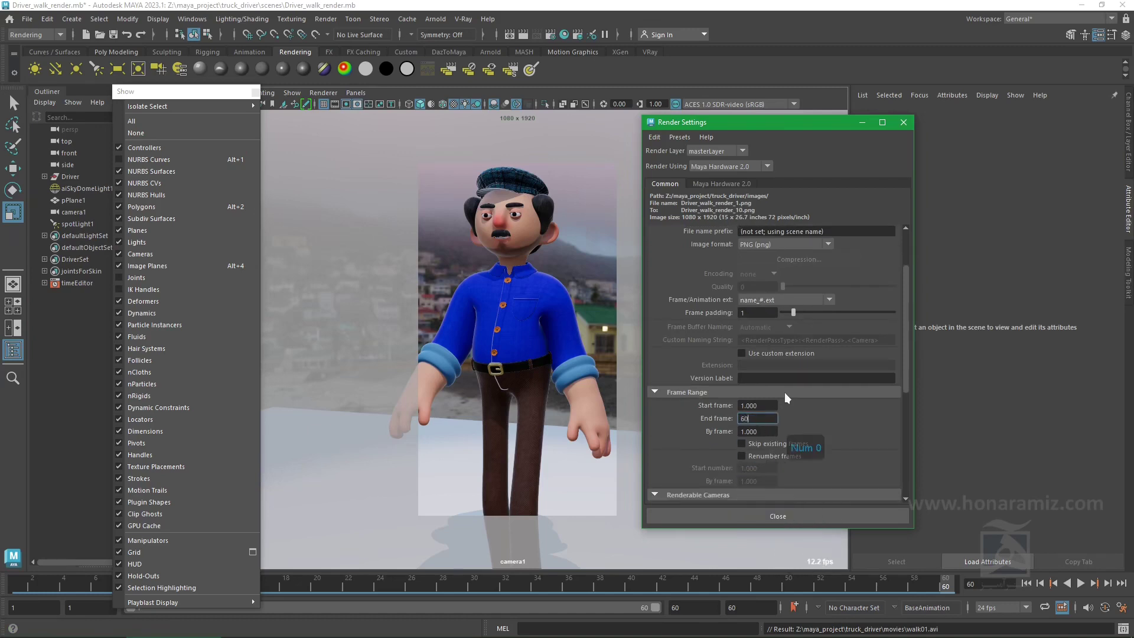
drag(763, 432, 731, 432)
text(2)
key(Return)
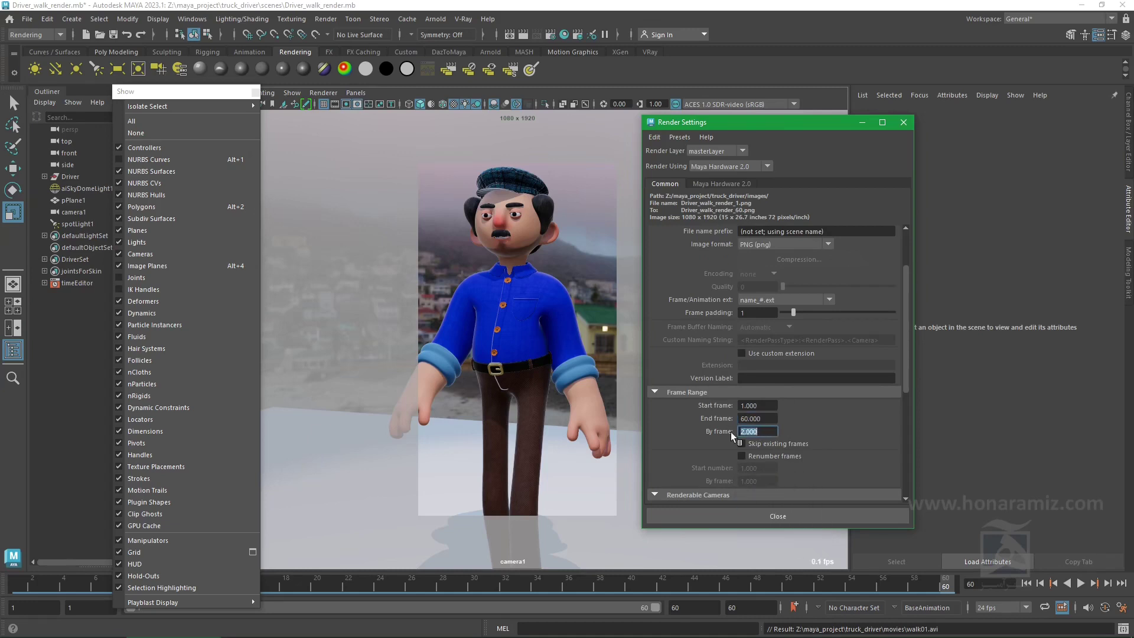
text(1)
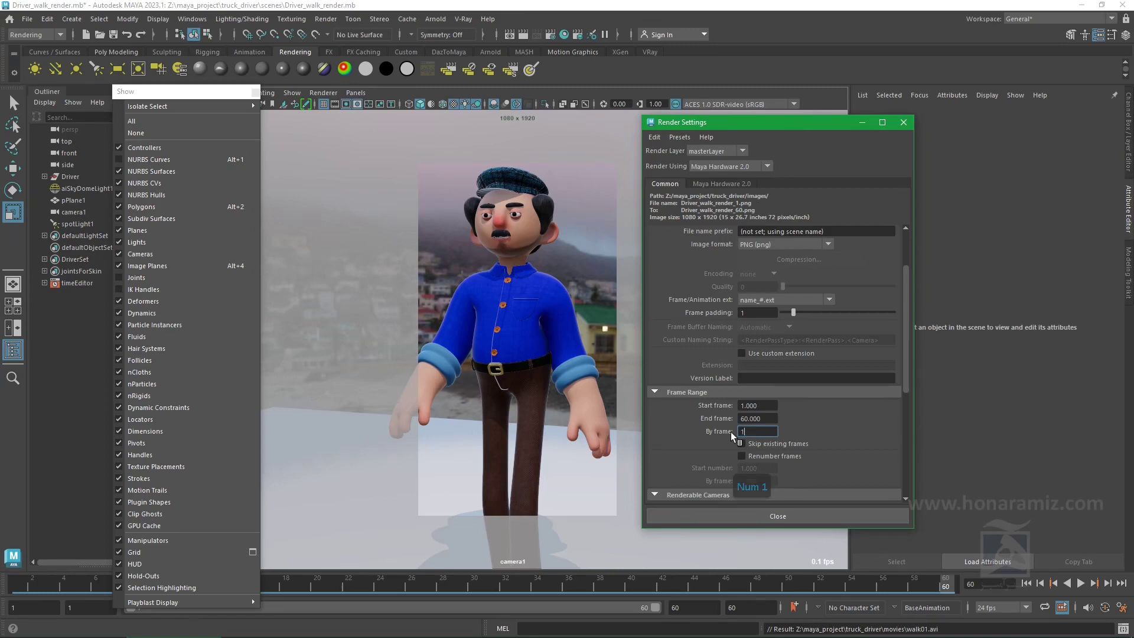
key(Return)
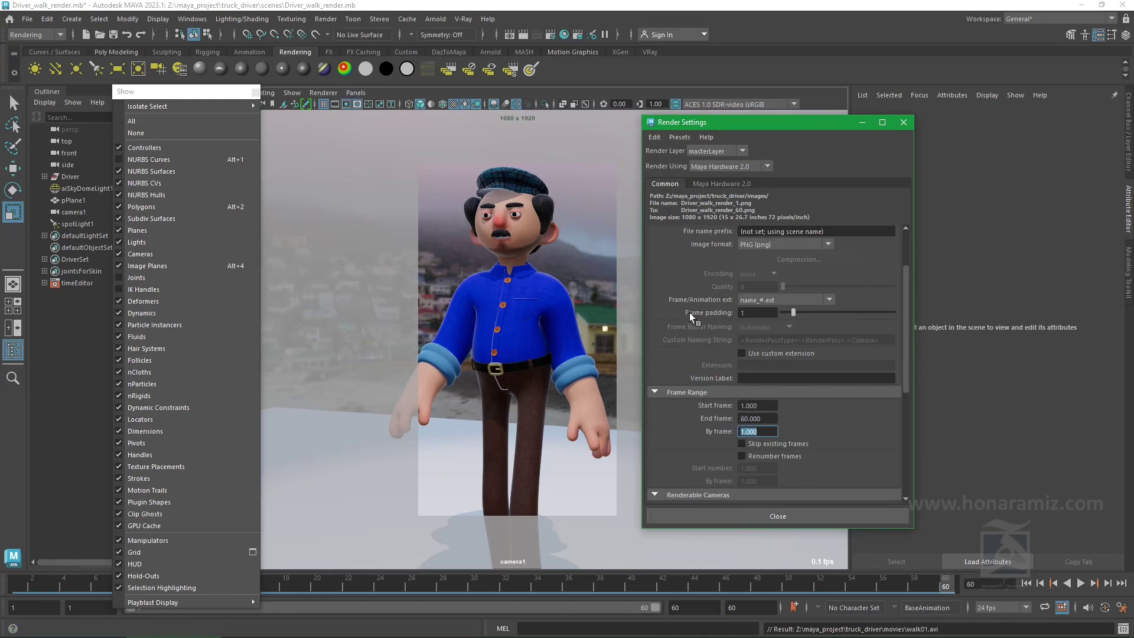
Clear the existing File name prefix text
scroll(689, 313, up, 3)
click(792, 306)
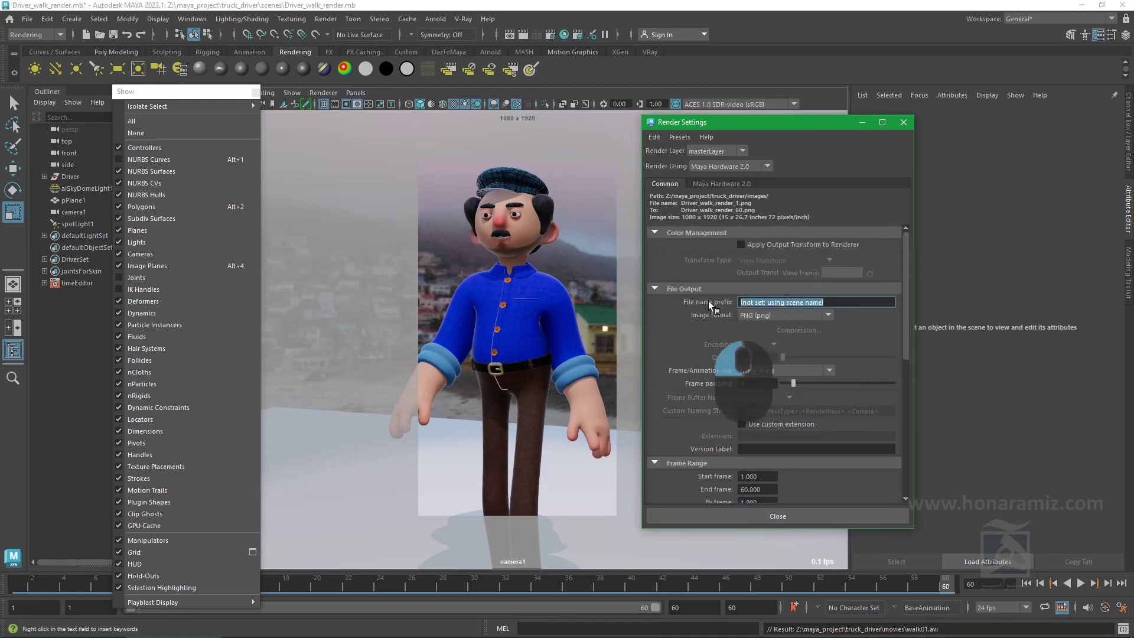
key(BackSpace)
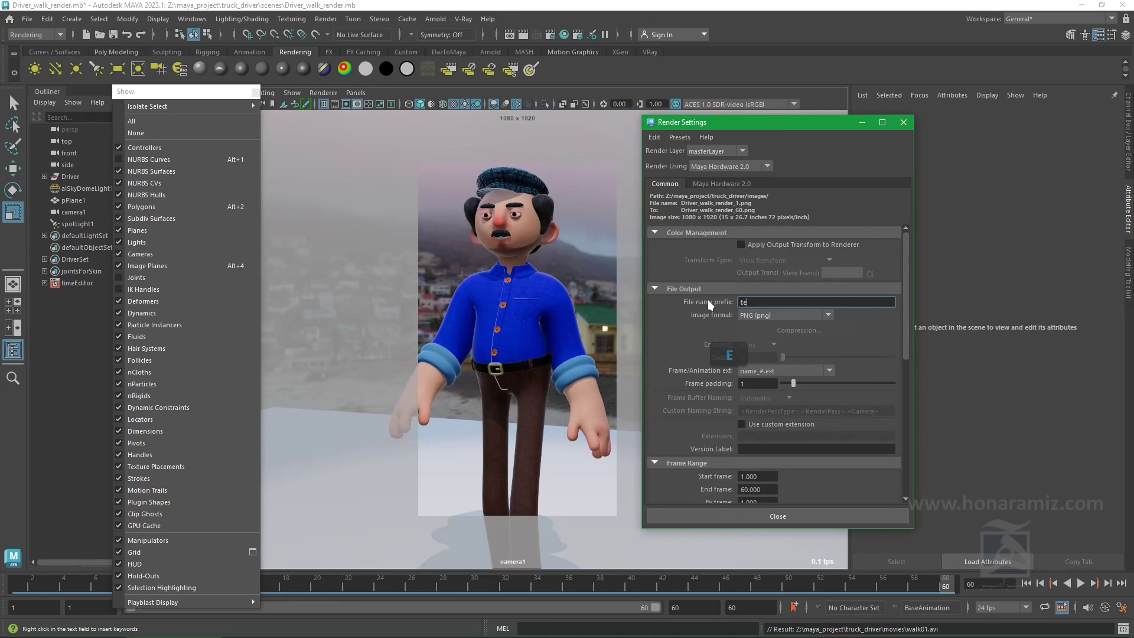
Enter walk_ as the file name prefix, then replace it with the <Camera> keyword
text(wal)
text(k_)
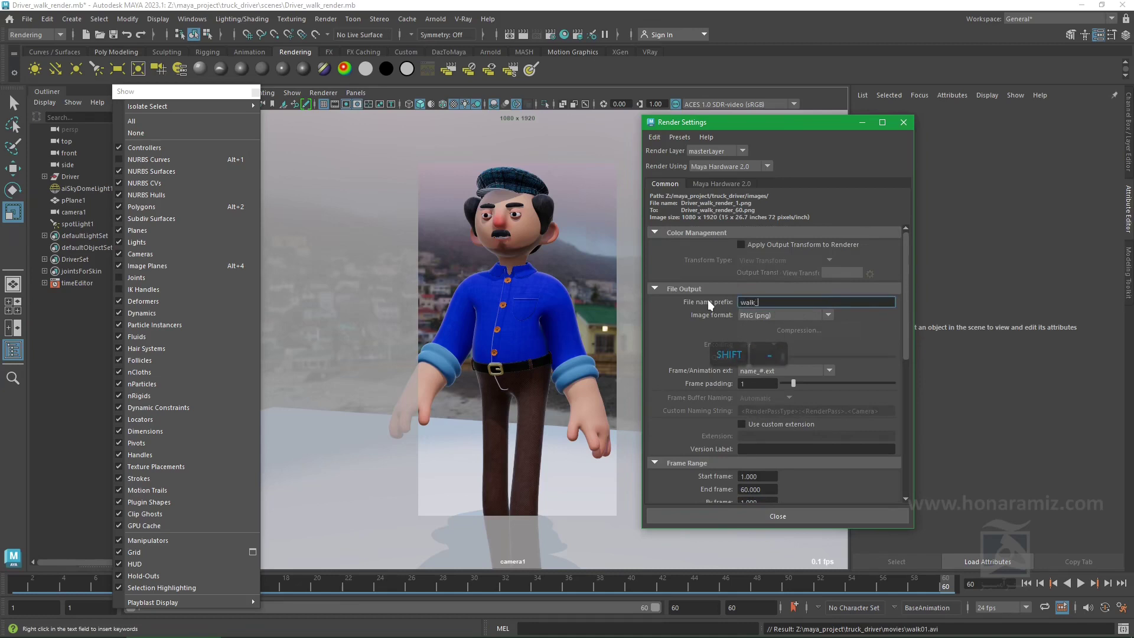
key(Return)
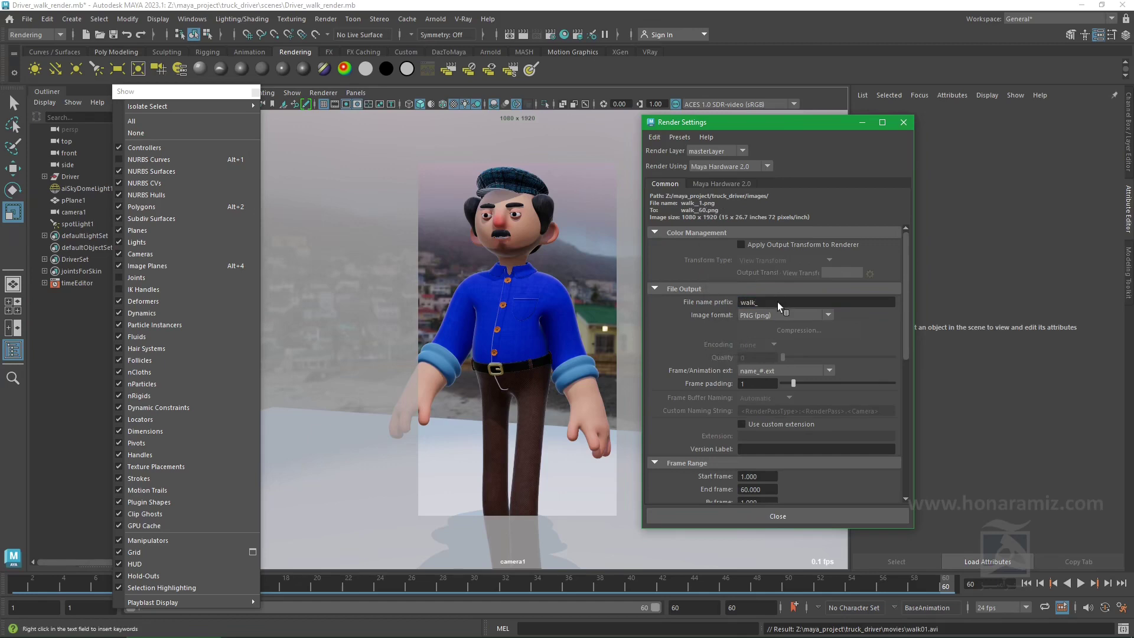
drag(777, 302, 735, 303)
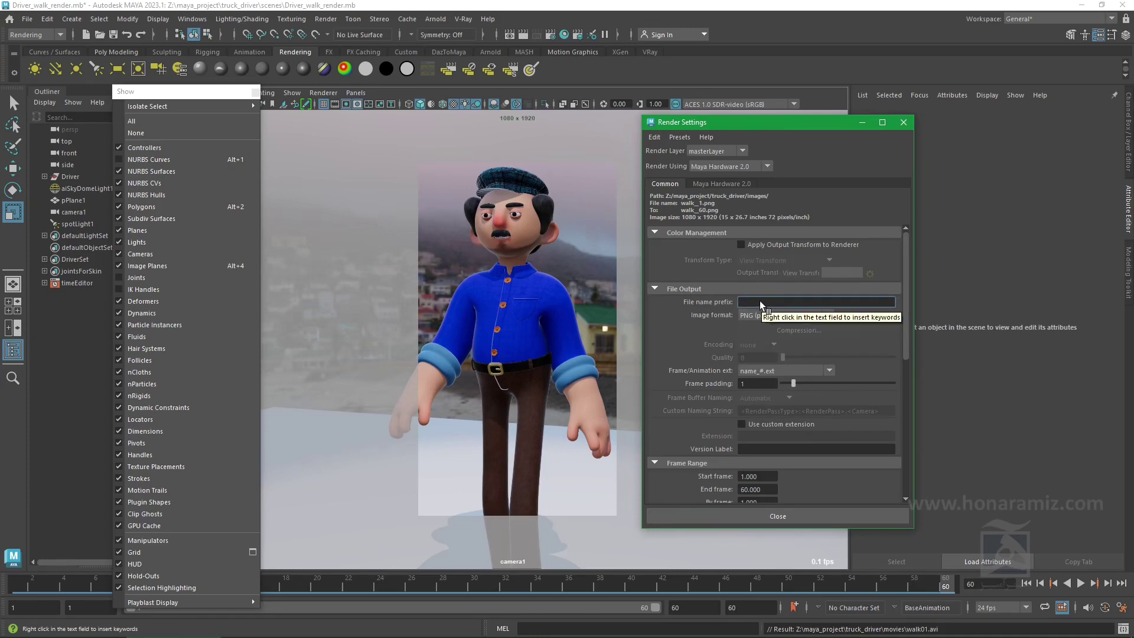
right_click(759, 300)
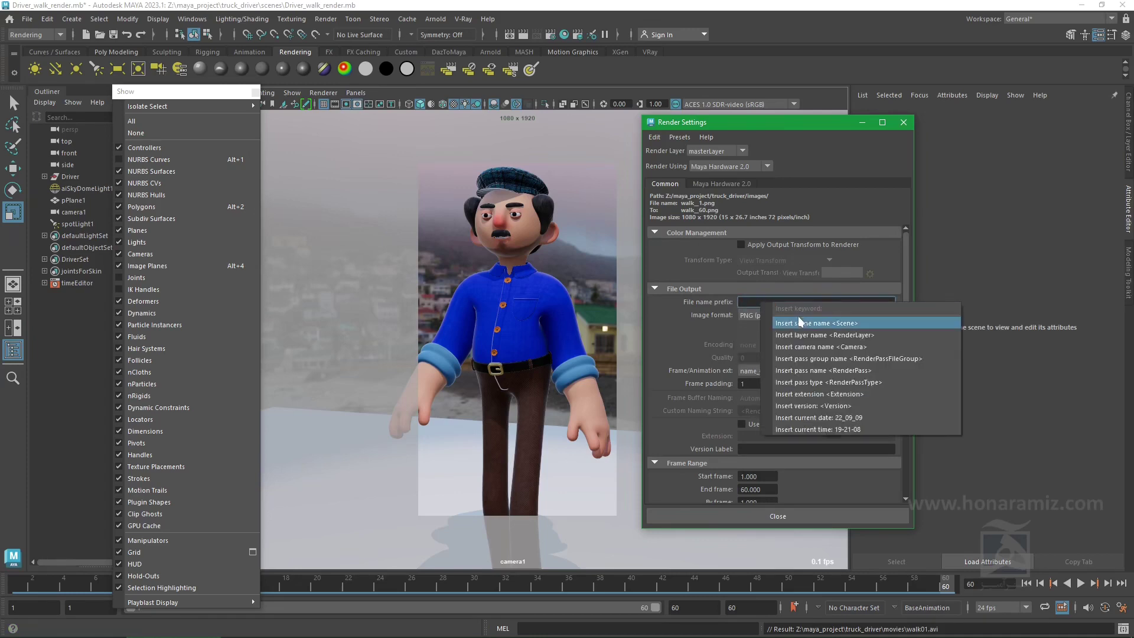
click(821, 346)
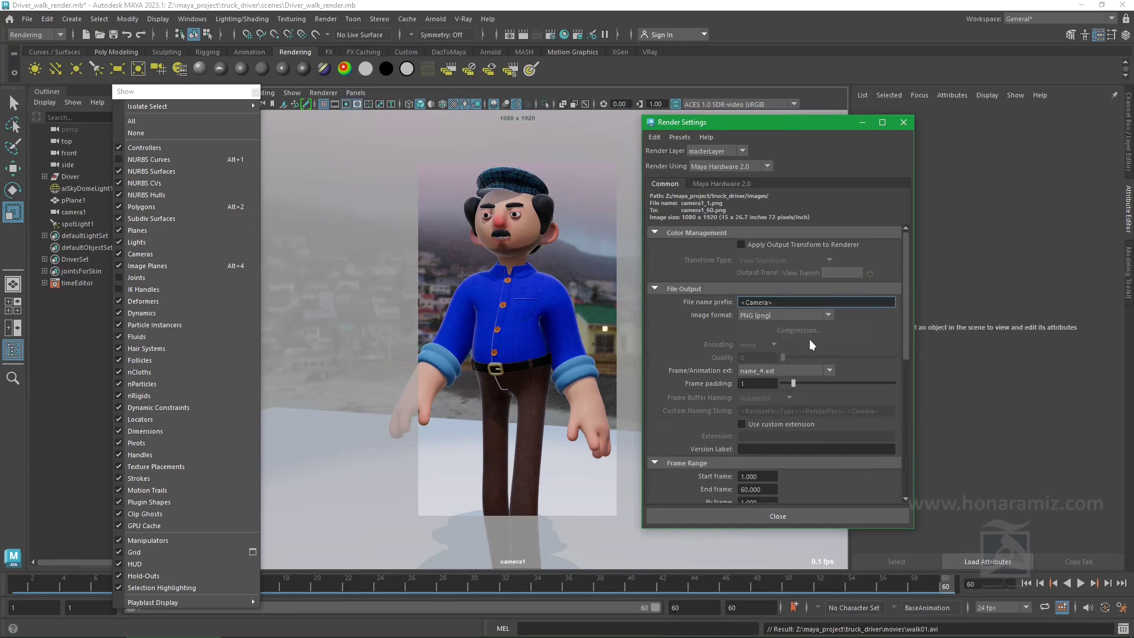
click(762, 384)
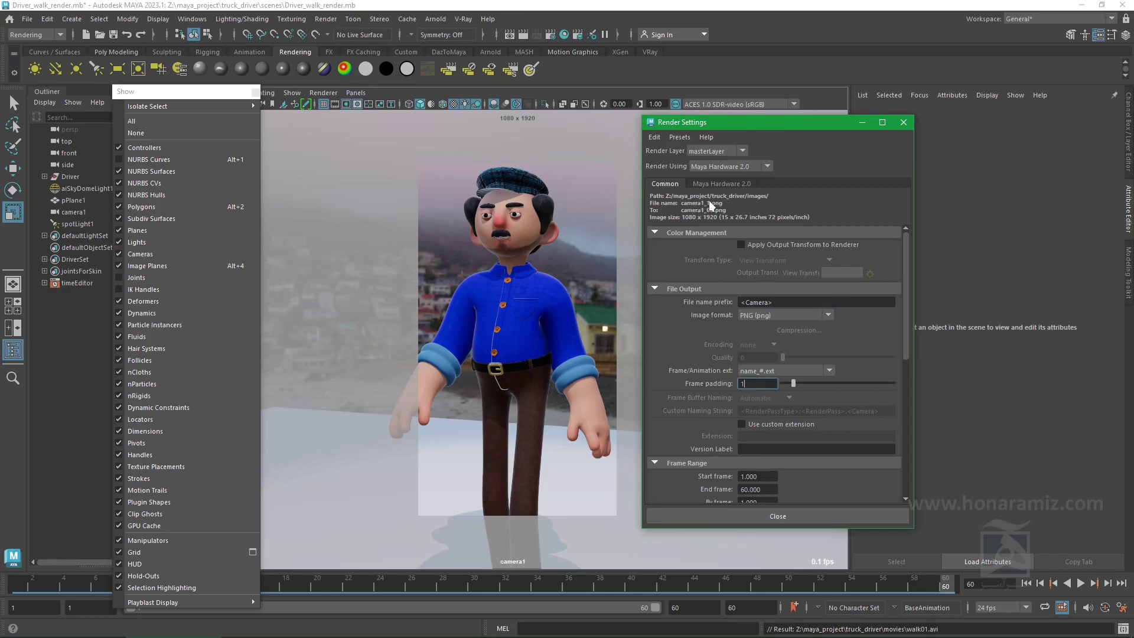
Append the <Scene> keyword to make the prefix <Camera>_<Scene>
right_click(783, 302)
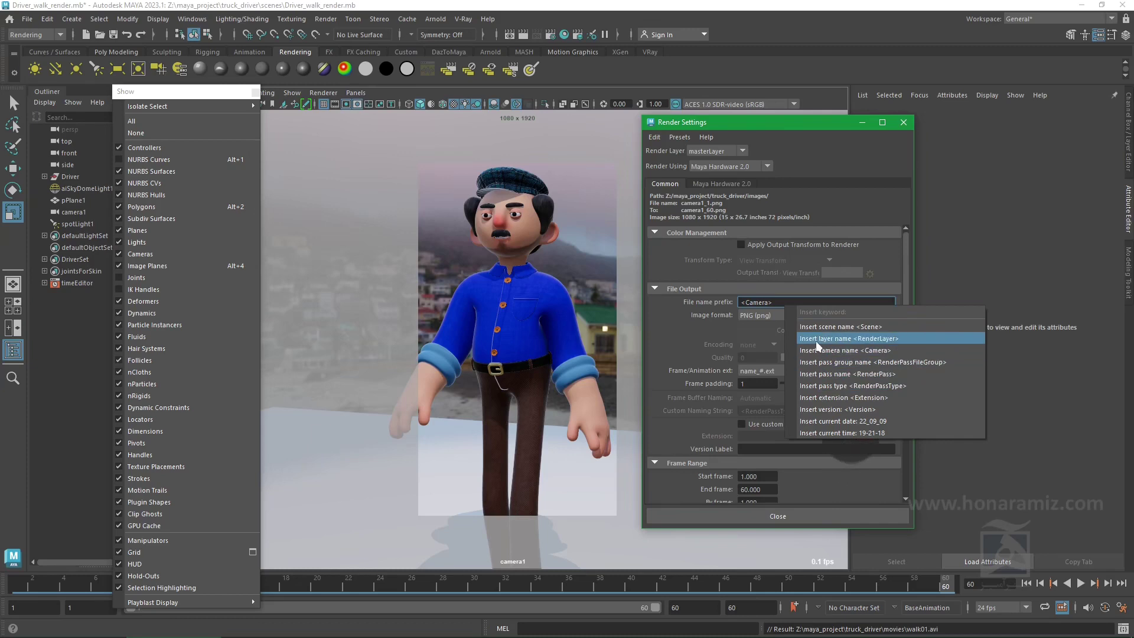
click(816, 326)
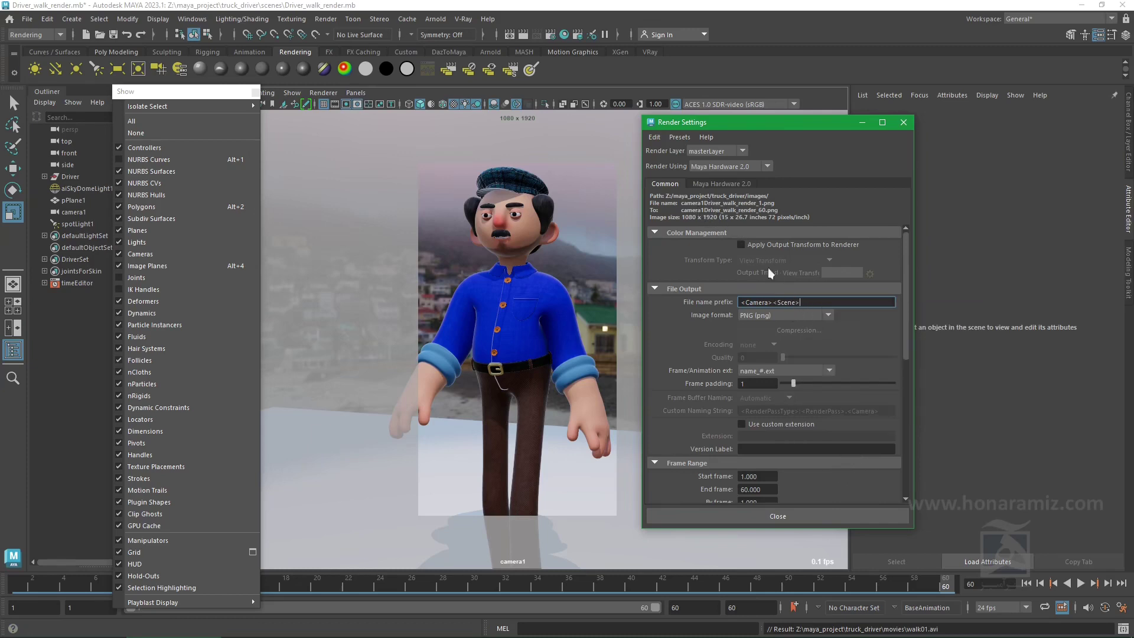
key(shift)
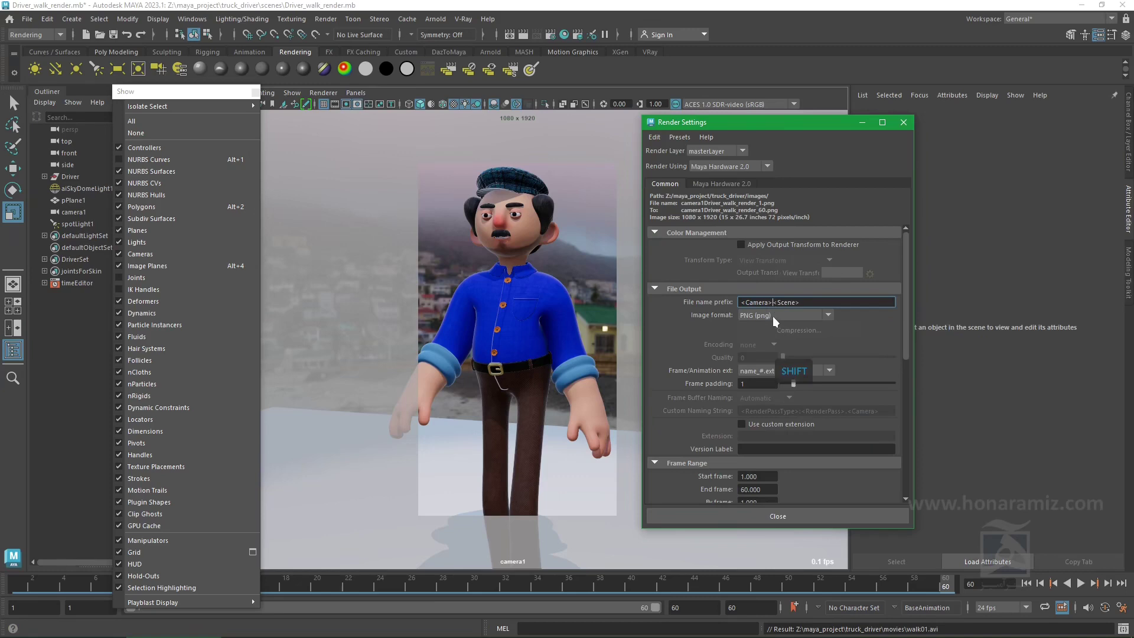
text(_)
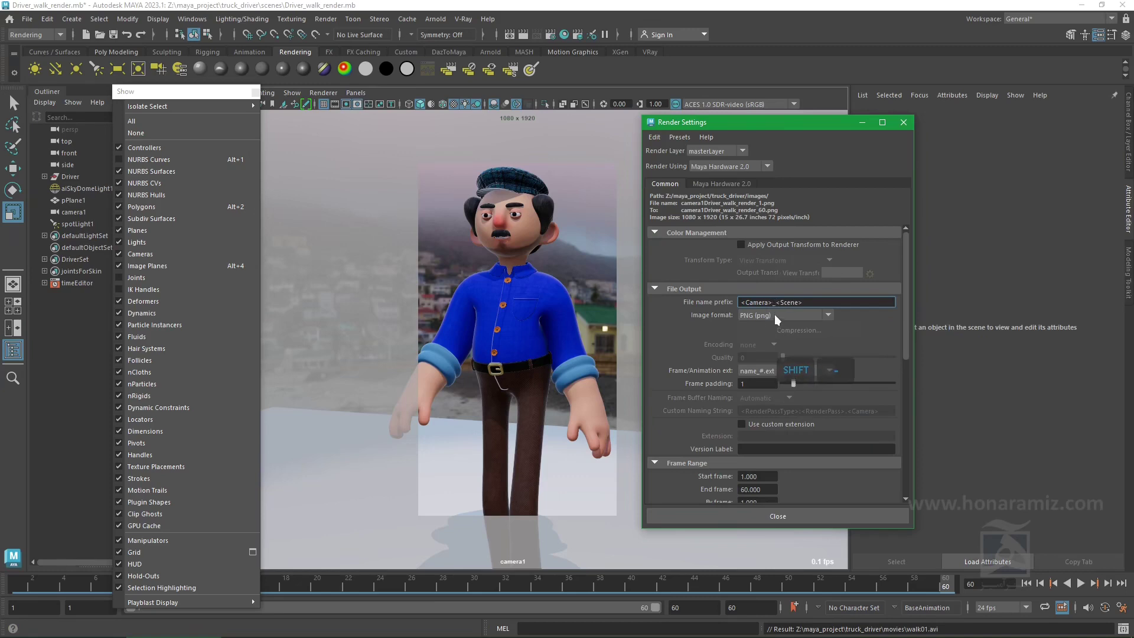
click(760, 384)
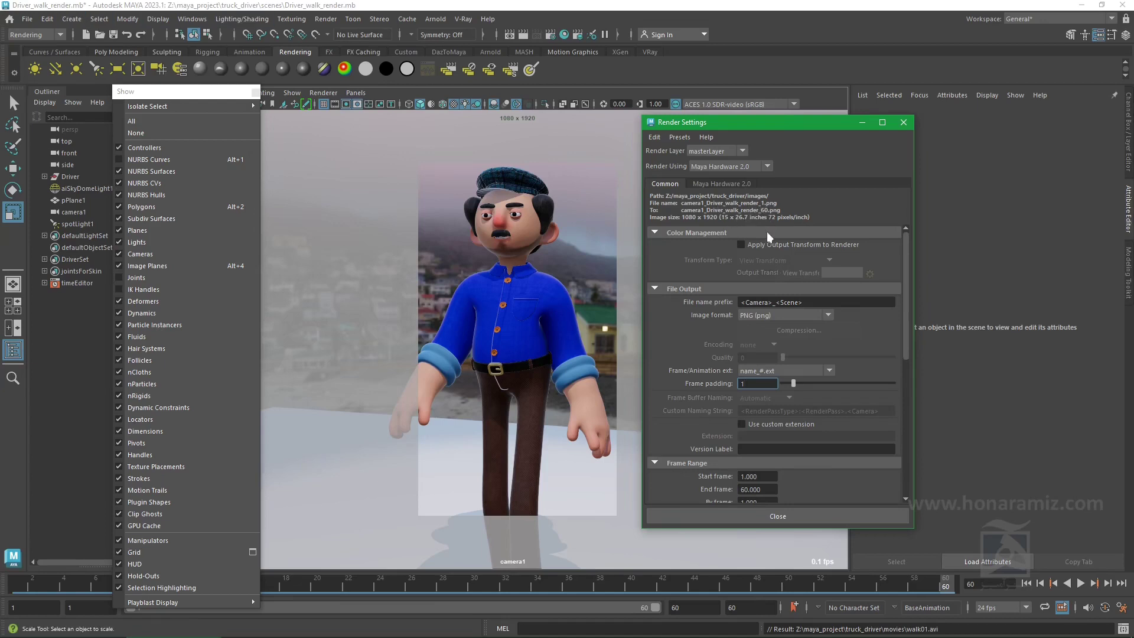
Clear the keyword prefix and set the file name prefix to walk
triple_click(813, 300)
key(BackSpace)
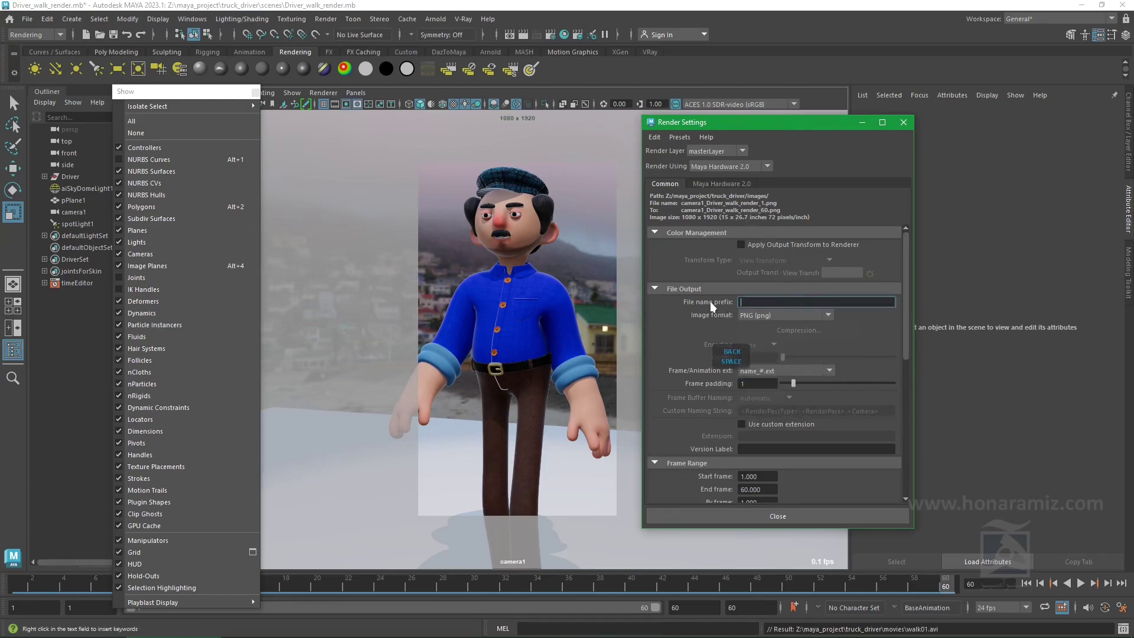
click(755, 384)
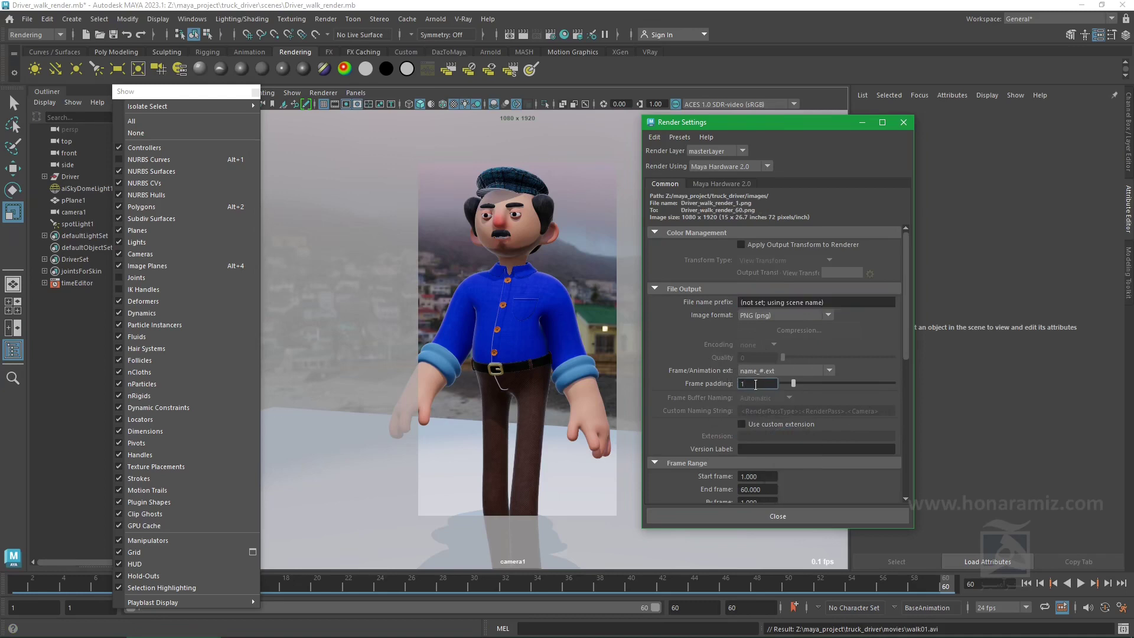
click(821, 301)
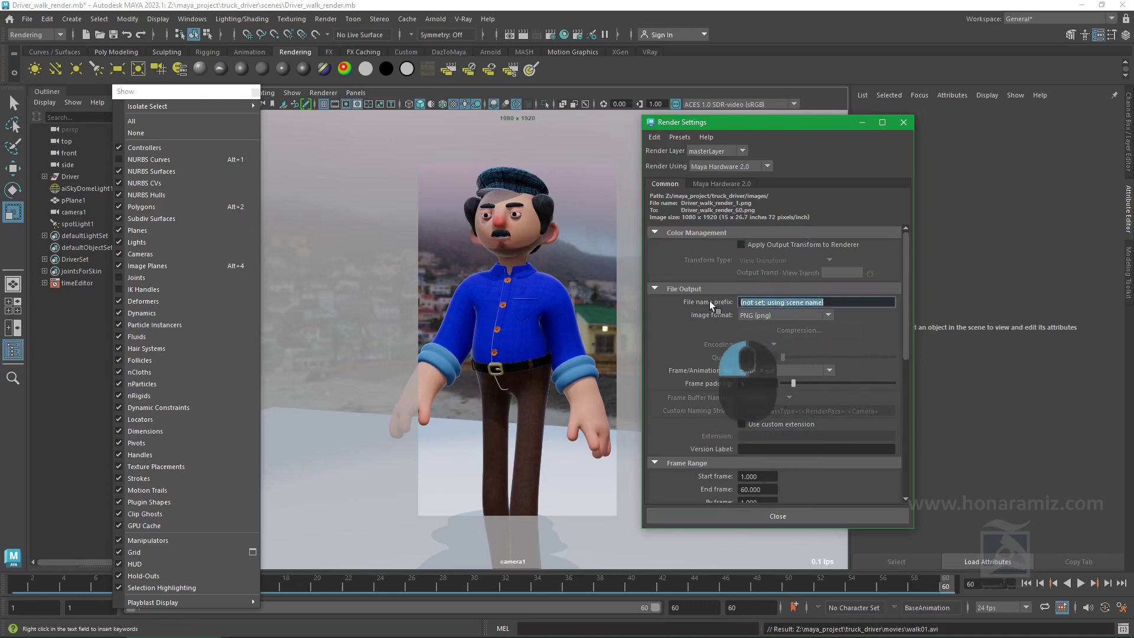
text(walk)
key(Return)
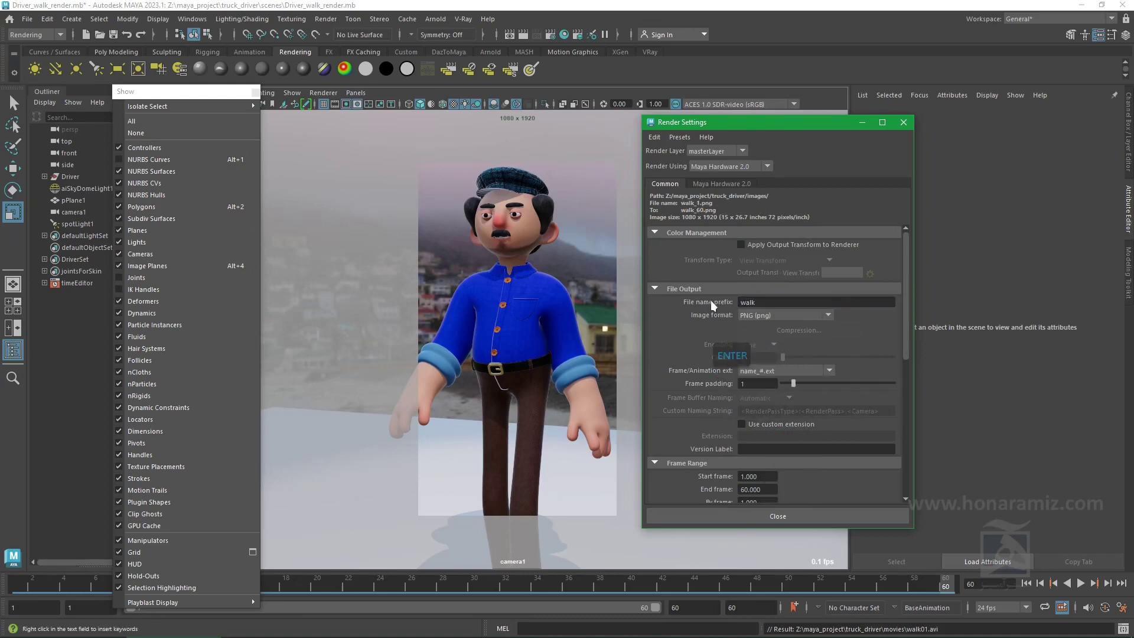
Scroll through the remaining render settings and close the Render Settings window
scroll(748, 296, down, 2)
scroll(748, 296, down, 1)
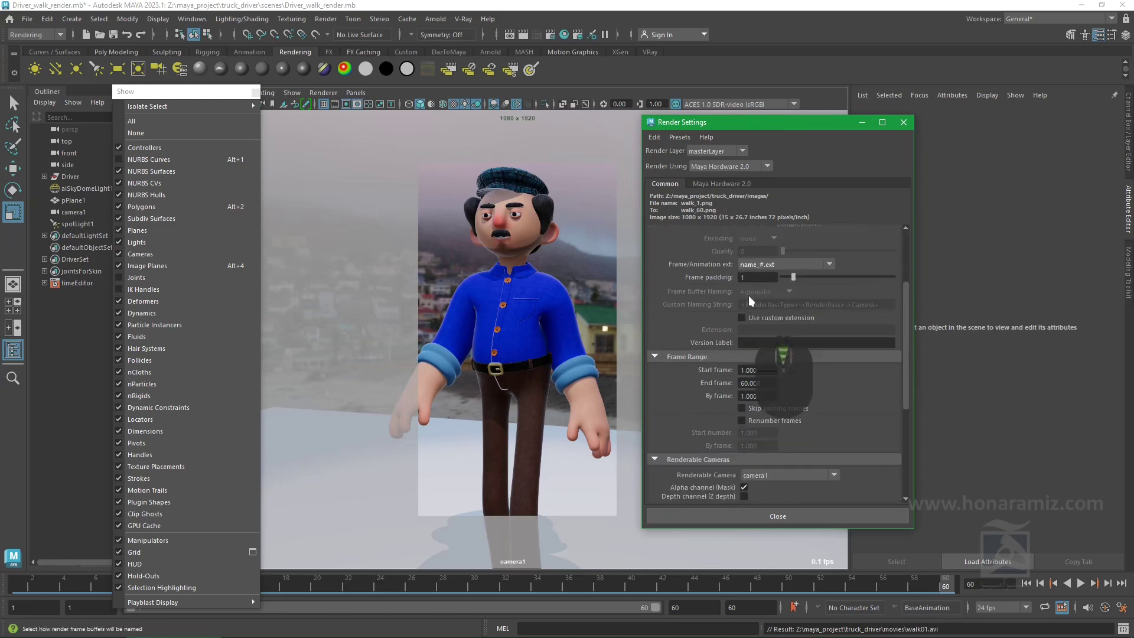
scroll(773, 366, down, 2)
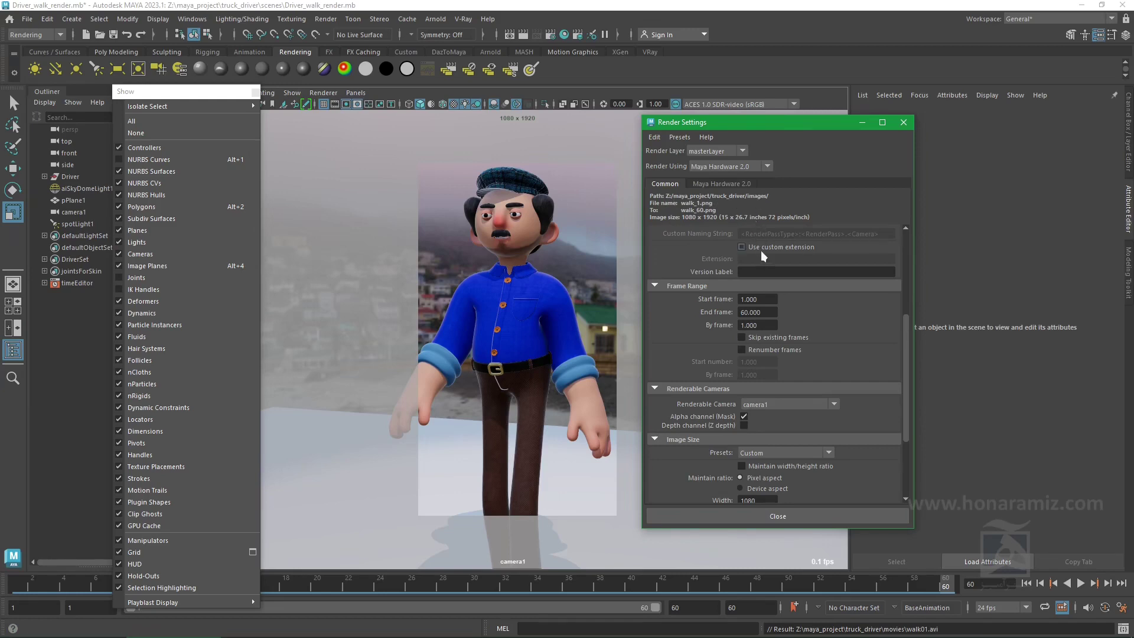
scroll(750, 403, down, 1)
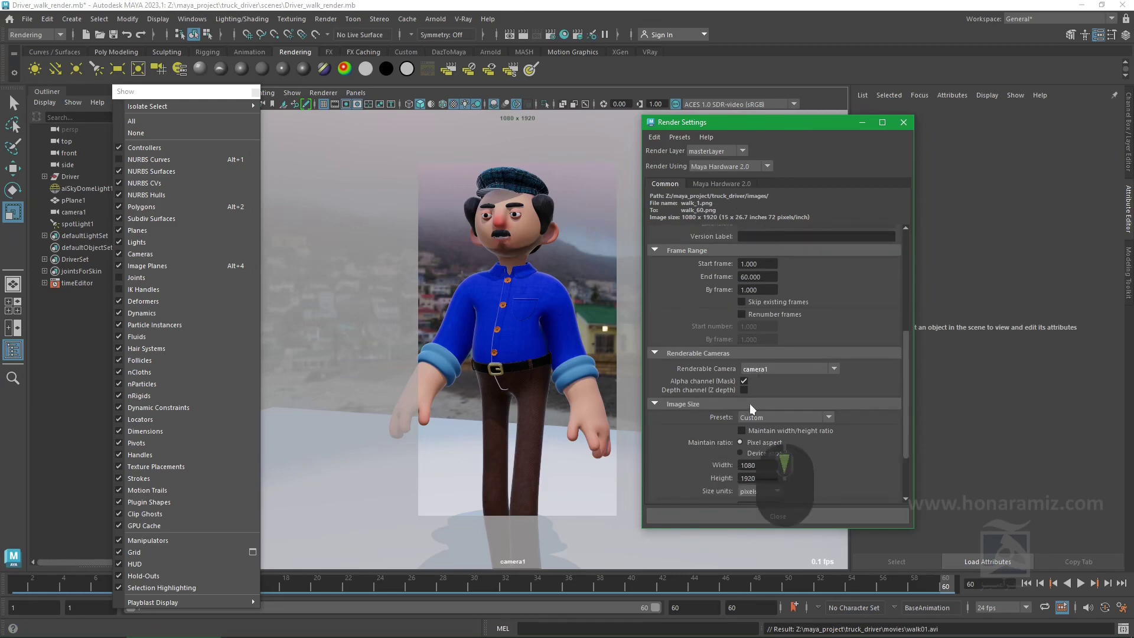
scroll(750, 414, down, 1)
scroll(760, 453, down, 1)
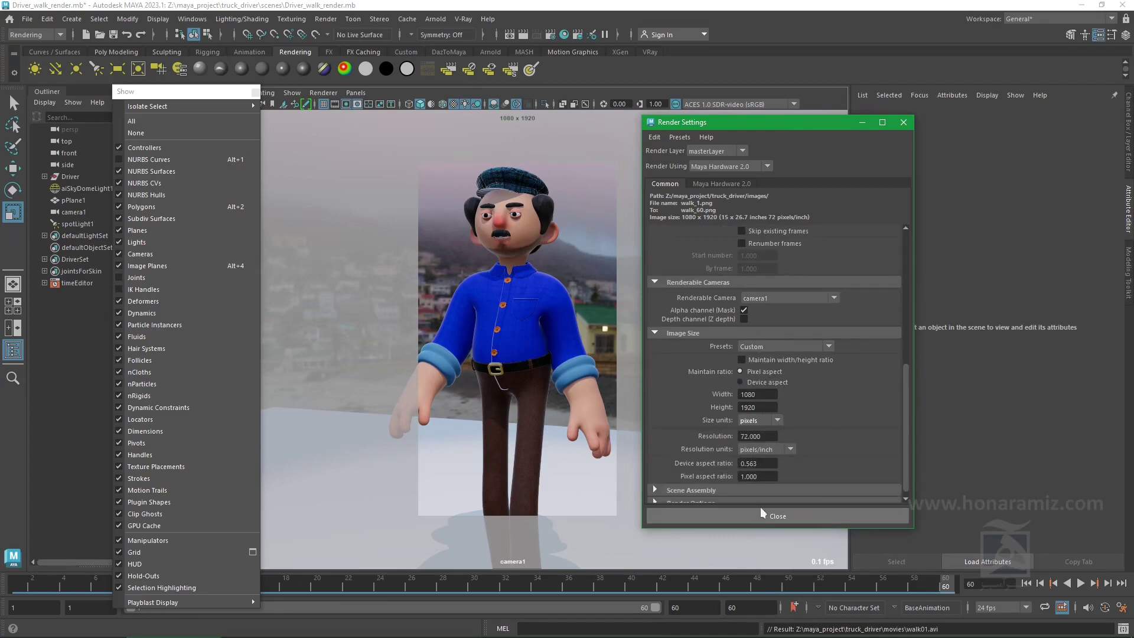
click(903, 122)
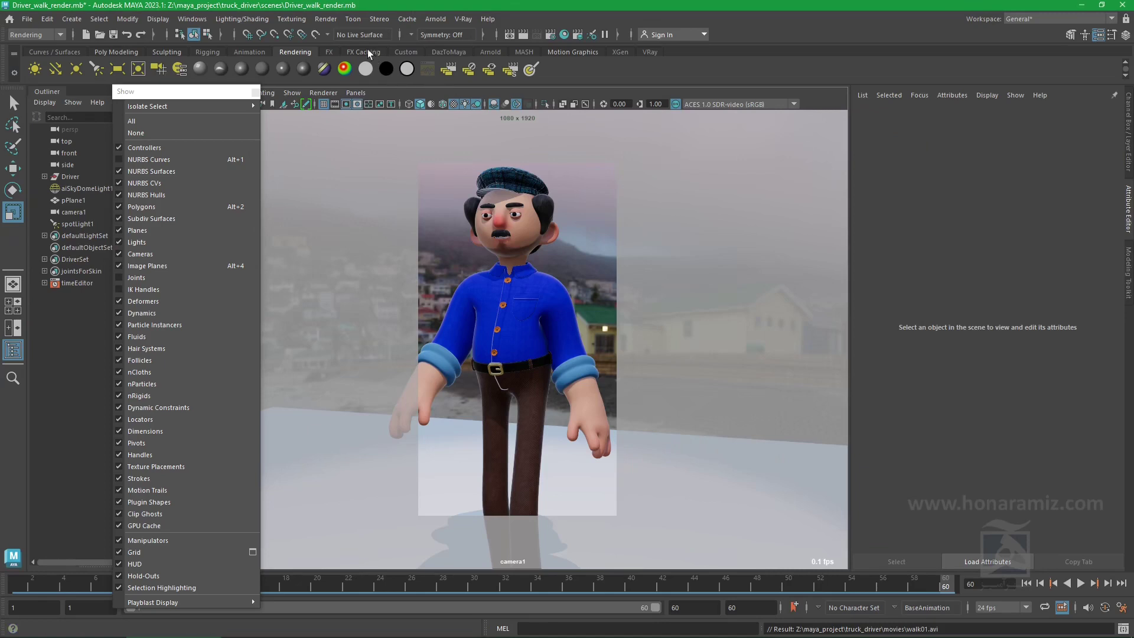
Run a Batch Render of the scene and let it complete
click(327, 19)
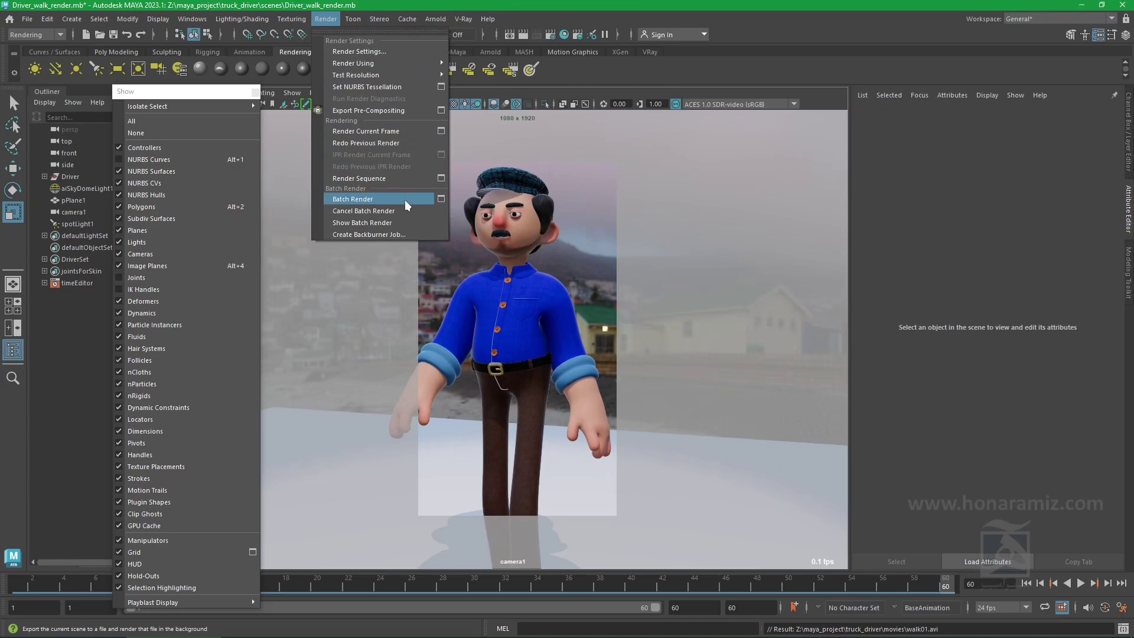
click(405, 199)
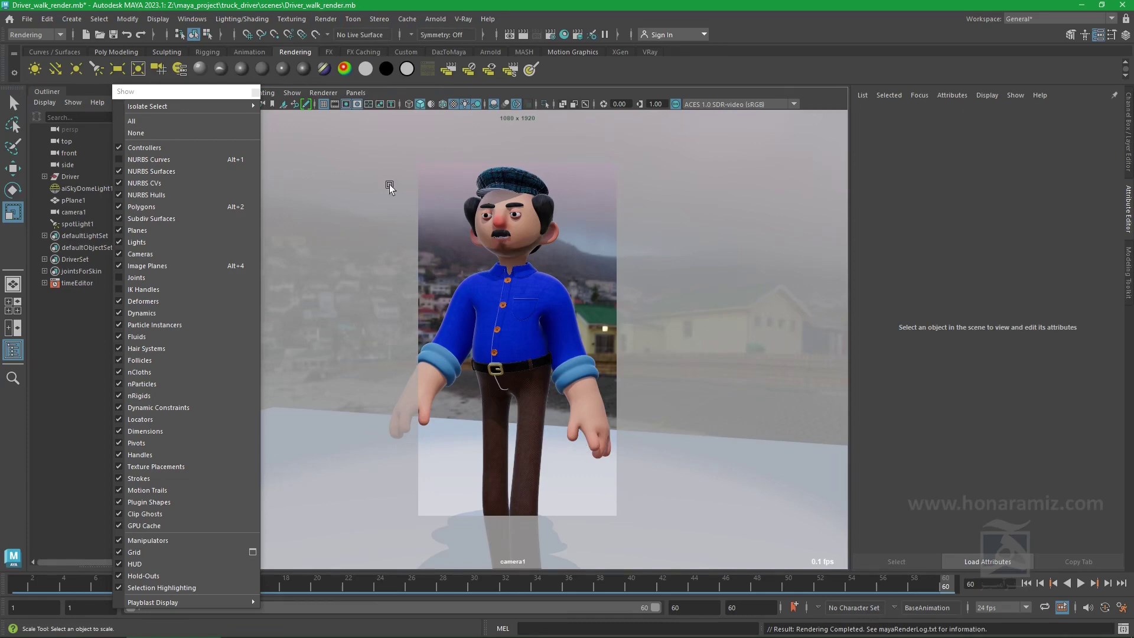
click(335, 22)
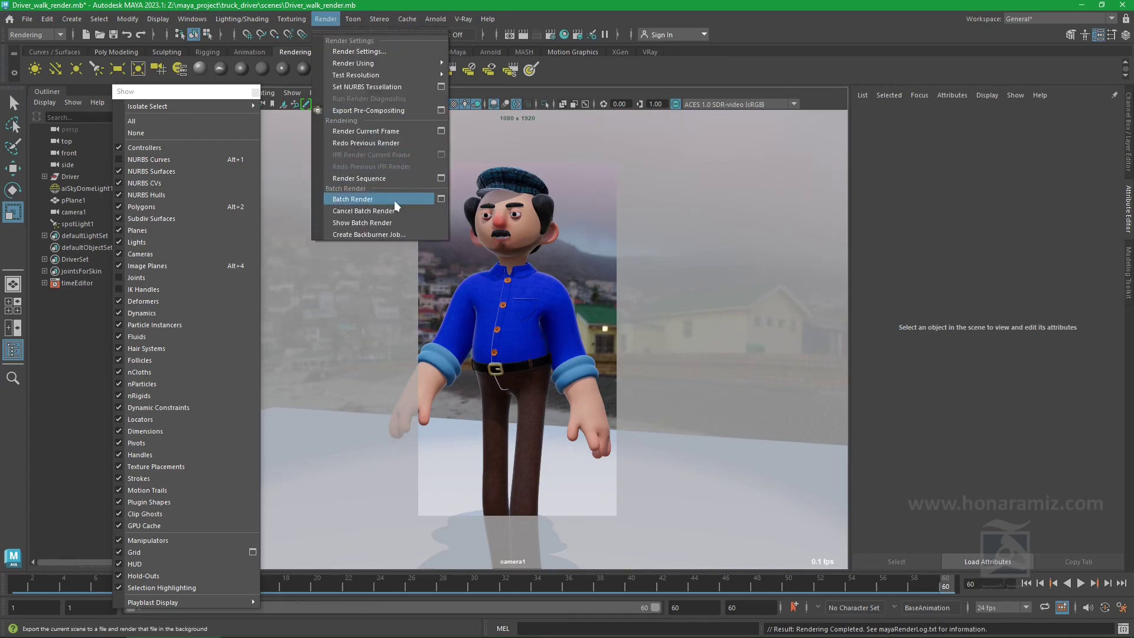
Bring up the Render Sequence options, reposition the dialog, and confirm camera1 as the current camera
click(442, 177)
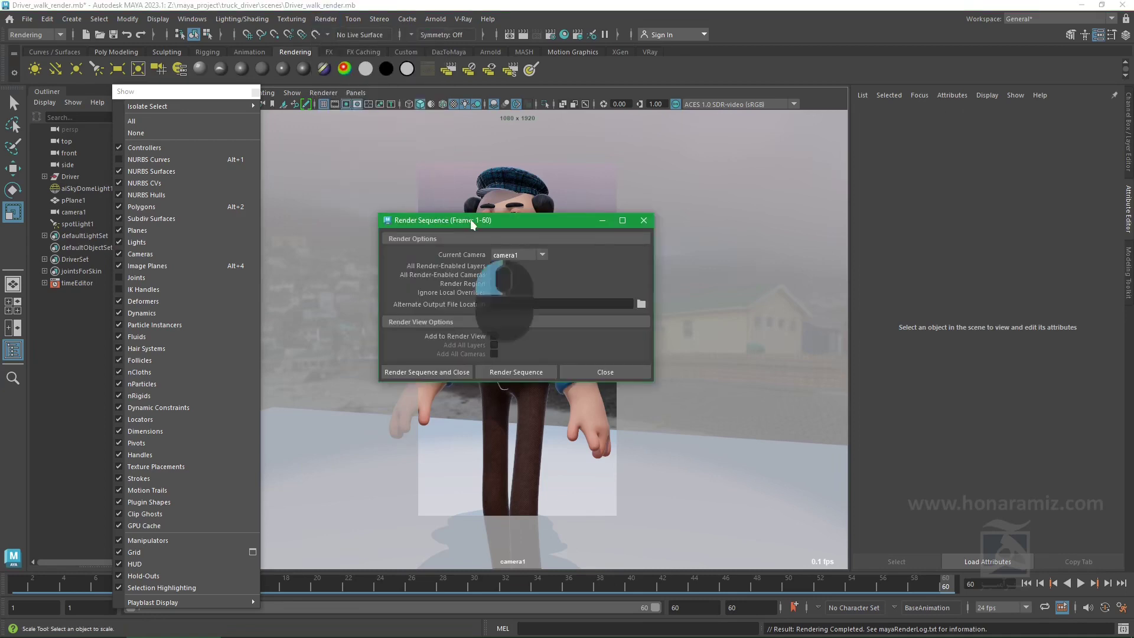
drag(470, 219, 637, 180)
click(681, 217)
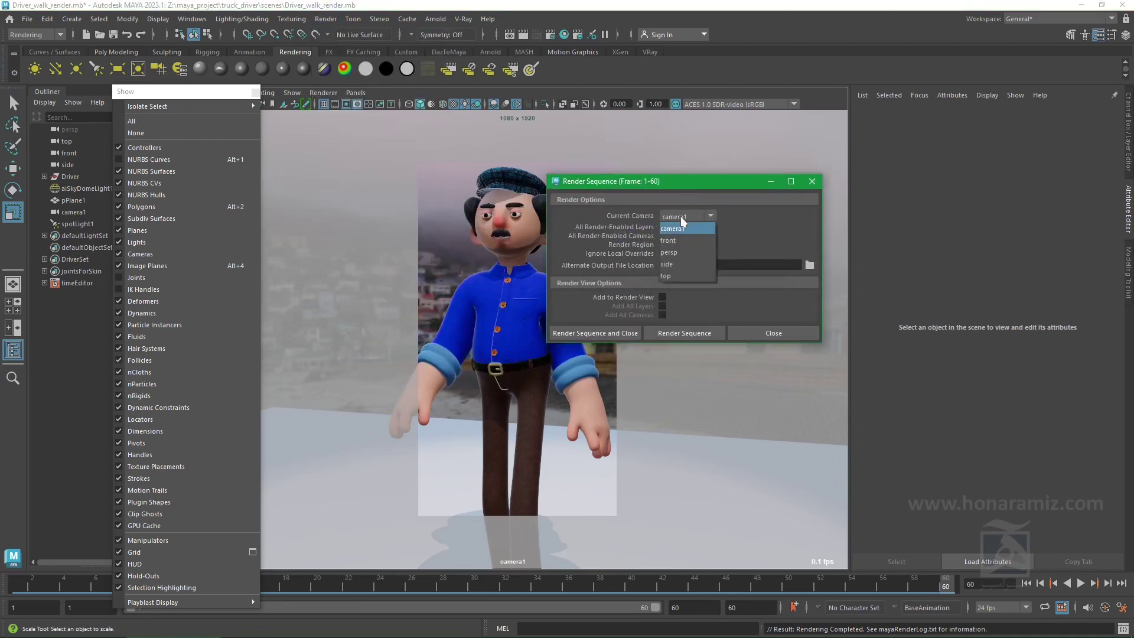
click(704, 333)
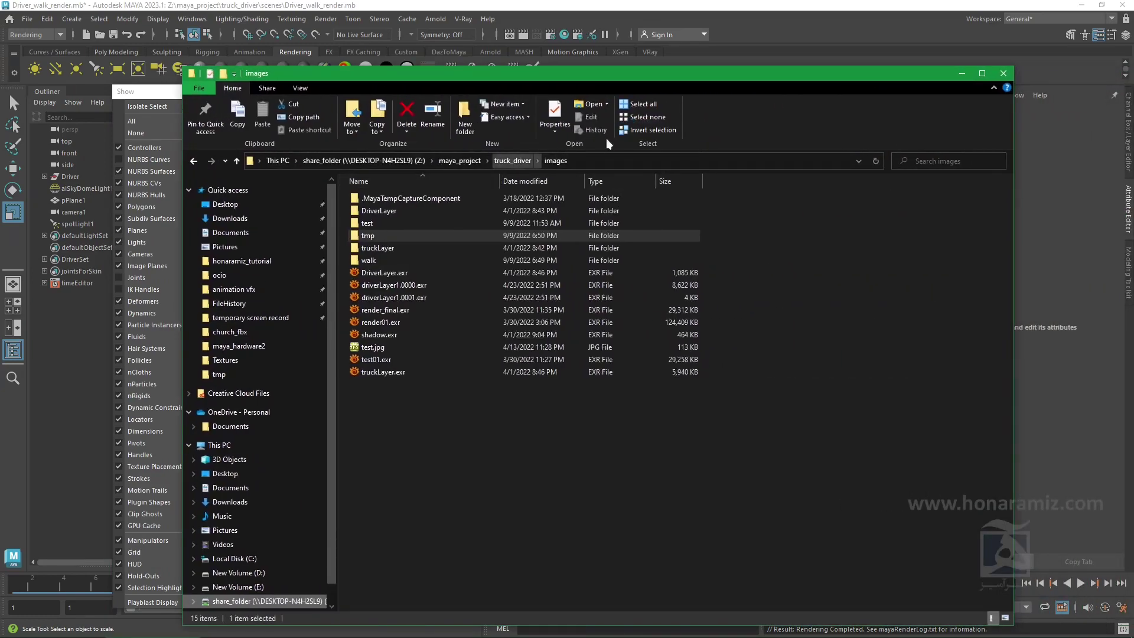
Permanently delete the 11 old Driver_walk_render PNGs and render_final02.png from truck_driver\images\tmp
click(513, 161)
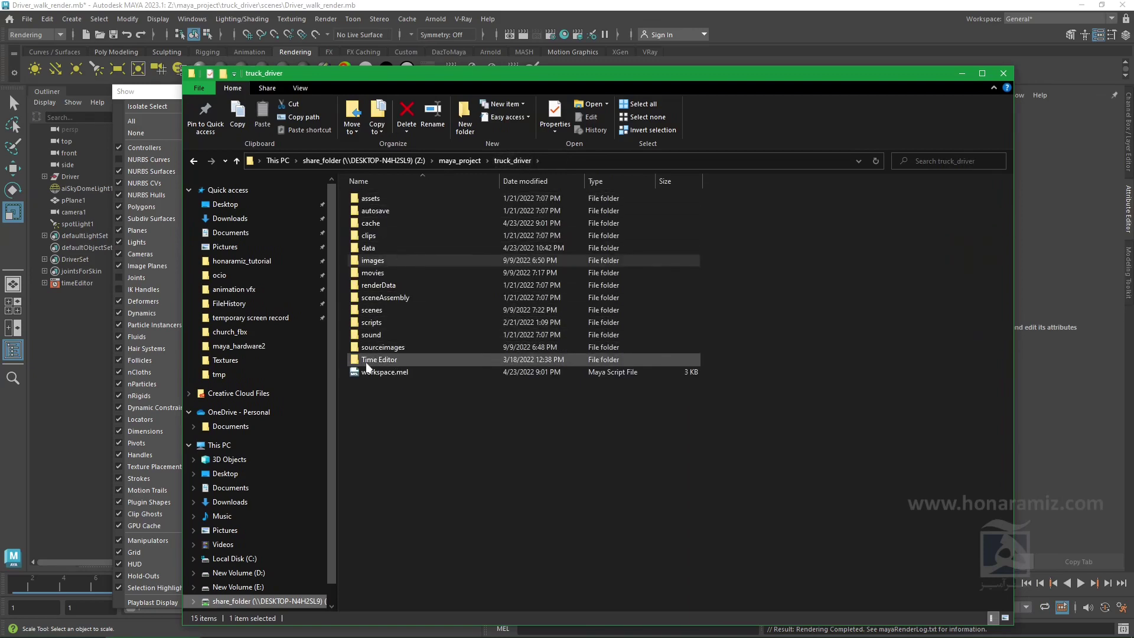
double_click(383, 261)
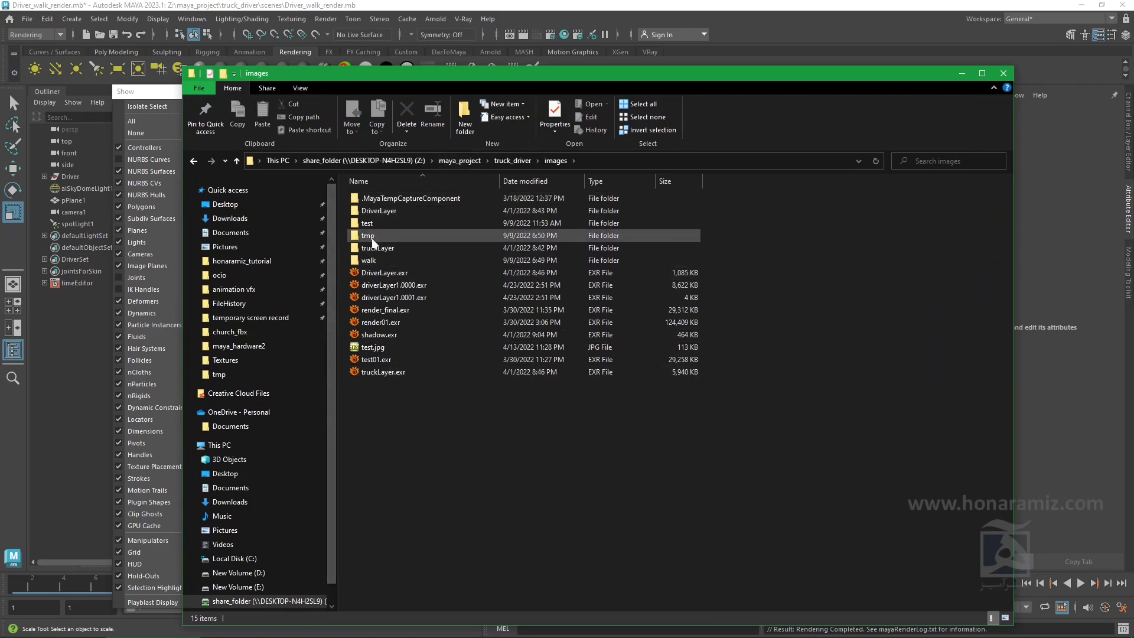
double_click(373, 237)
scroll(445, 351, down, 1)
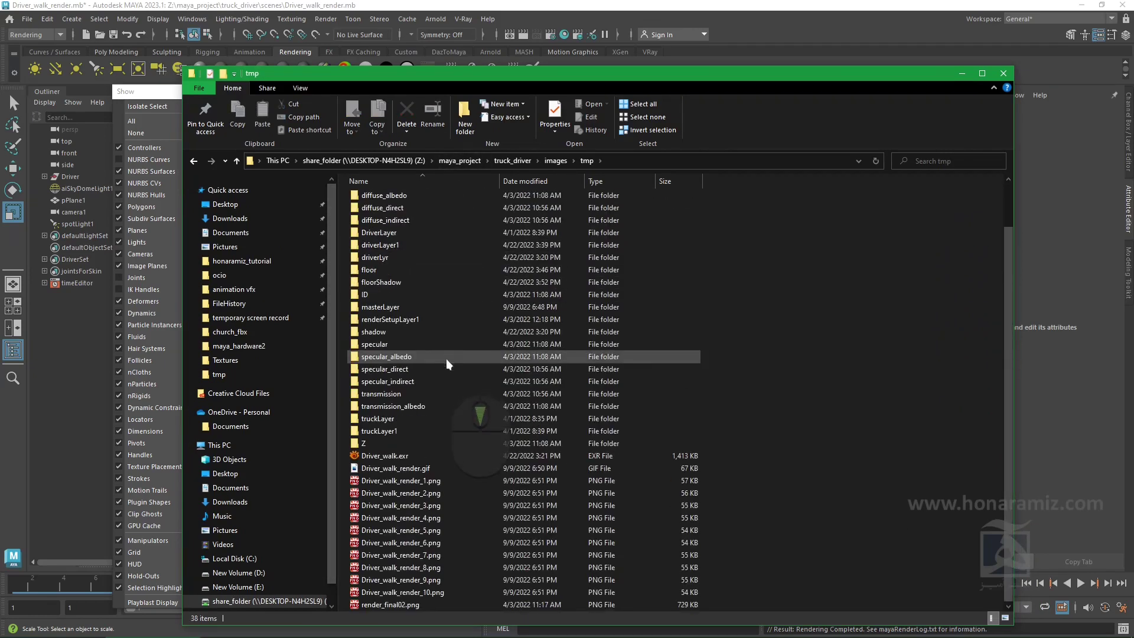
click(414, 480)
shift+click(427, 604)
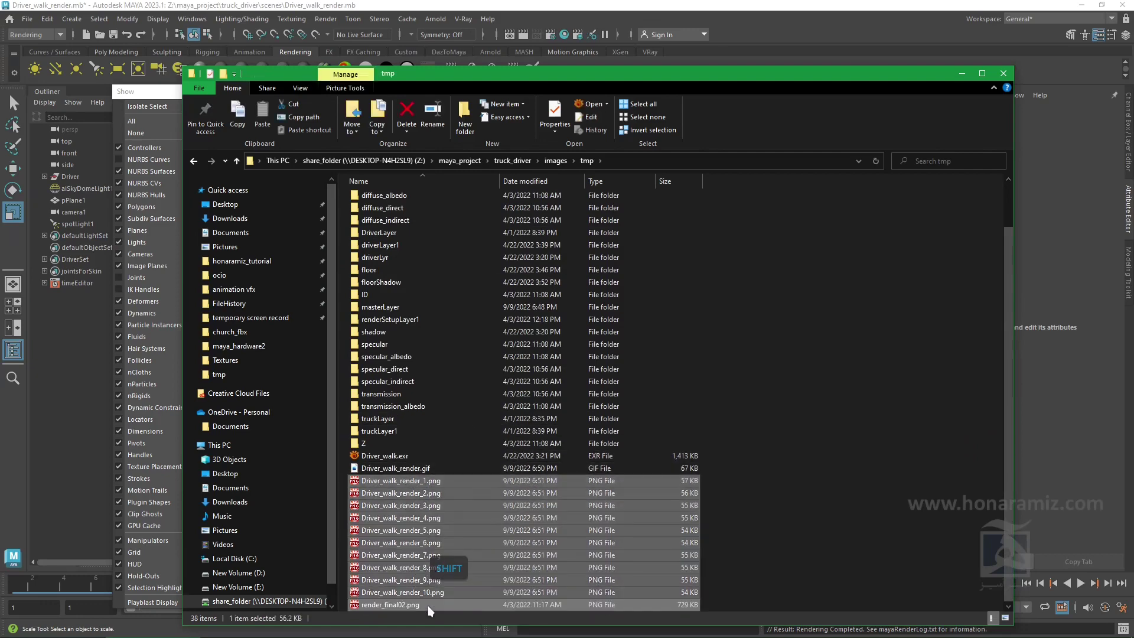
key(shift+Delete)
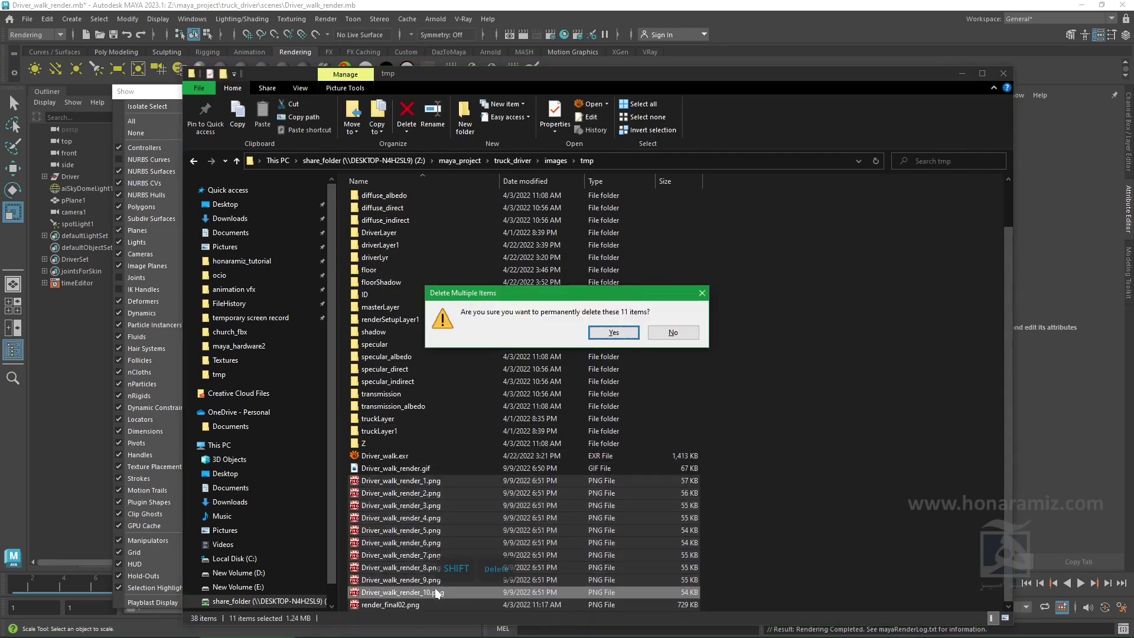
key(Return)
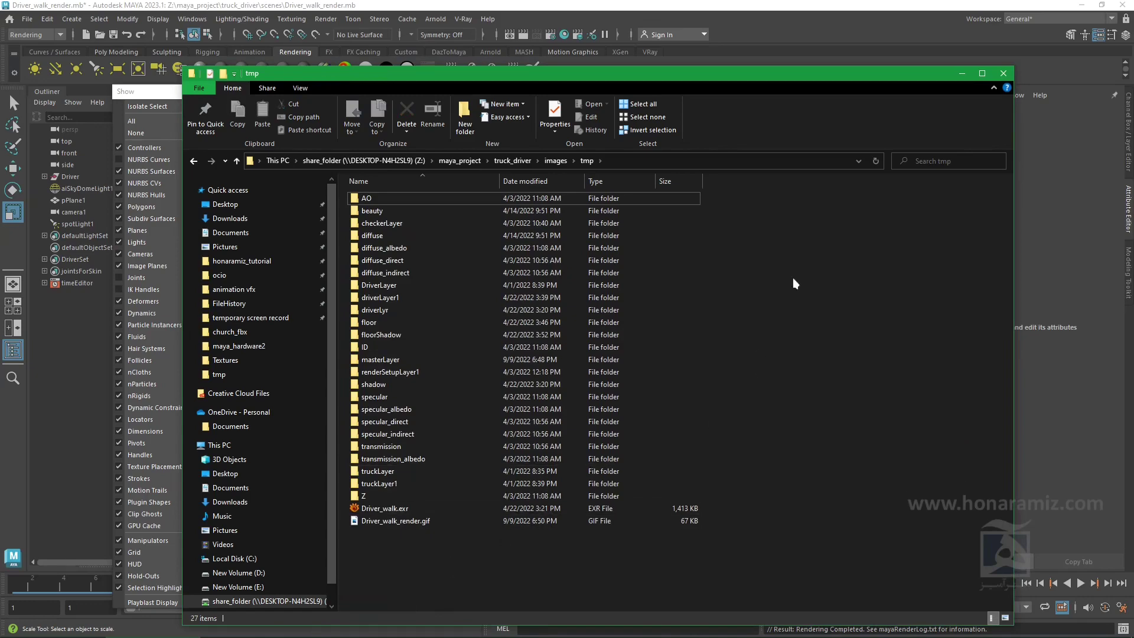
click(967, 77)
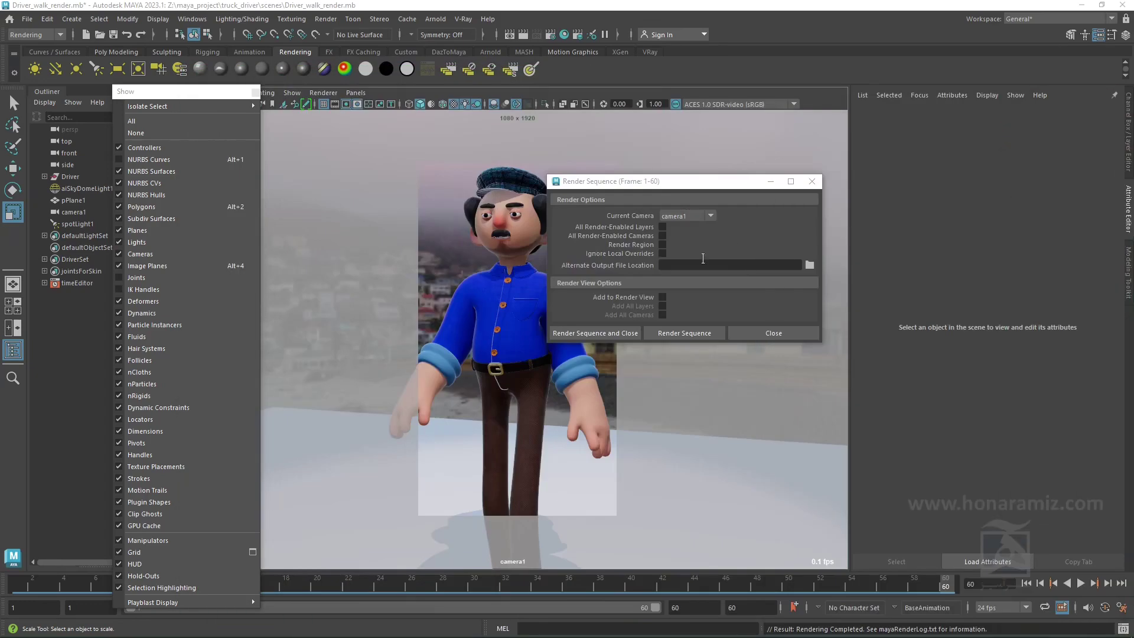
Render the camera1 sequence for frames 1–60 into Render View
click(674, 335)
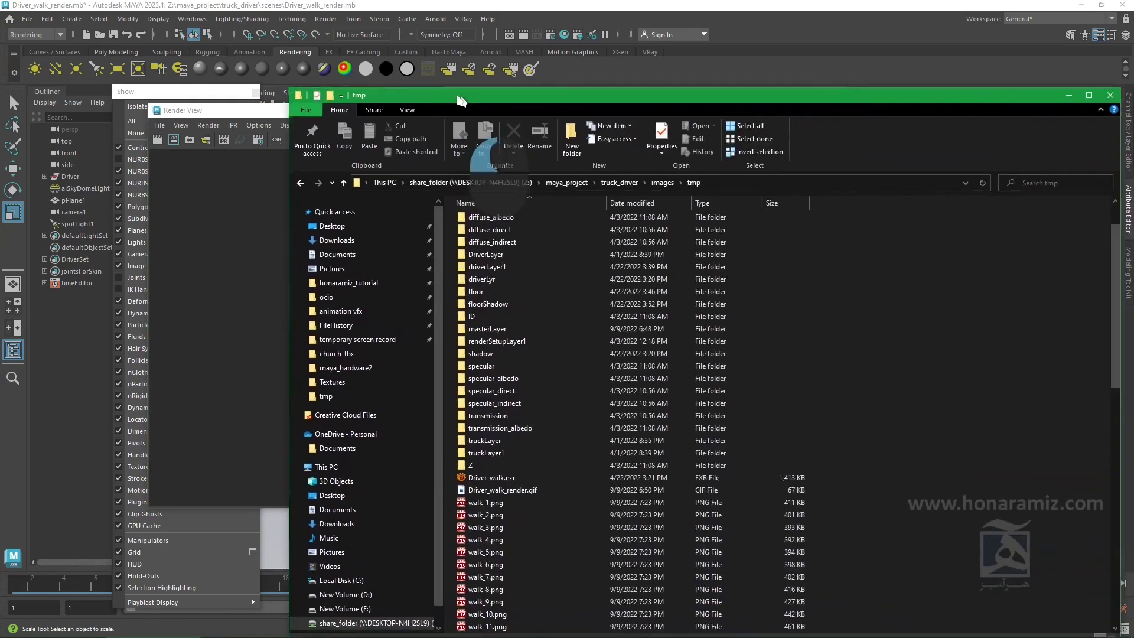
Scroll the tmp folder to confirm walk_1 to walk_60 PNGs, then minimize Explorer
drag(460, 100, 414, 78)
scroll(472, 416, down, 3)
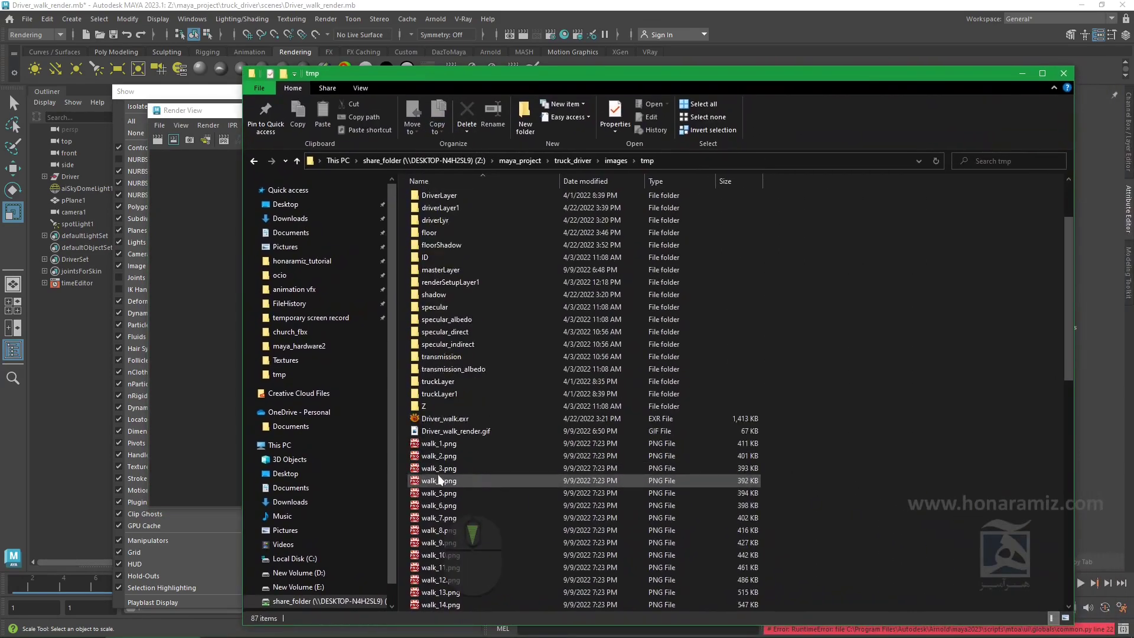
scroll(472, 416, down, 4)
scroll(484, 407, down, 3)
scroll(485, 407, down, 1)
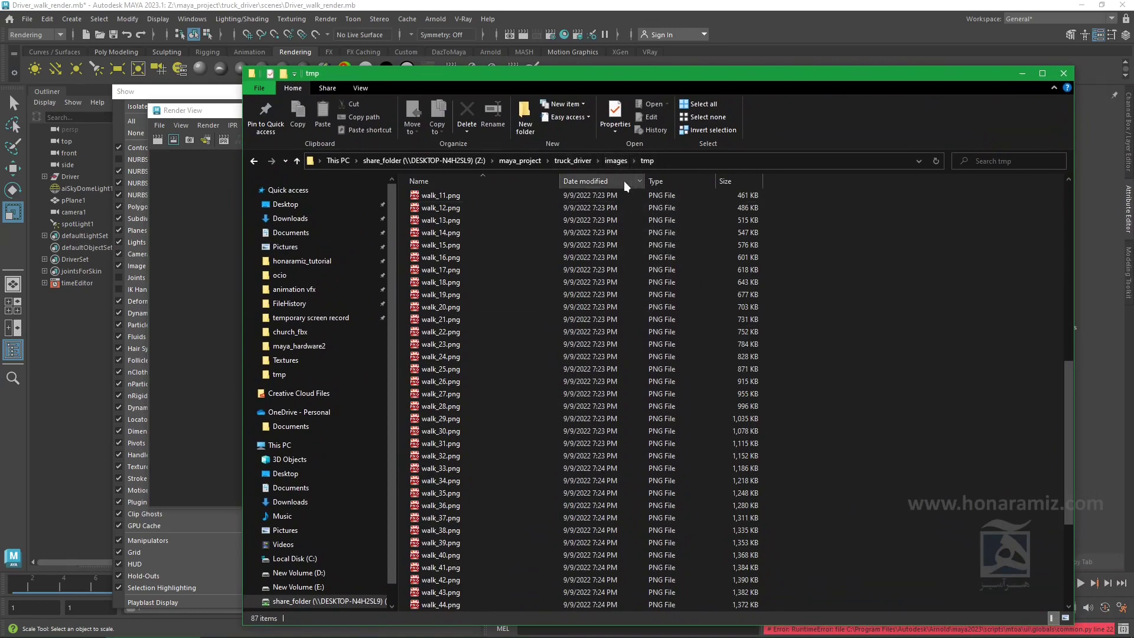
scroll(488, 525, down, 4)
scroll(483, 534, down, 1)
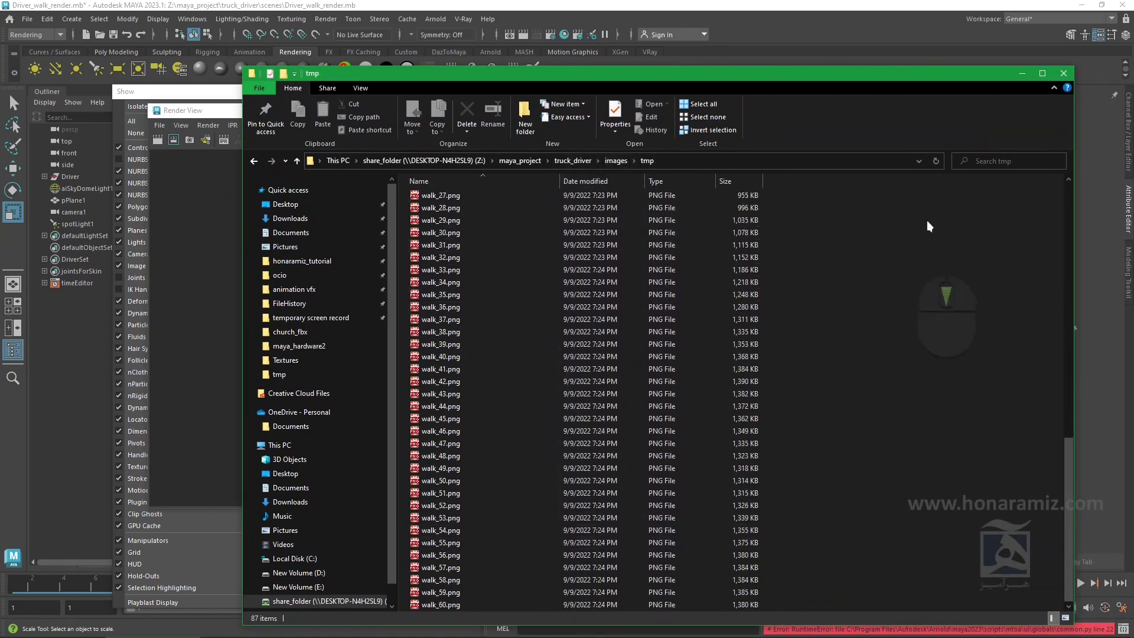
click(1021, 73)
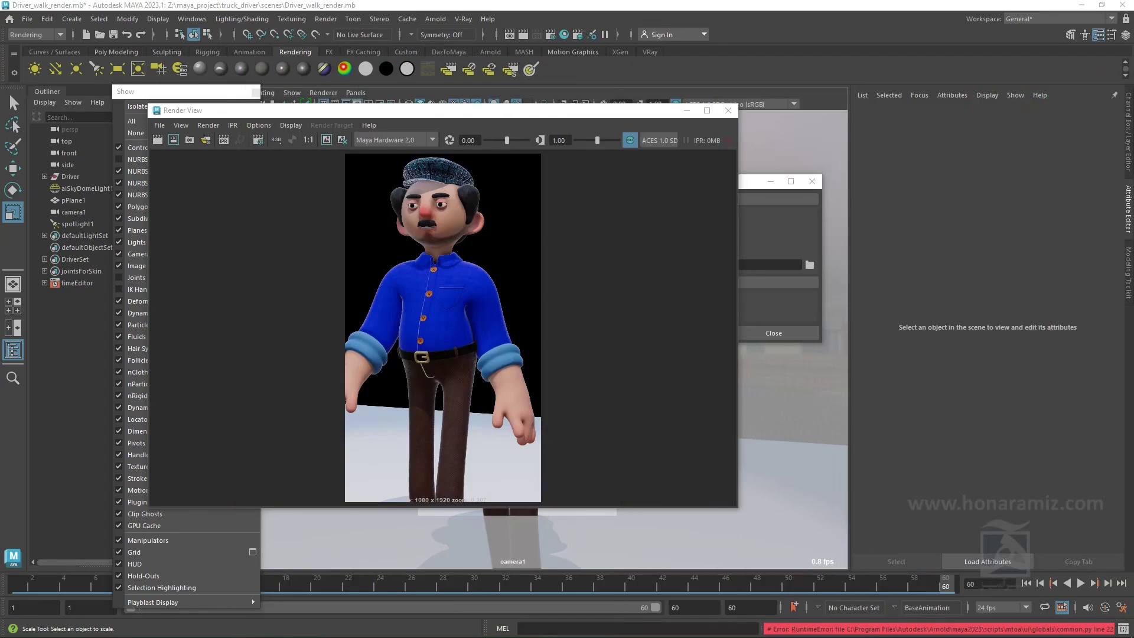
Load the walk PNG sequence from images\tmp, starting at walk_1.png, into FCheck
click(27, 18)
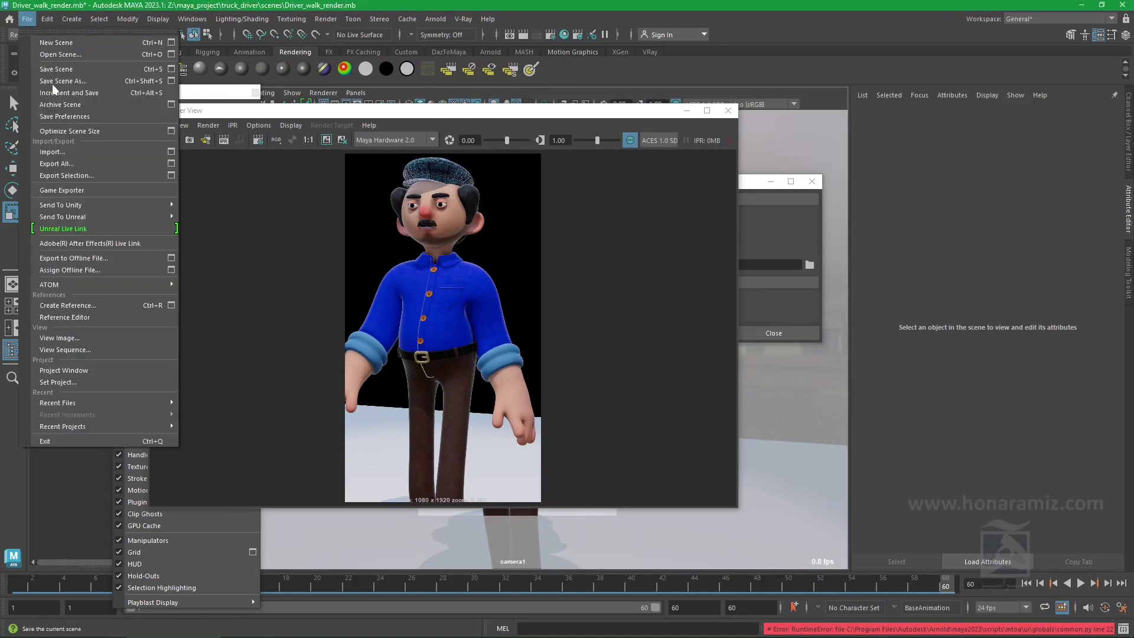
click(70, 349)
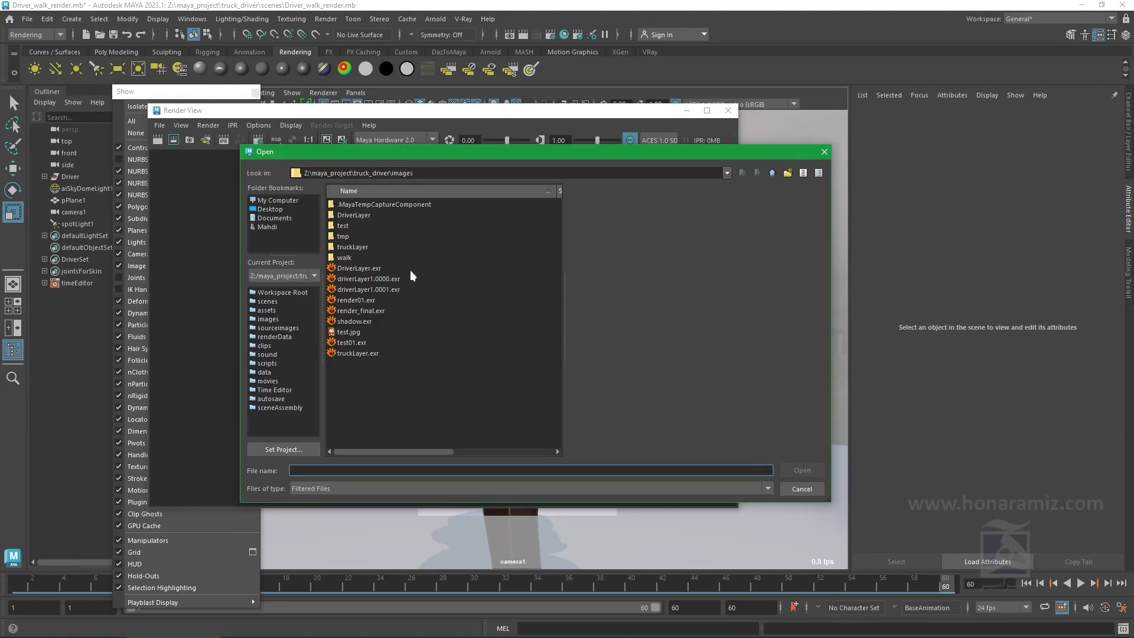
double_click(351, 236)
scroll(437, 307, down, 5)
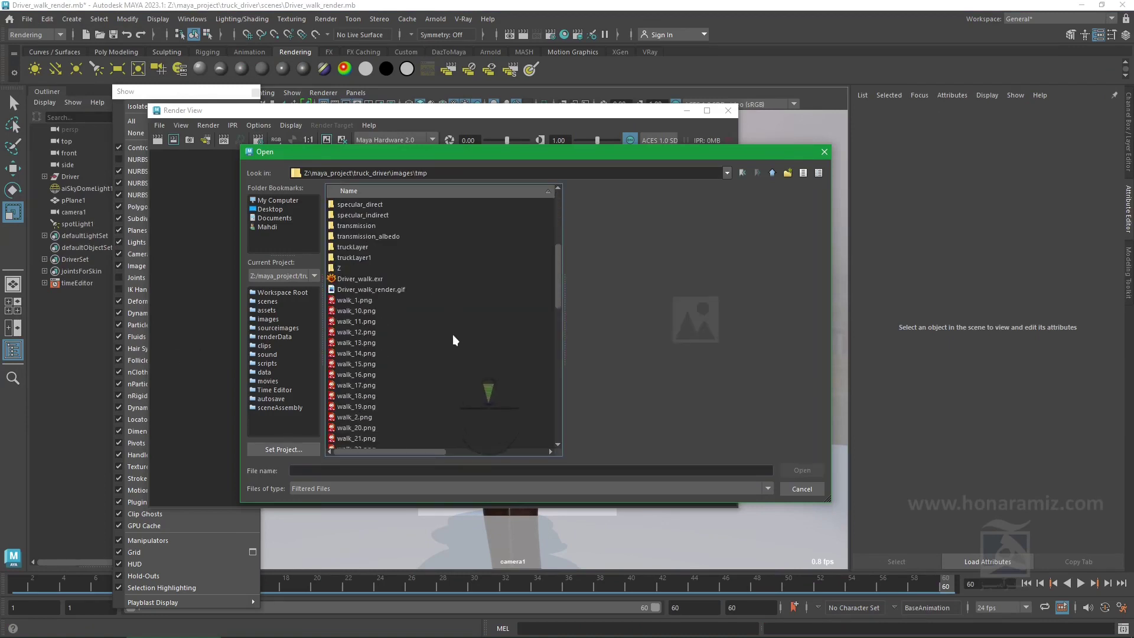
click(358, 300)
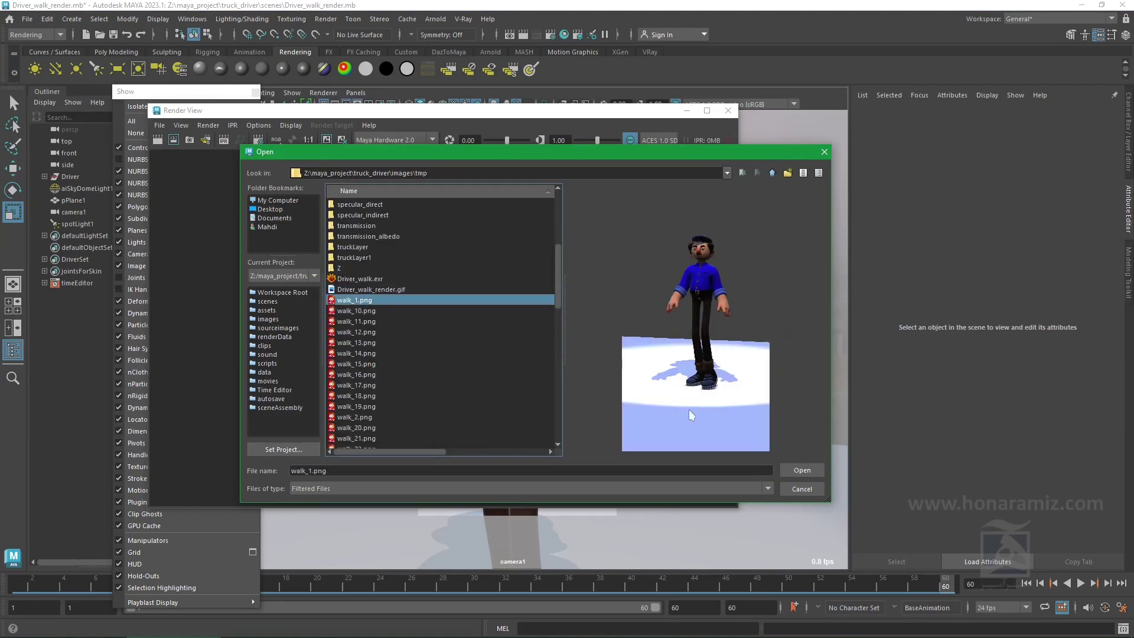
click(803, 470)
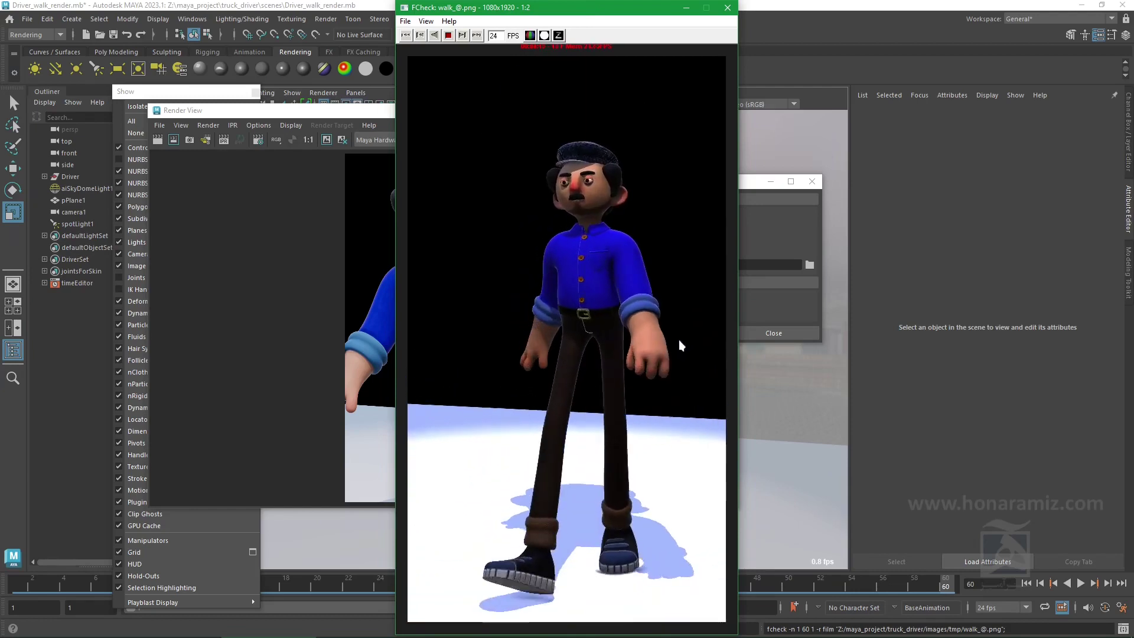
Play and scrub the walk sequence in FCheck, then move its window right of Render View
click(678, 344)
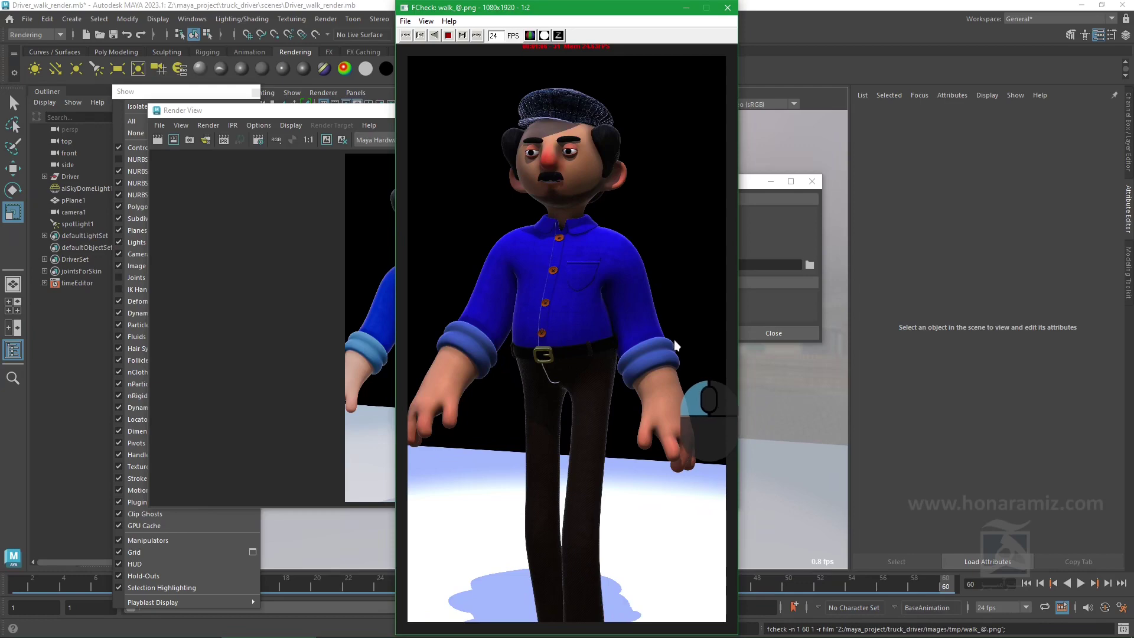
drag(677, 343, 562, 346)
mouse_move(453, 342)
mouse_down()
mouse_move(704, 342)
mouse_move(431, 347)
mouse_move(775, 344)
mouse_move(435, 344)
mouse_move(710, 346)
mouse_move(470, 341)
mouse_move(590, 340)
mouse_move(559, 221)
mouse_up()
mouse_move(558, 221)
right_down()
mouse_move(522, 159)
mouse_move(591, 151)
mouse_move(608, 207)
mouse_move(577, 230)
mouse_move(555, 225)
right_up()
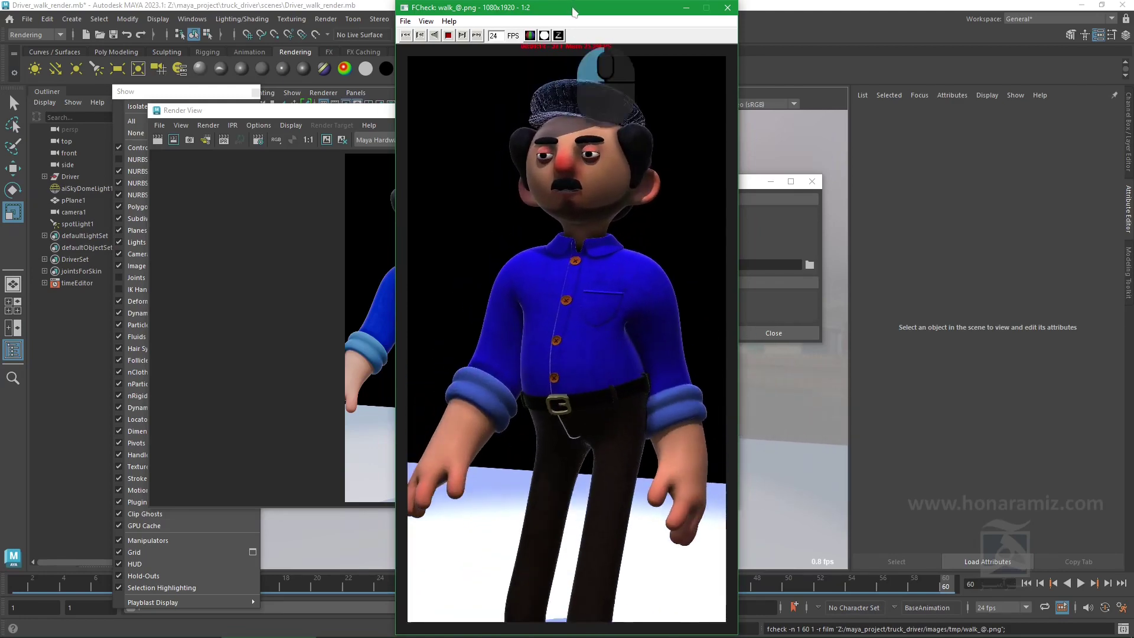
drag(566, 7, 821, 25)
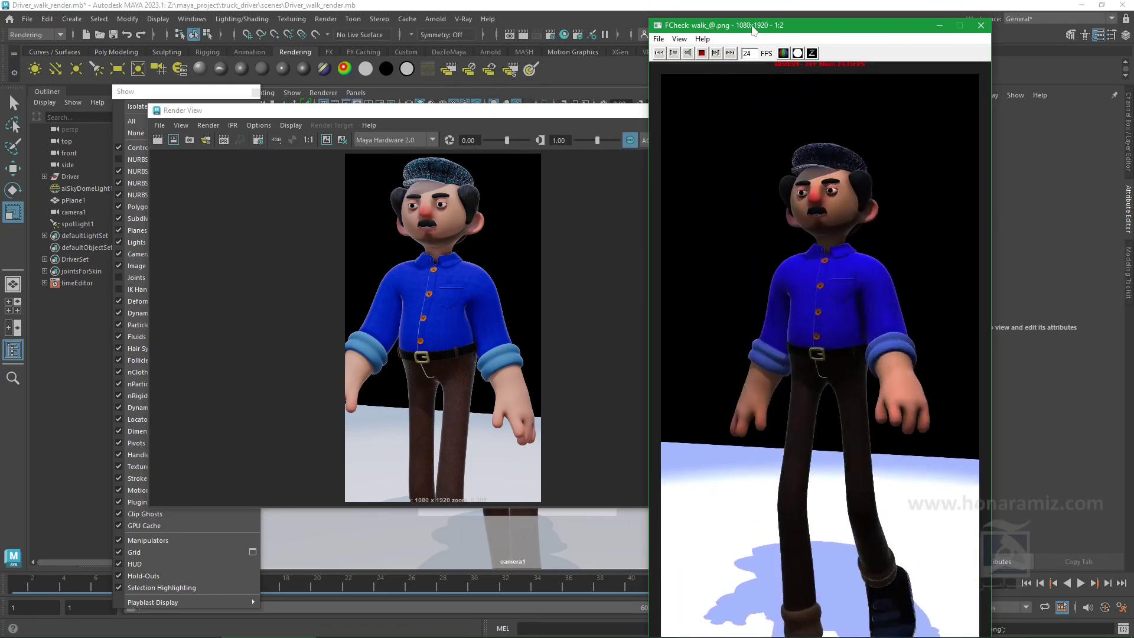
Compare the render with colour management off and on against FCheck, then close Render View
drag(756, 26, 994, 39)
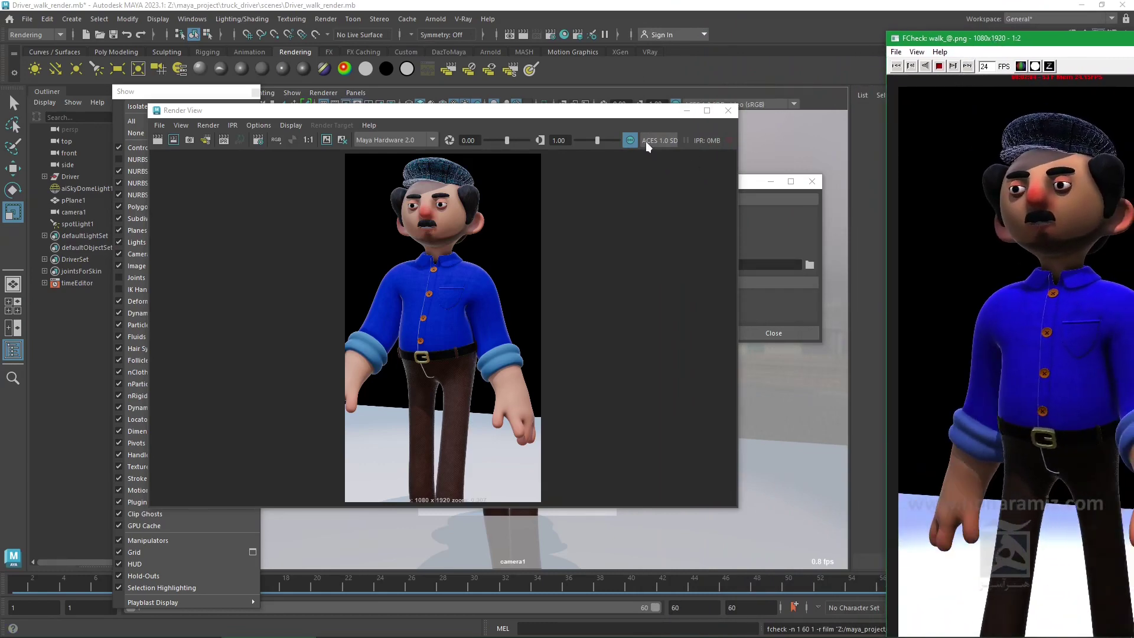
click(631, 140)
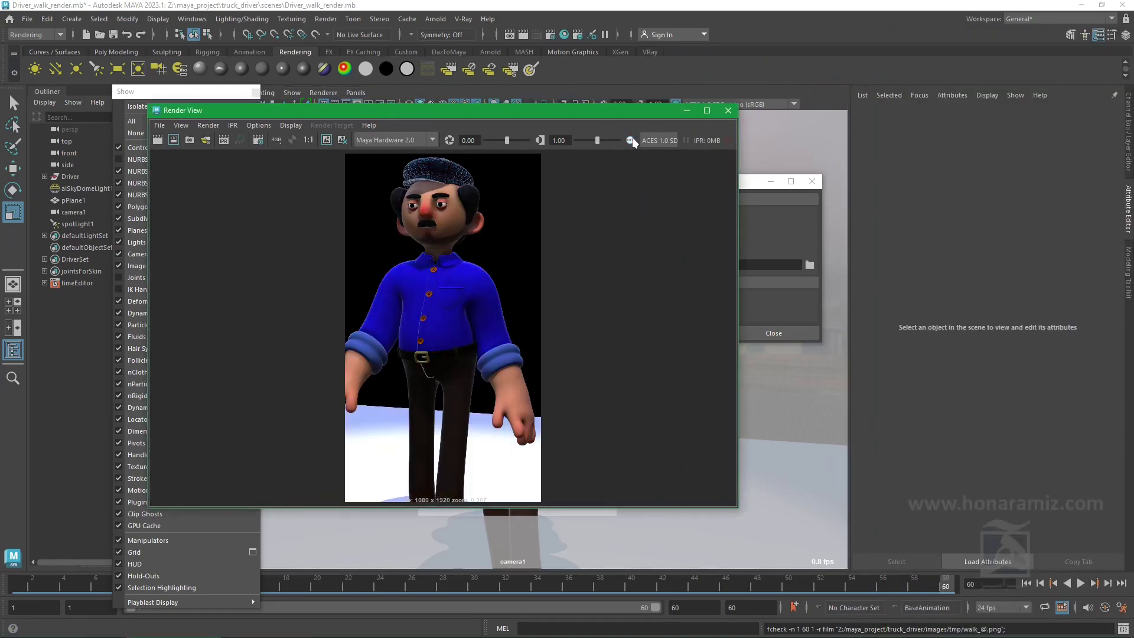
key(alt+Tab)
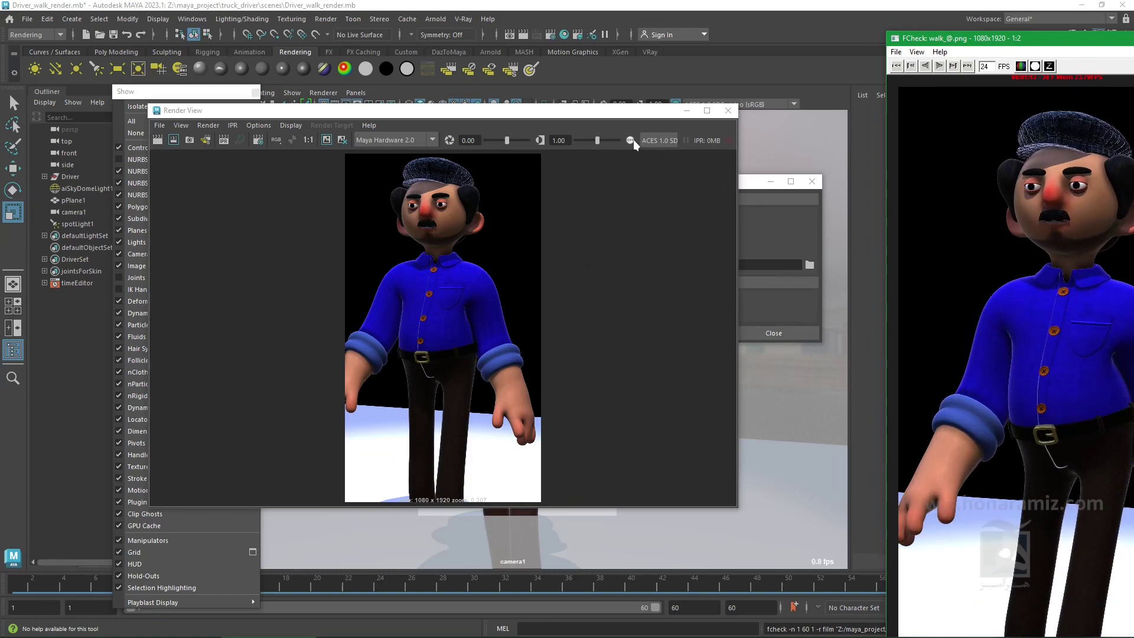
drag(632, 113, 638, 147)
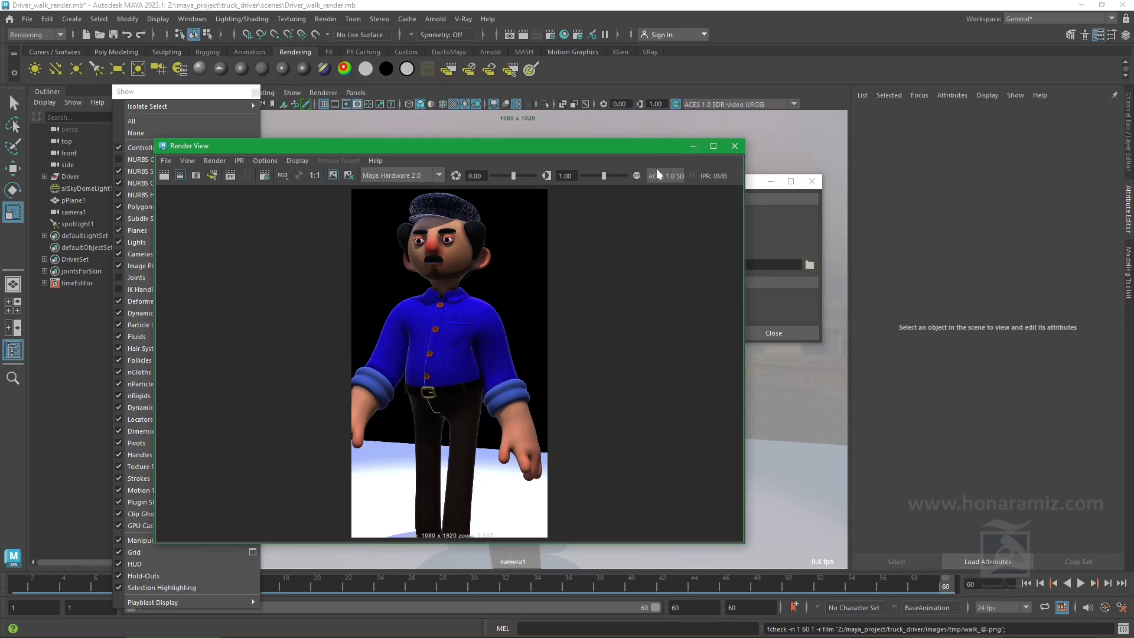
click(636, 176)
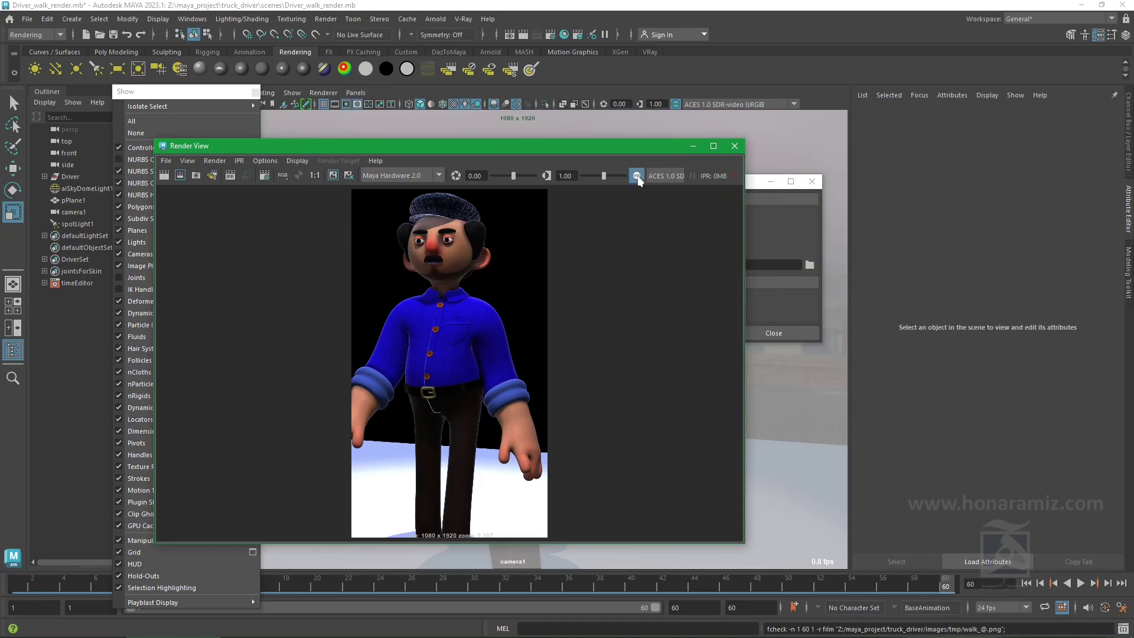
click(733, 147)
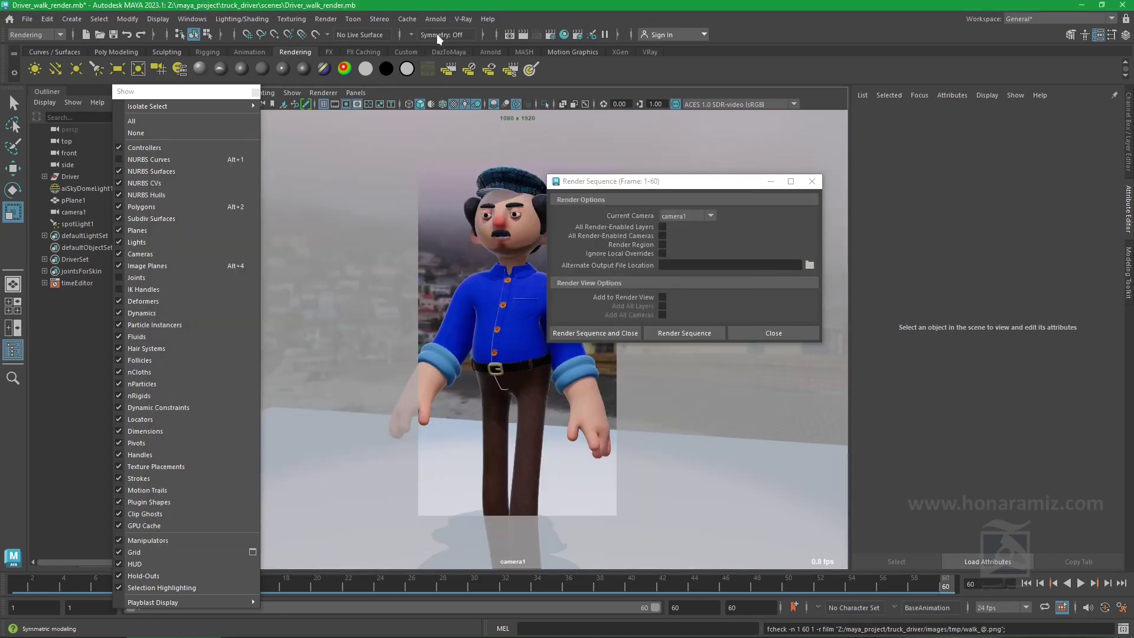
Enable Apply Output Transform to Renderer with ACES 1.0 SDR-video (sRGB) in Render Settings
click(550, 37)
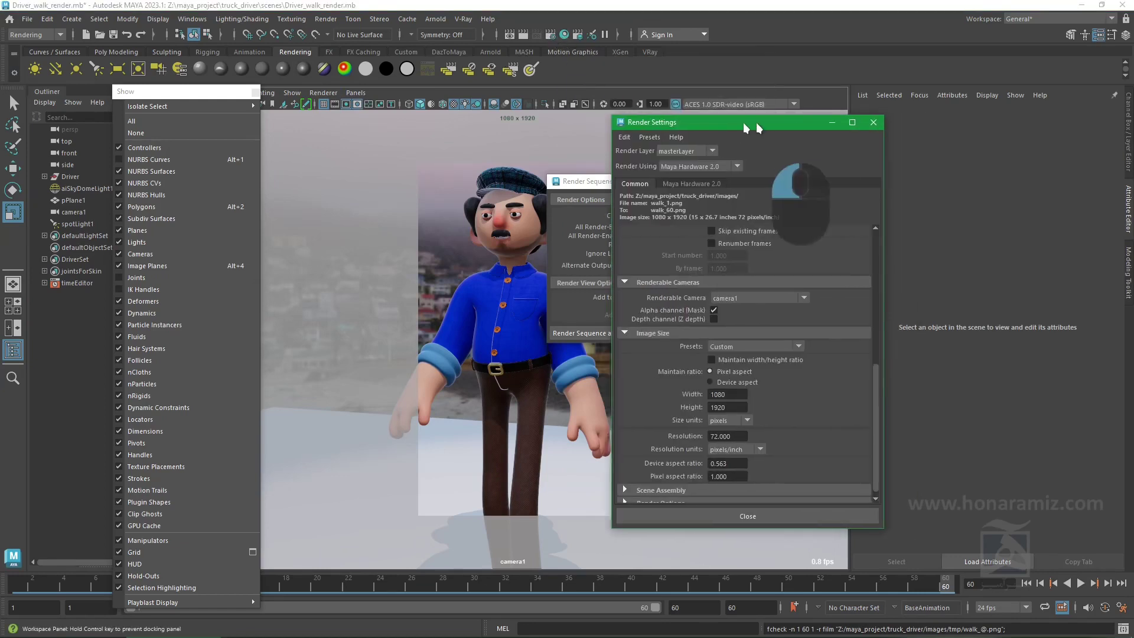
drag(796, 122, 473, 130)
scroll(453, 246, up, 2)
scroll(450, 247, up, 3)
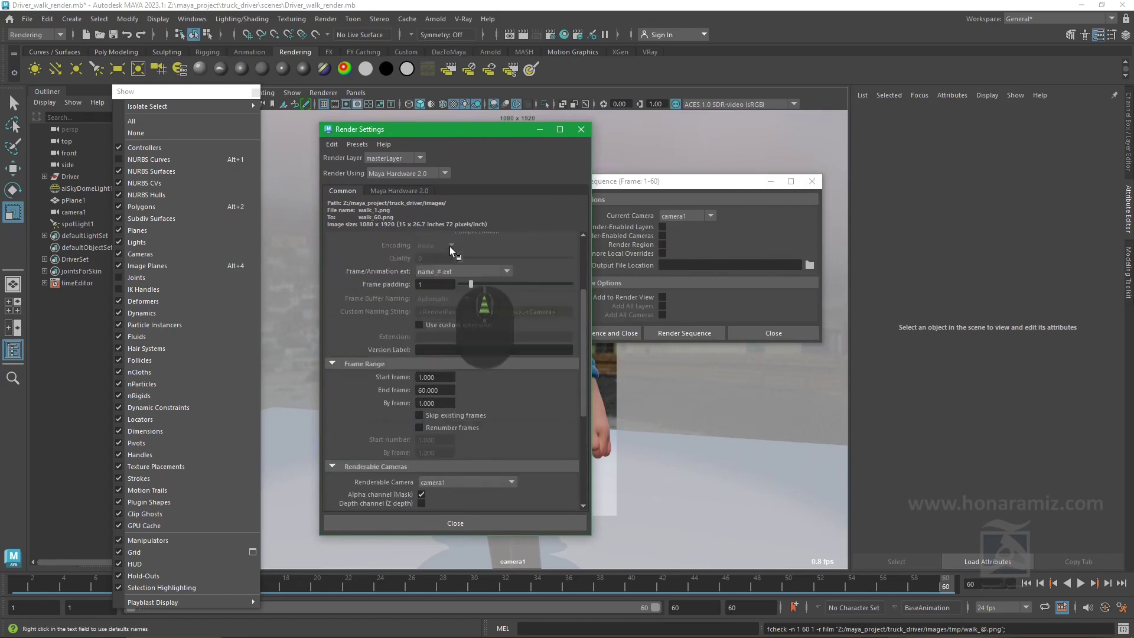
scroll(449, 247, up, 2)
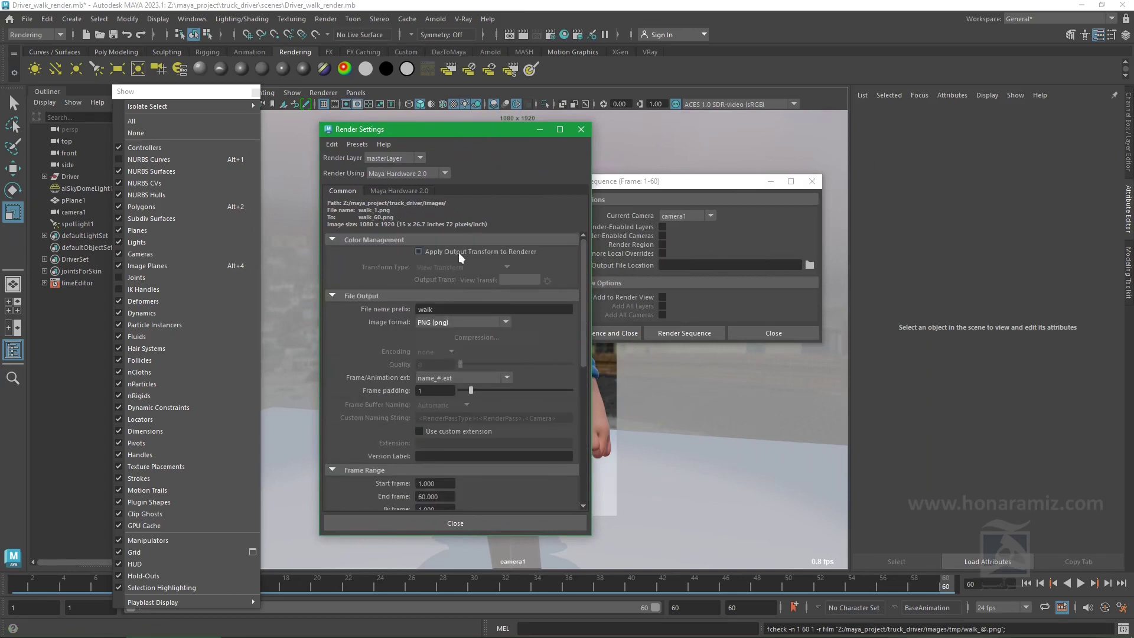
click(459, 251)
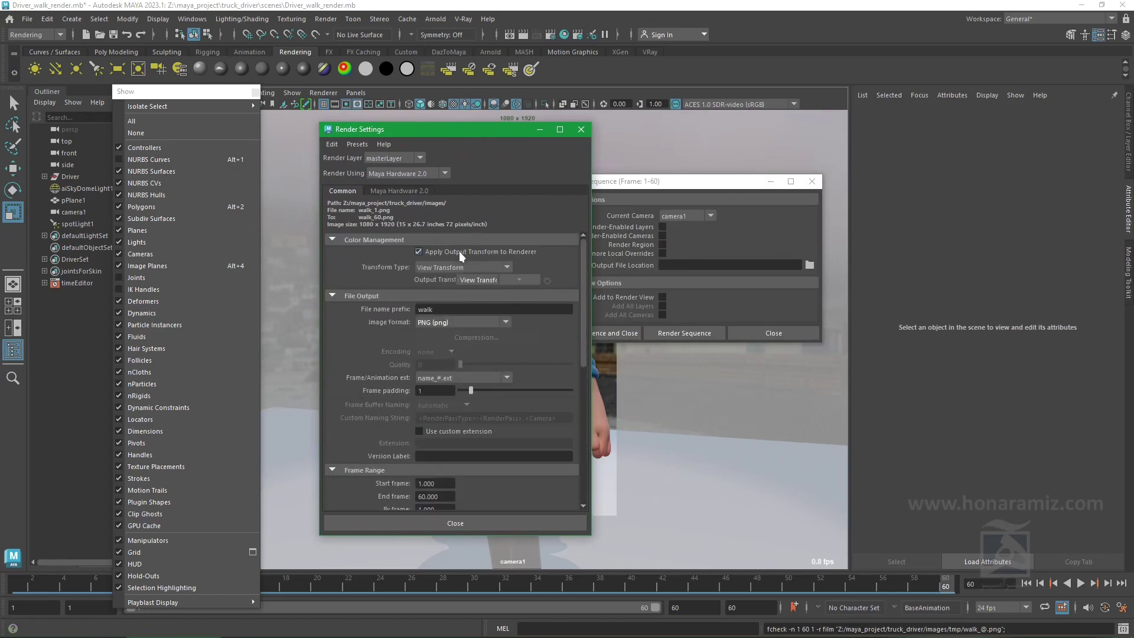
click(480, 278)
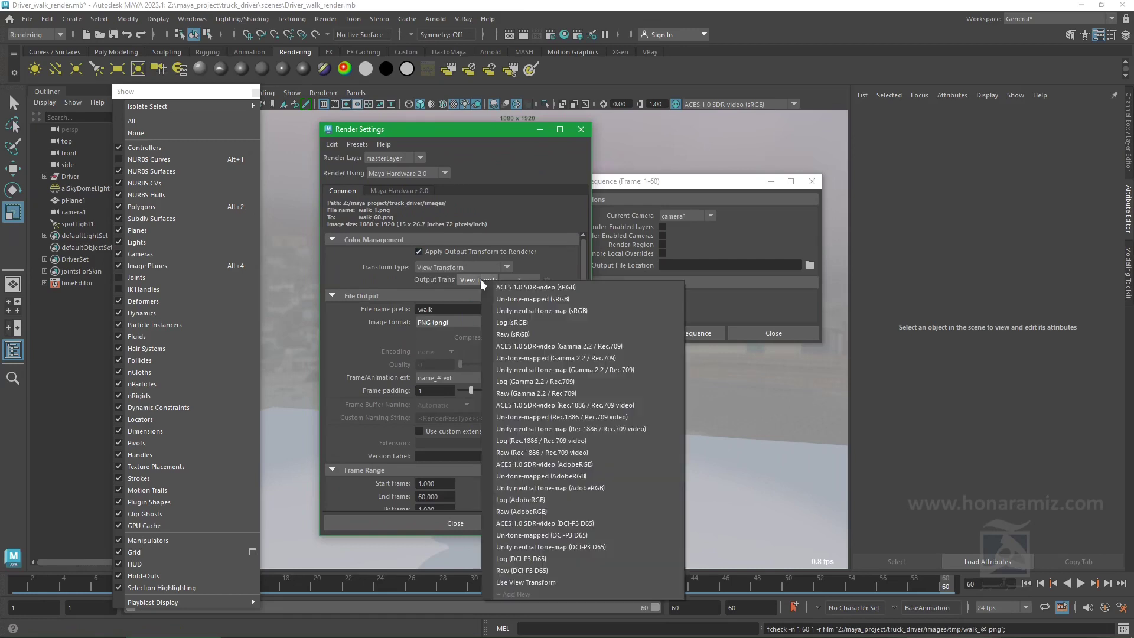
click(523, 287)
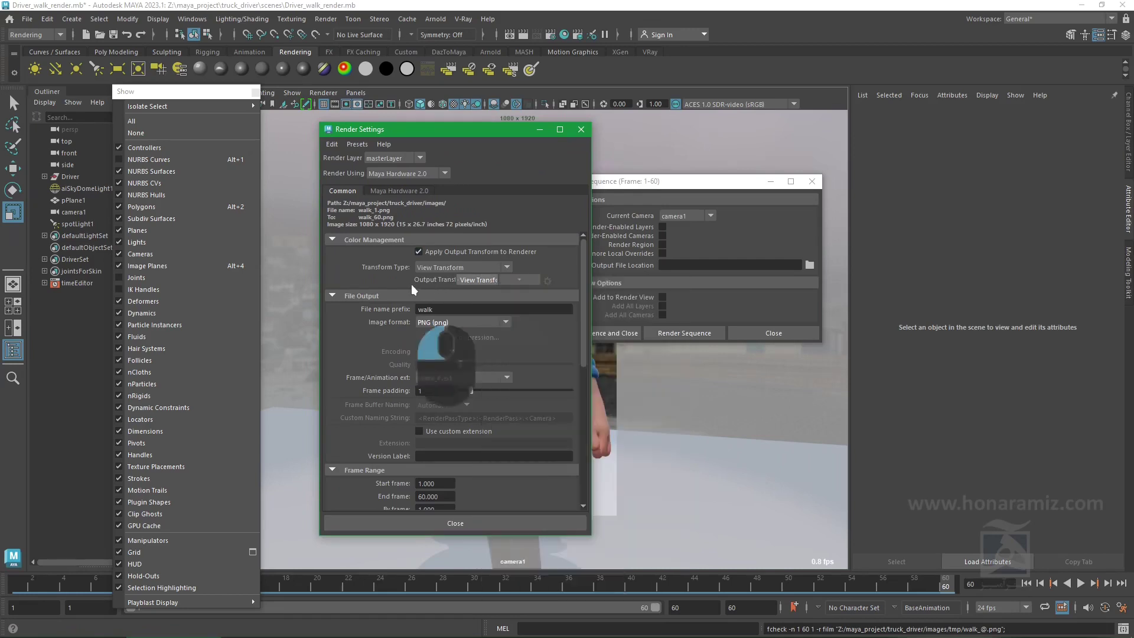
click(489, 281)
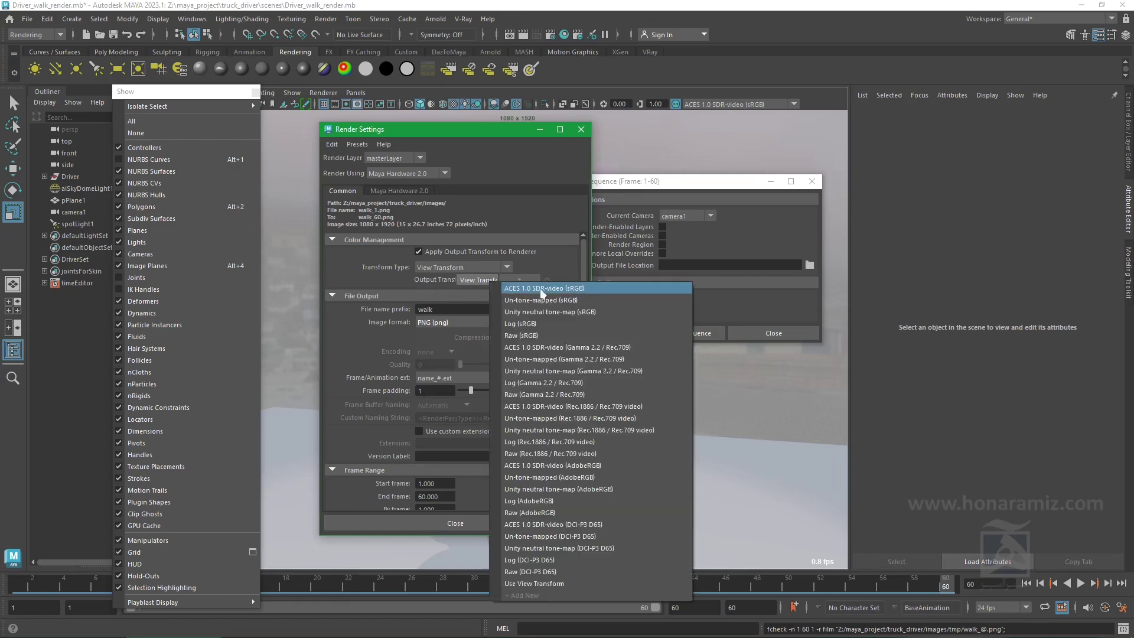
click(540, 288)
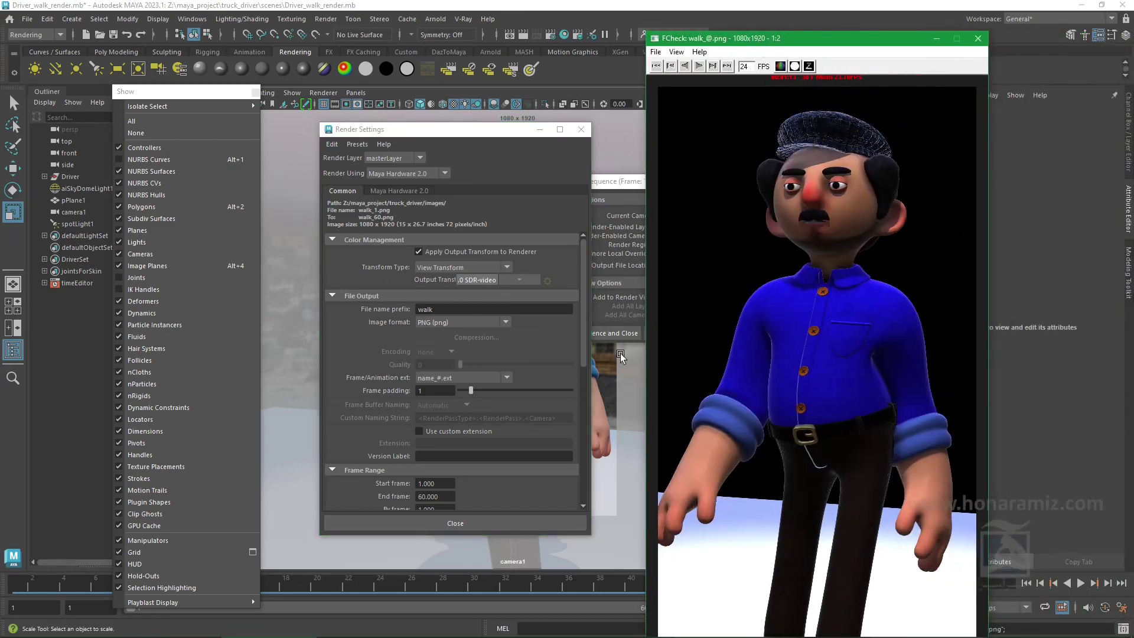
Move the Render Sequence options and Render Settings aside, and select the sky dome light
drag(630, 185, 809, 185)
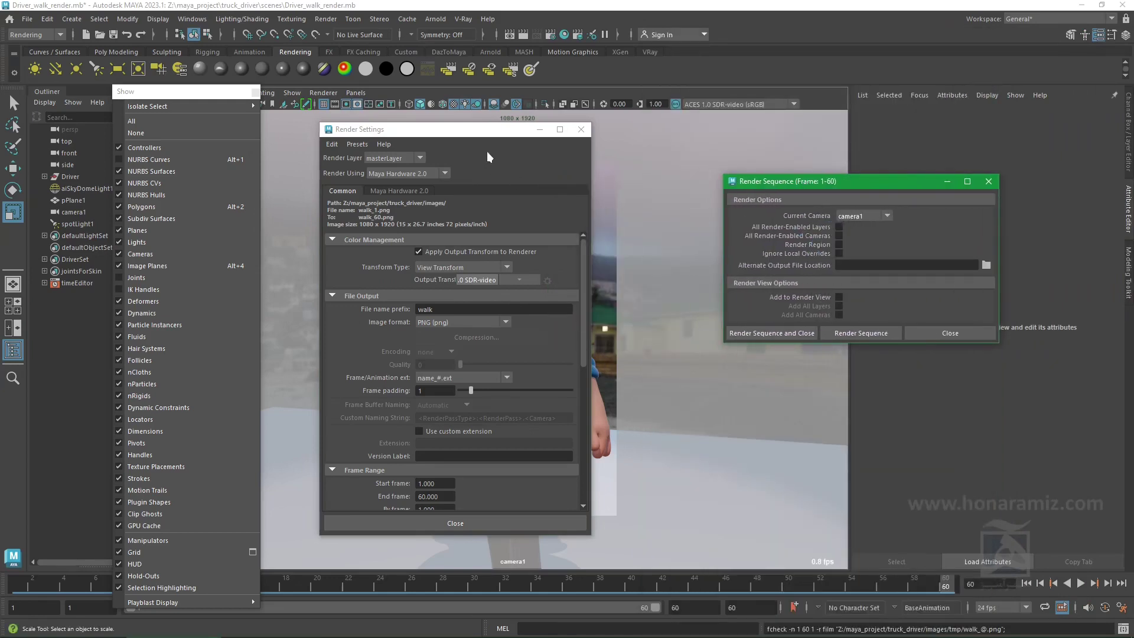
drag(449, 129, 279, 139)
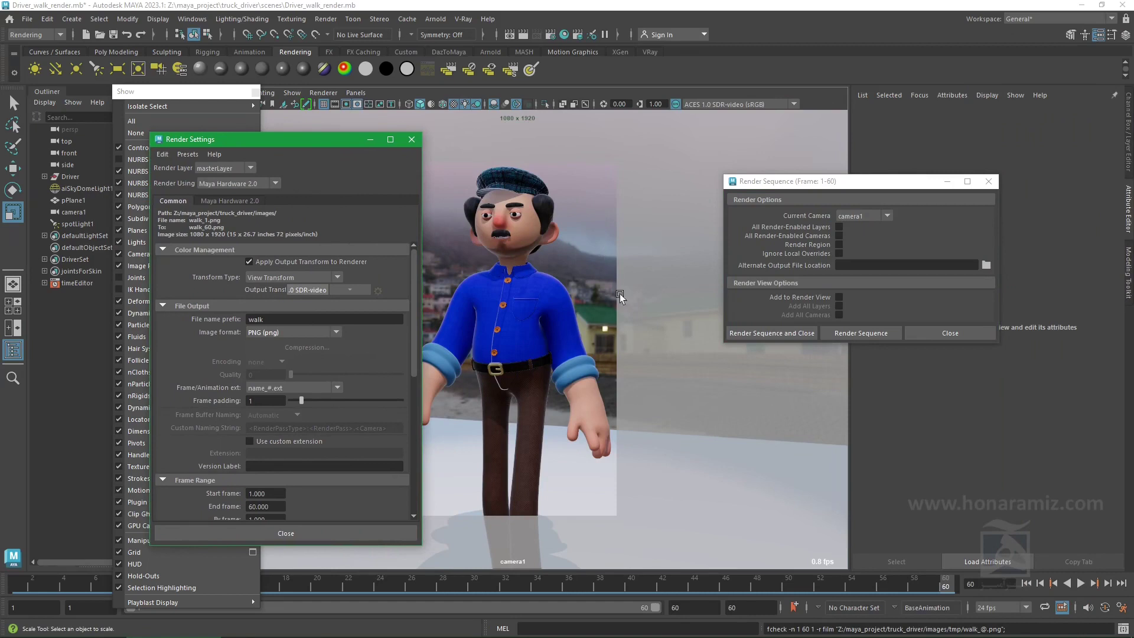
click(602, 256)
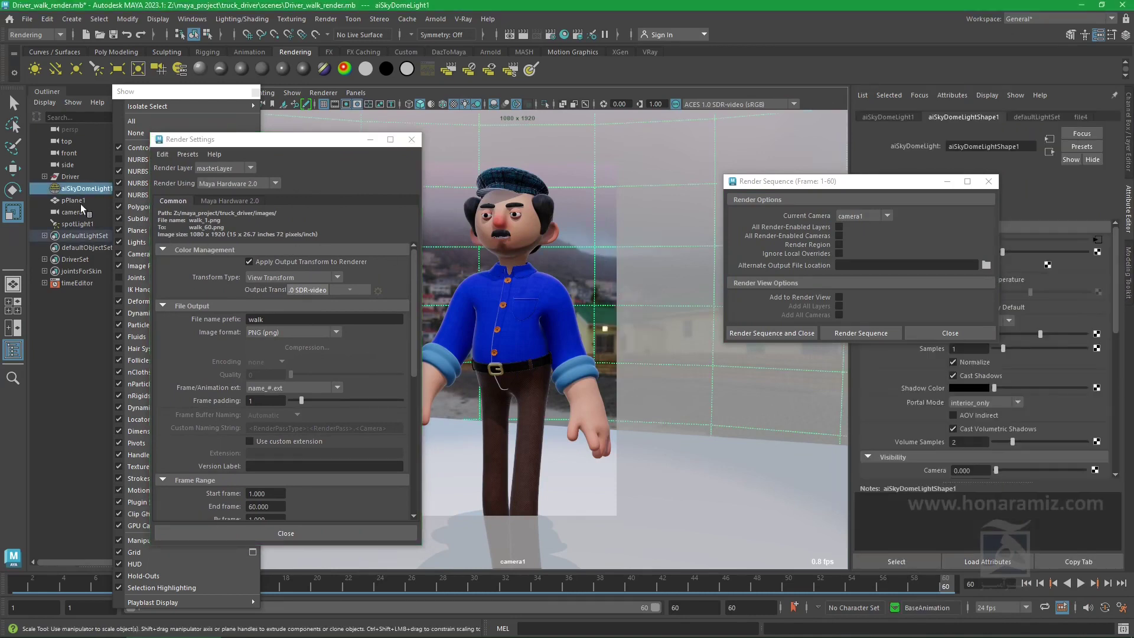
Include Lights in the Hardware 2.0 Object Type Filter, clear the selection, and render the current frame
click(227, 201)
scroll(237, 219, down, 10)
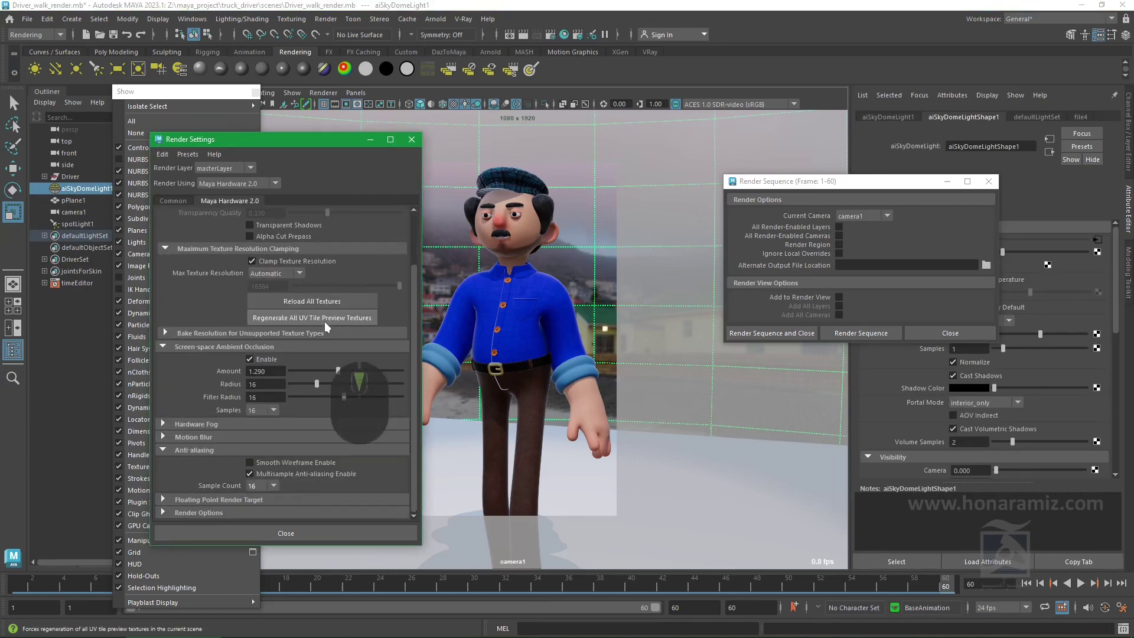
click(197, 512)
scroll(199, 512, down, 3)
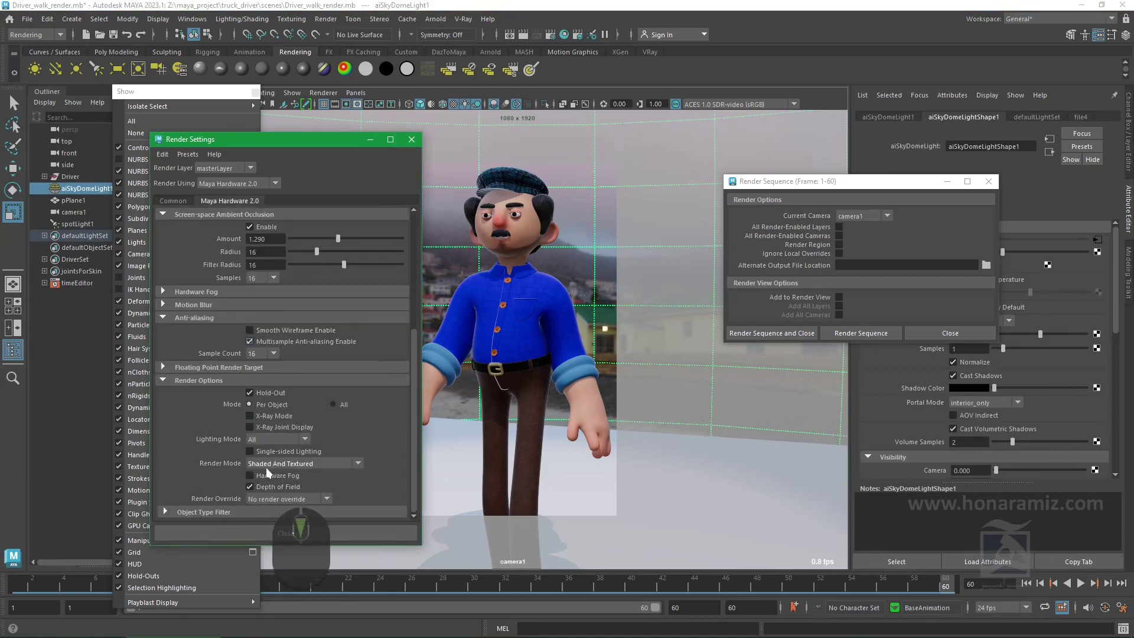
click(201, 512)
scroll(241, 453, down, 4)
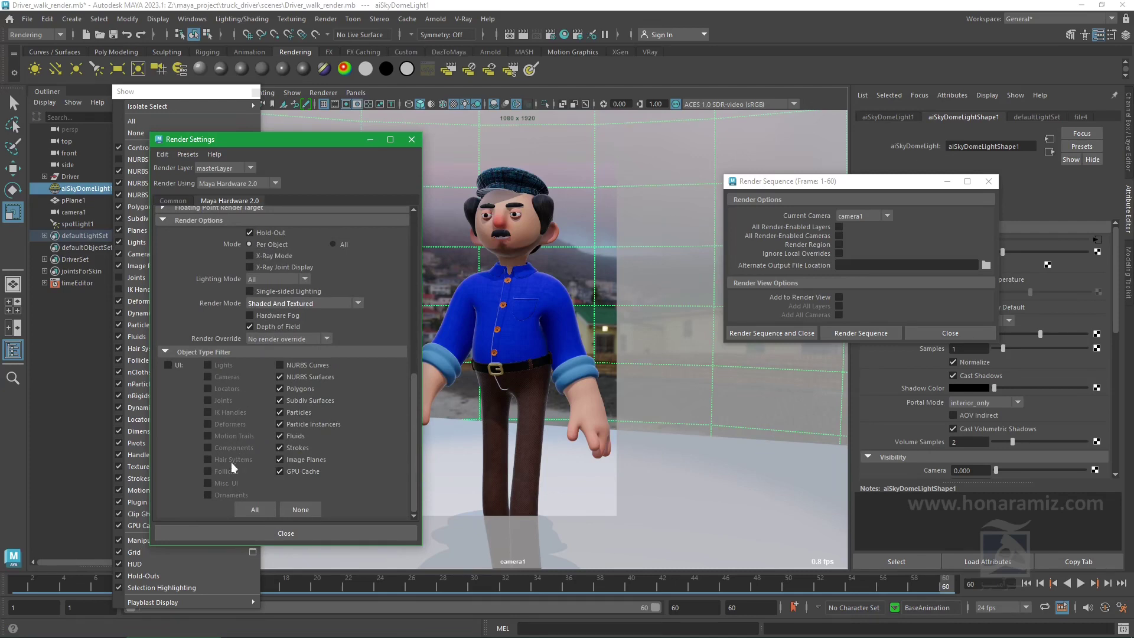
click(169, 365)
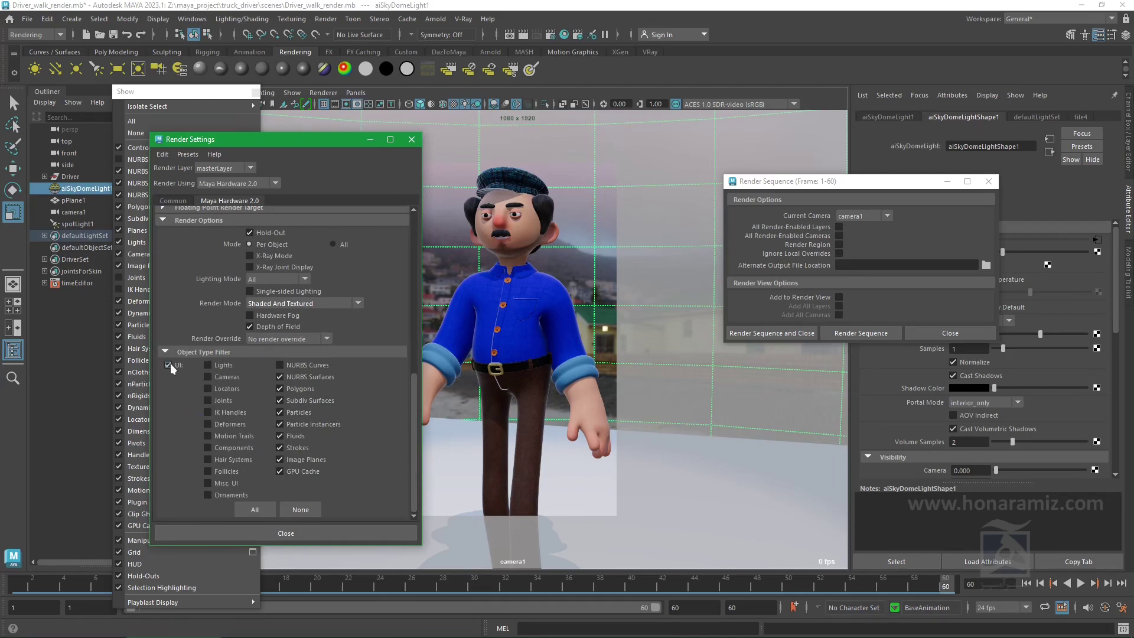
click(84, 416)
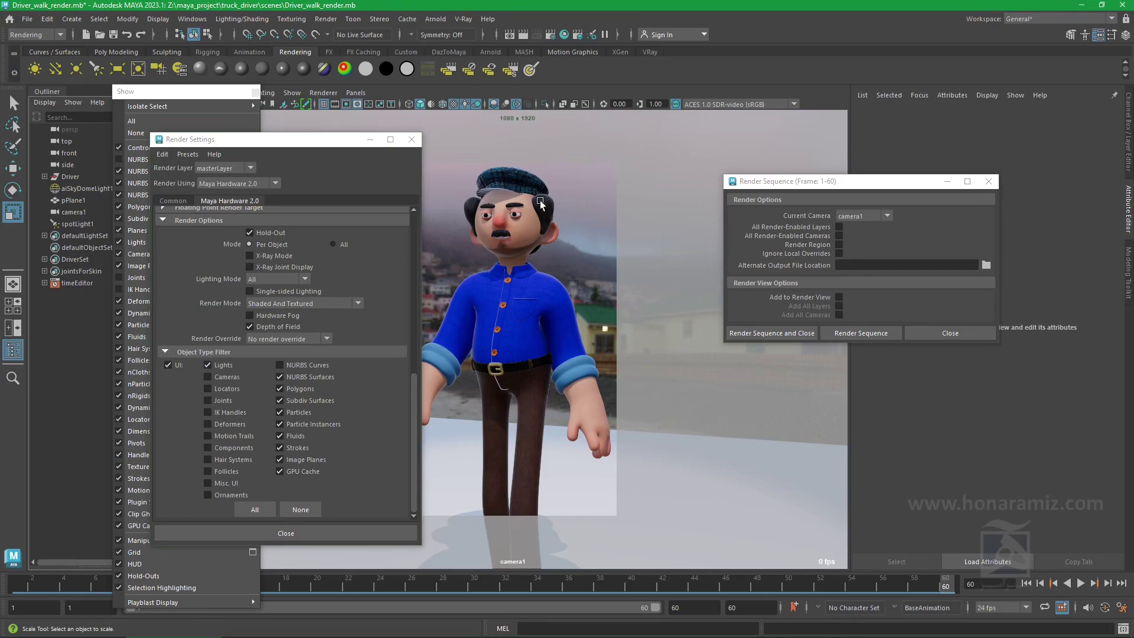
click(523, 36)
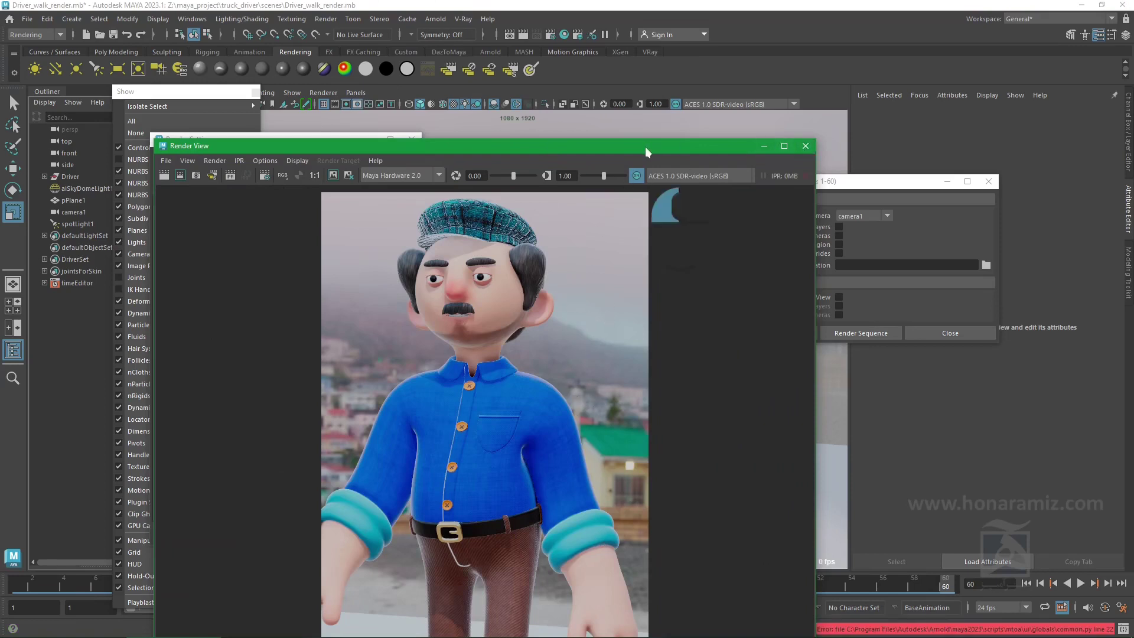
Check the Common render settings, close Render View, and re-render the current frame
drag(645, 147, 738, 95)
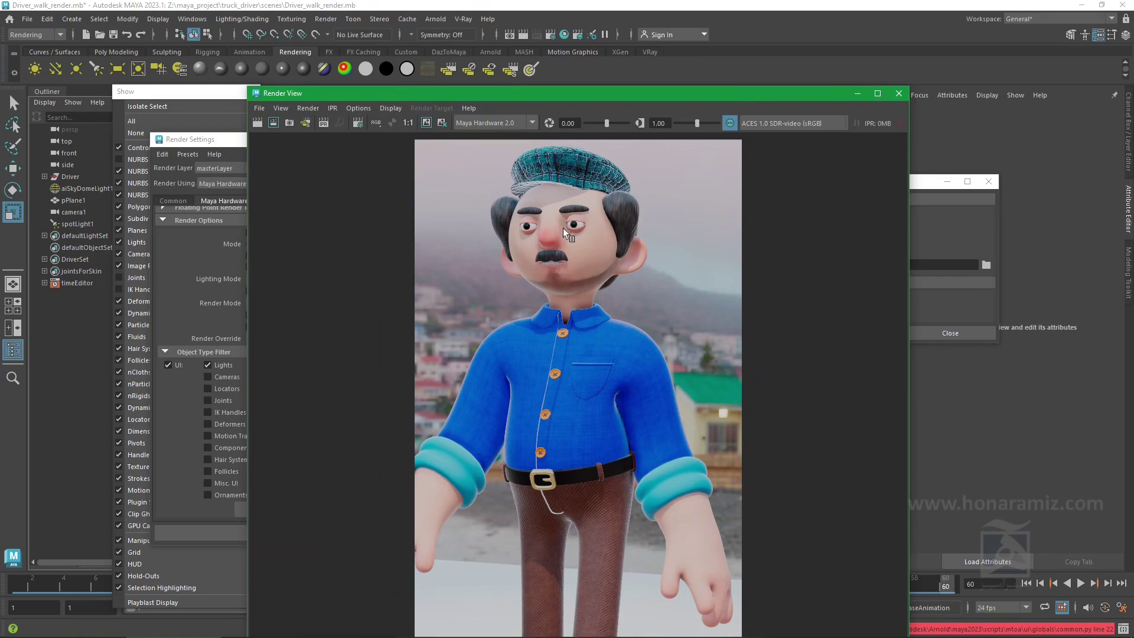
click(182, 203)
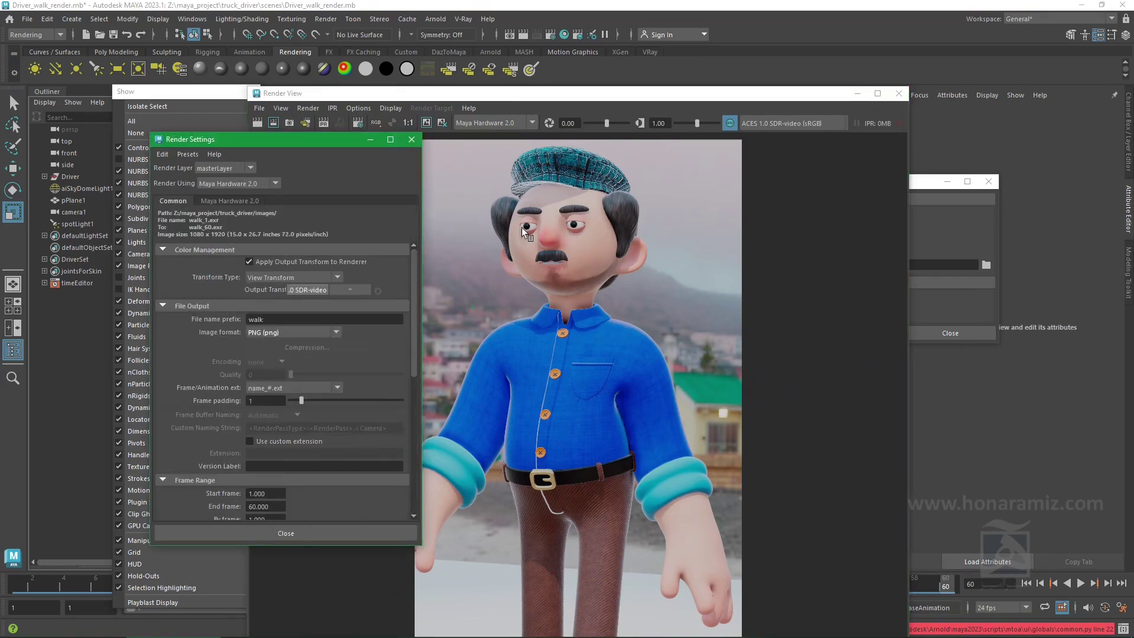
click(898, 94)
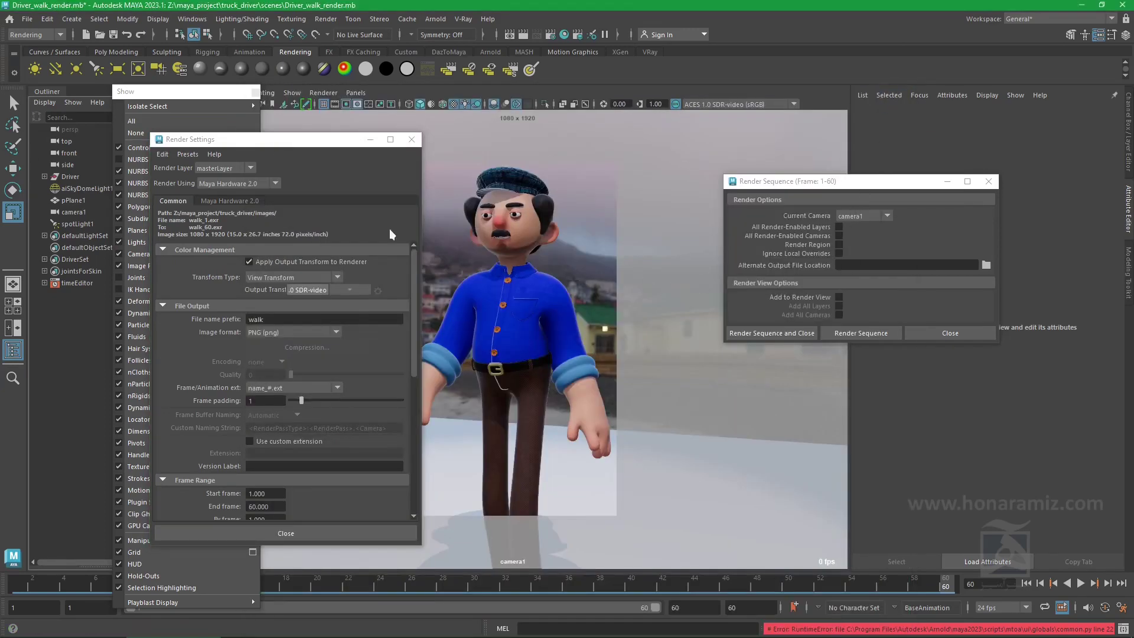
click(861, 333)
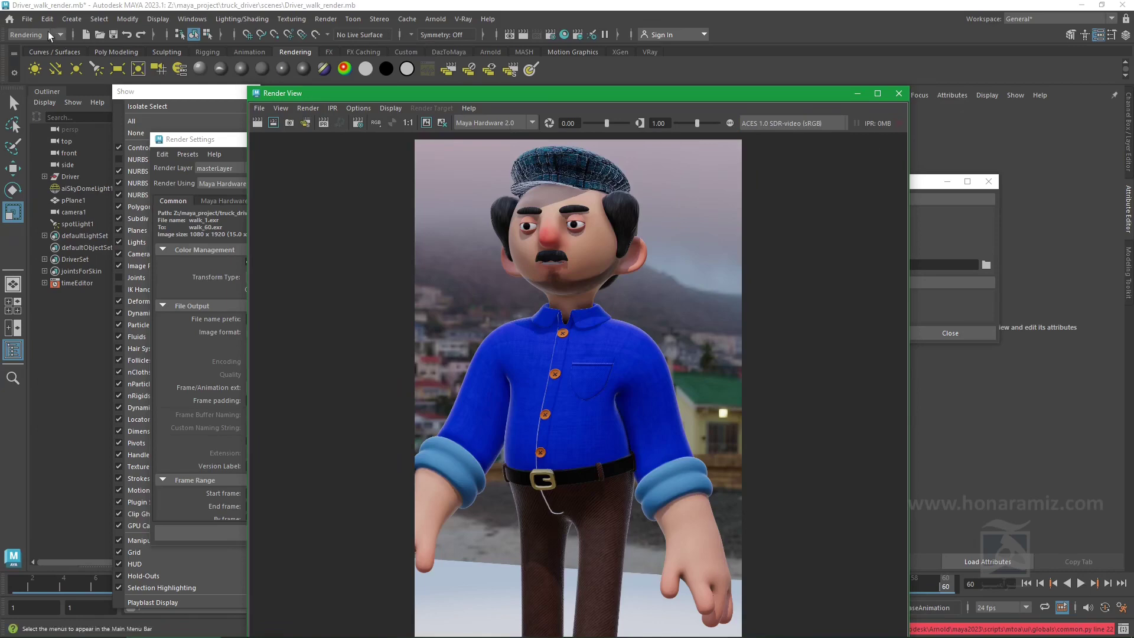
Open the walk_1.png sequence from images/tmp in FCheck again for playback
click(28, 20)
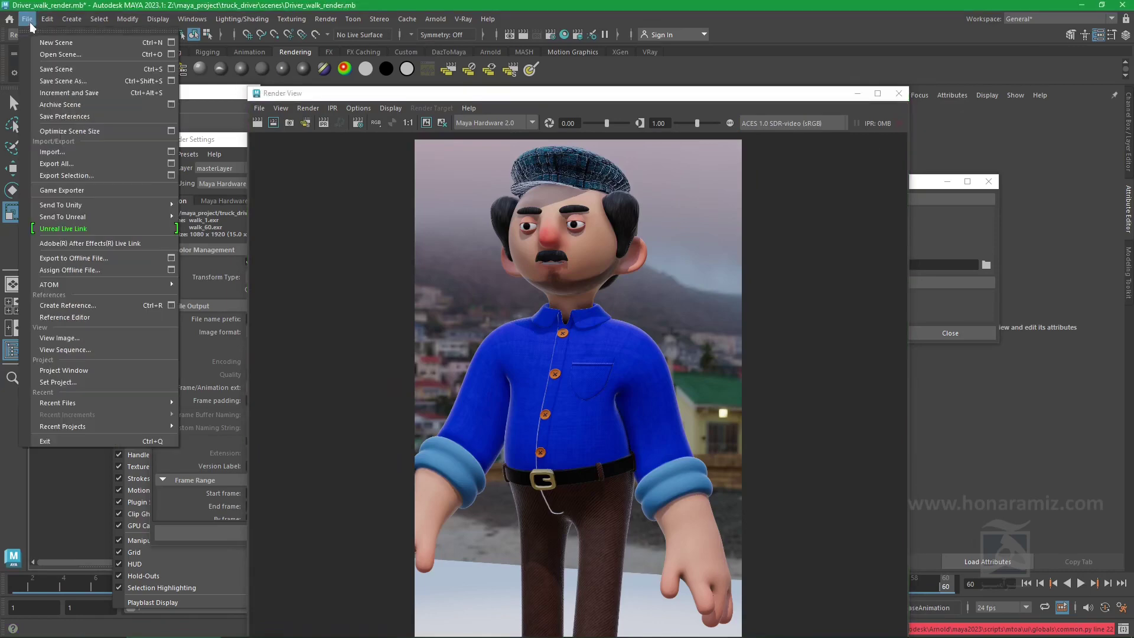
click(64, 350)
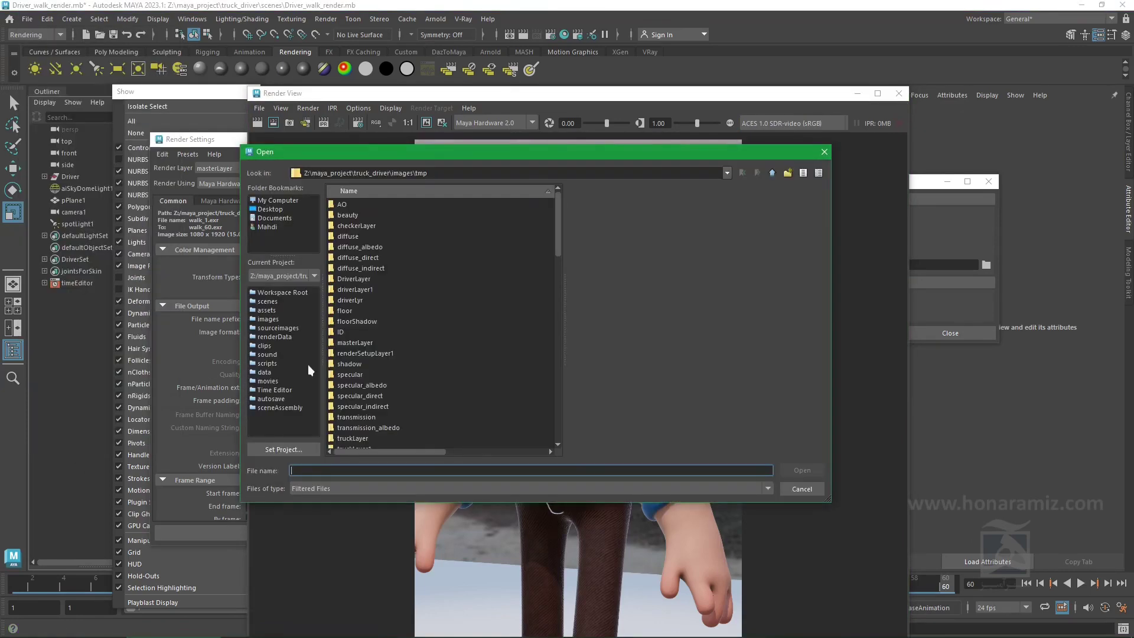
click(366, 395)
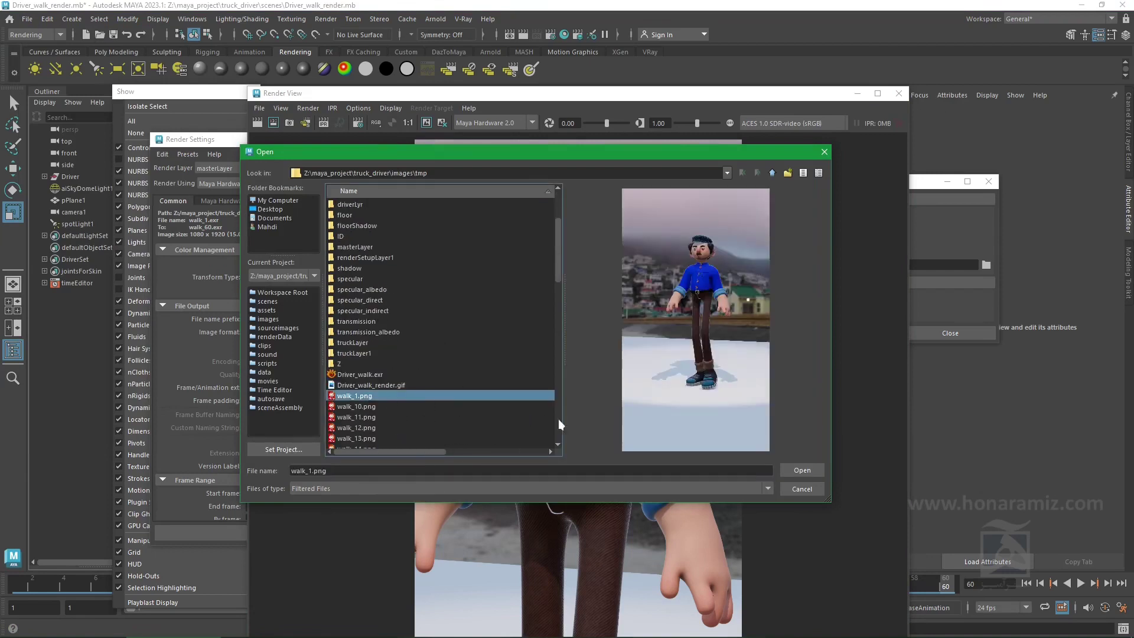
click(802, 469)
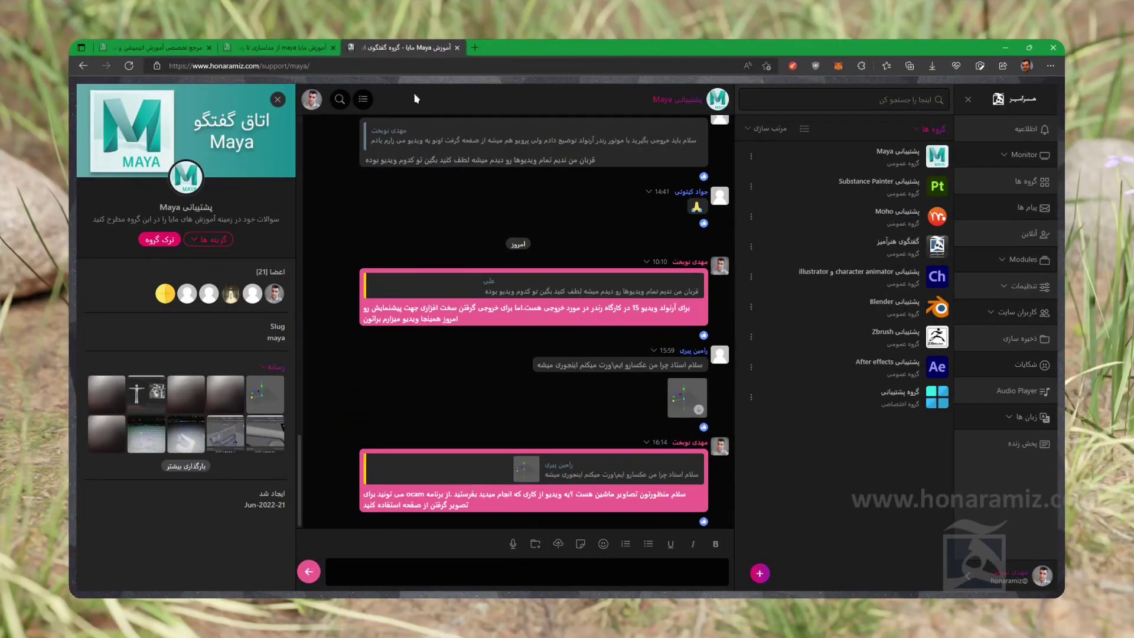
Glance at the Maya support chat tab, then return to the honaramiz homepage tab
click(185, 52)
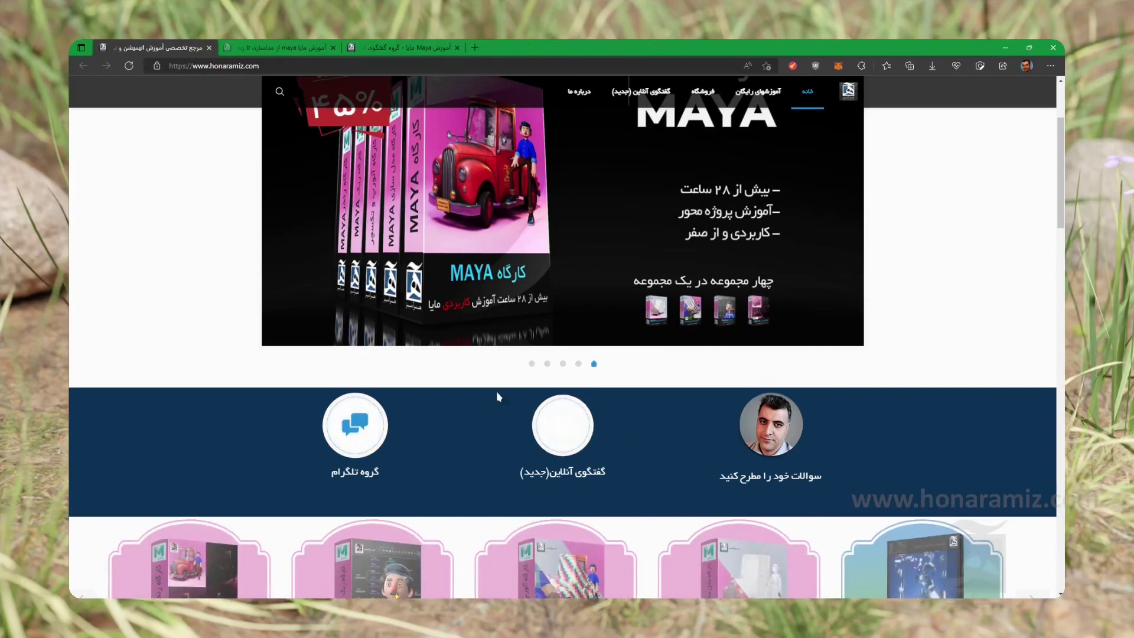
click(413, 48)
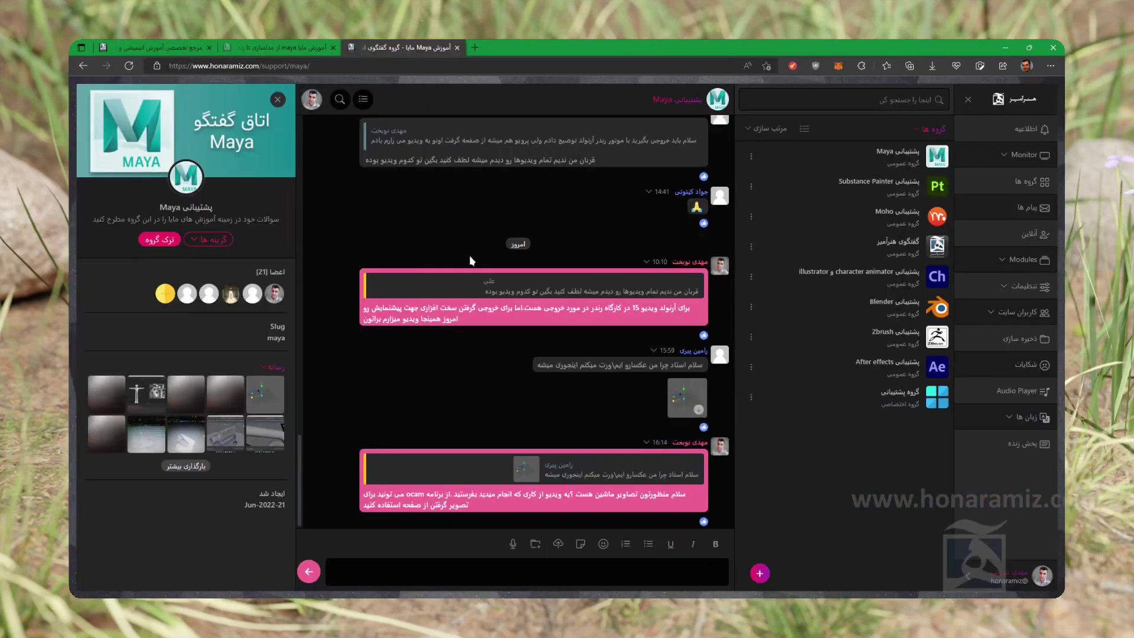
scroll(471, 260, up, 5)
scroll(469, 257, down, 5)
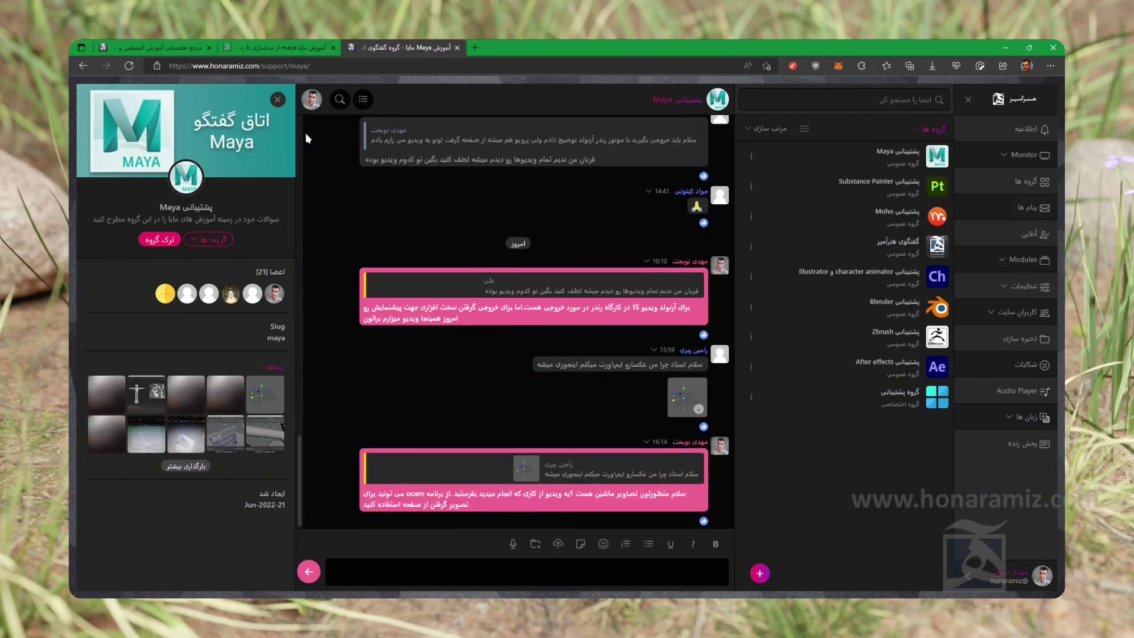
click(190, 52)
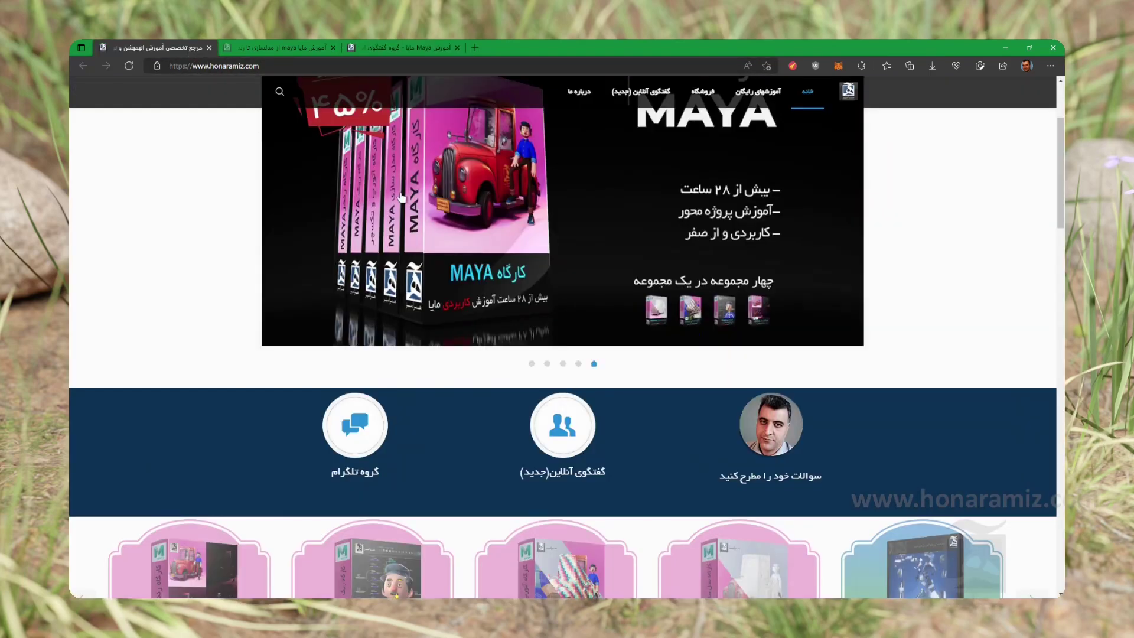